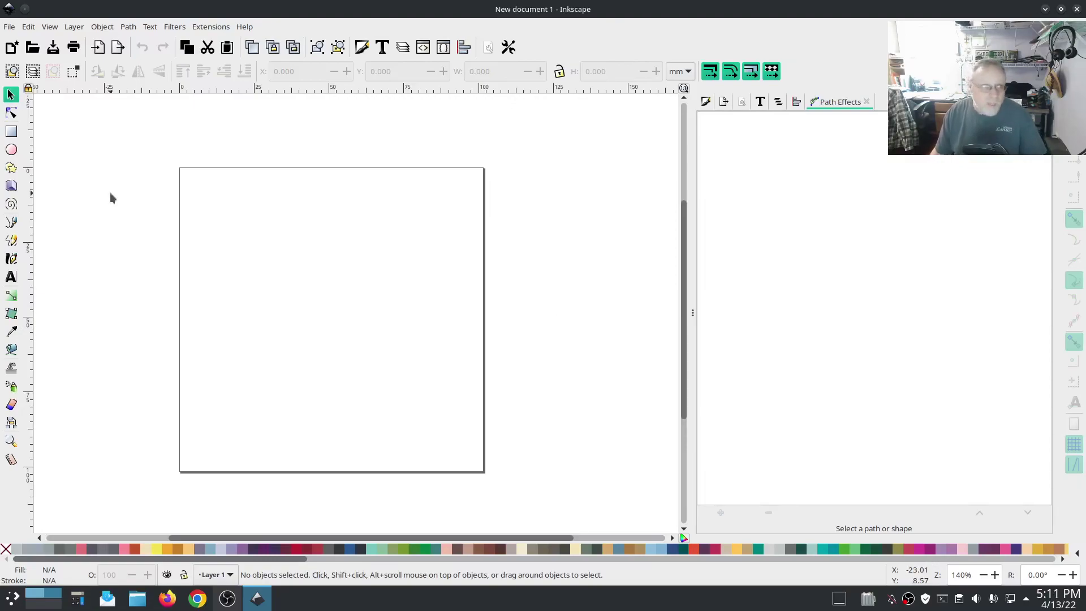
# Step: Draw a large blue rectangle and a dark purple ellipse overlapping its right side
pyautogui.click(12, 133)
pyautogui.moveTo(159, 233); pyautogui.dragTo(532, 404)
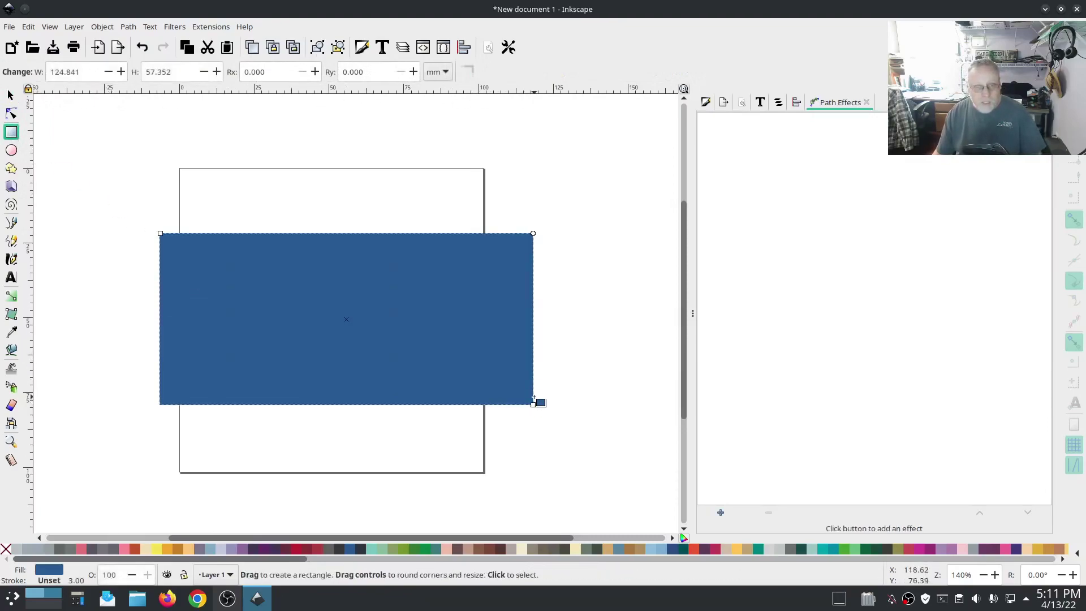
pyautogui.click(11, 150)
pyautogui.moveTo(304, 172); pyautogui.dragTo(563, 342)
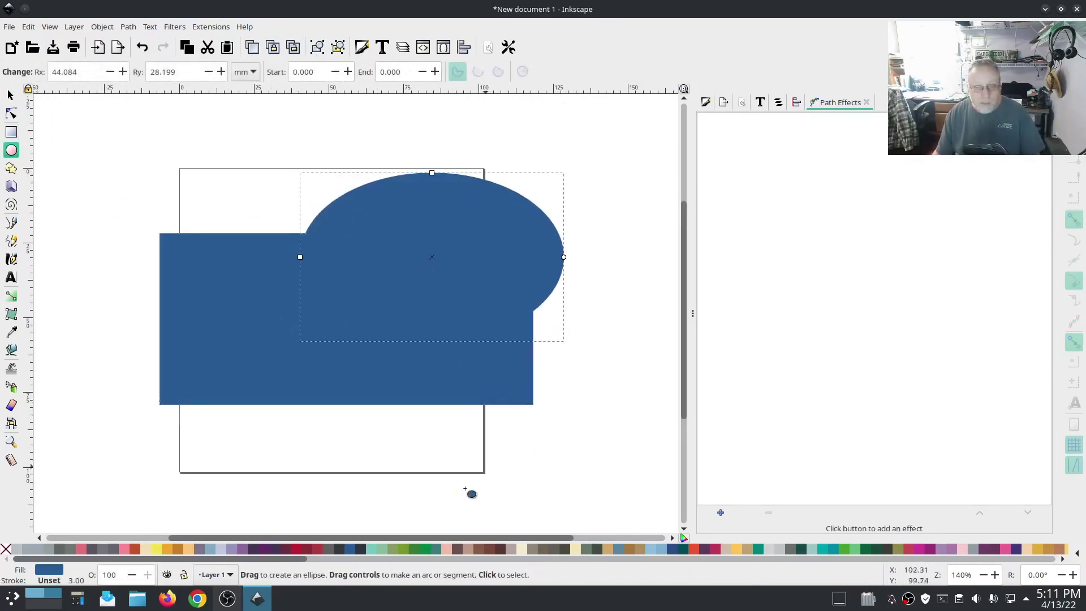
pyautogui.click(253, 549)
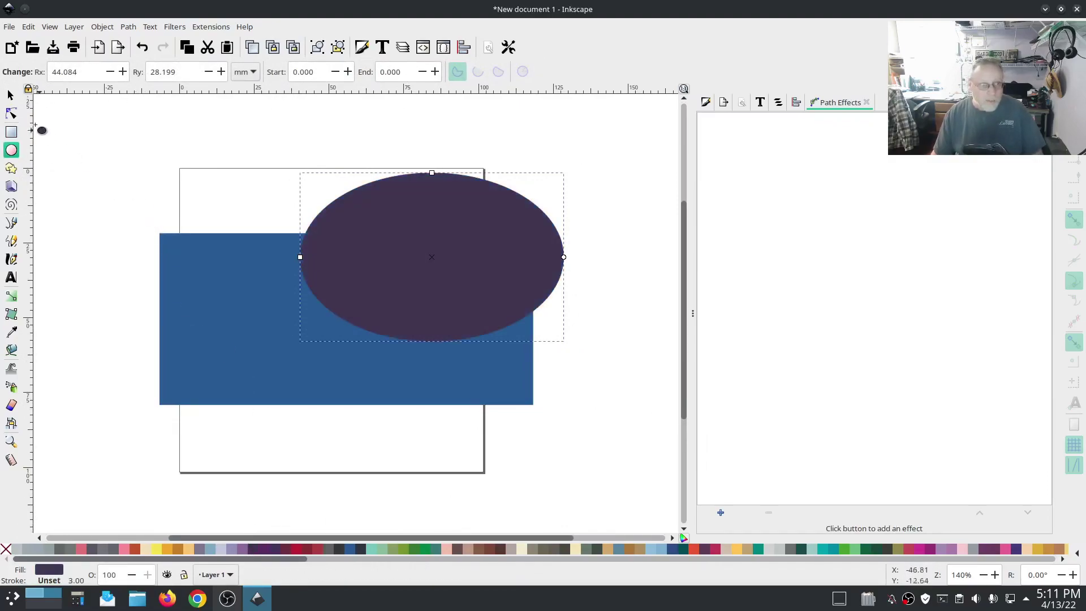
pyautogui.click(10, 95)
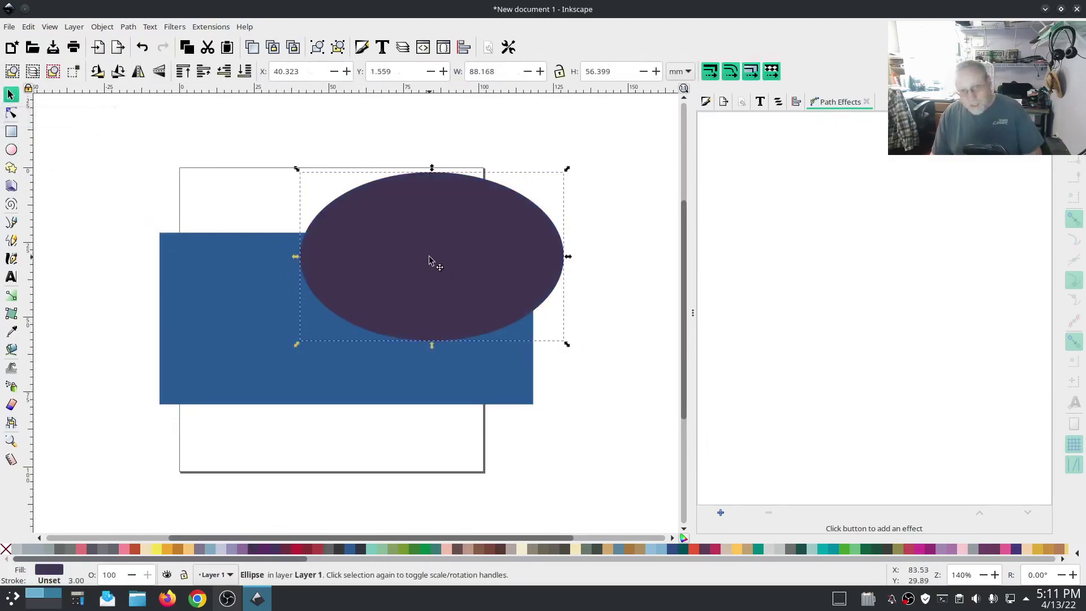
pyautogui.moveTo(428, 261); pyautogui.dragTo(433, 288)
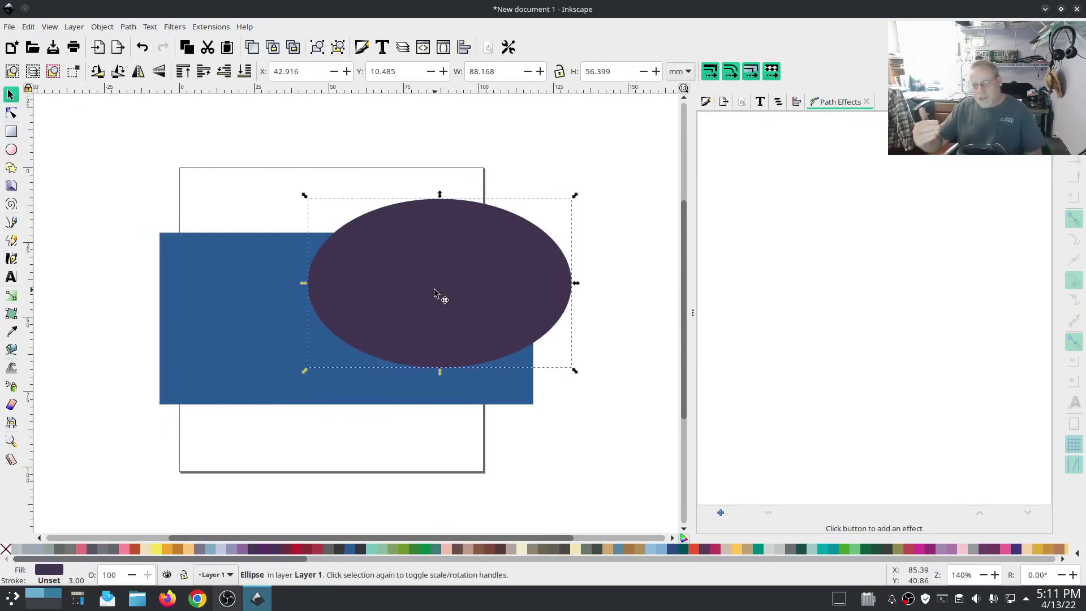
# Step: Select both the ellipse path868 and the rectangle rect844 from the Objects panel
pyautogui.click(778, 103)
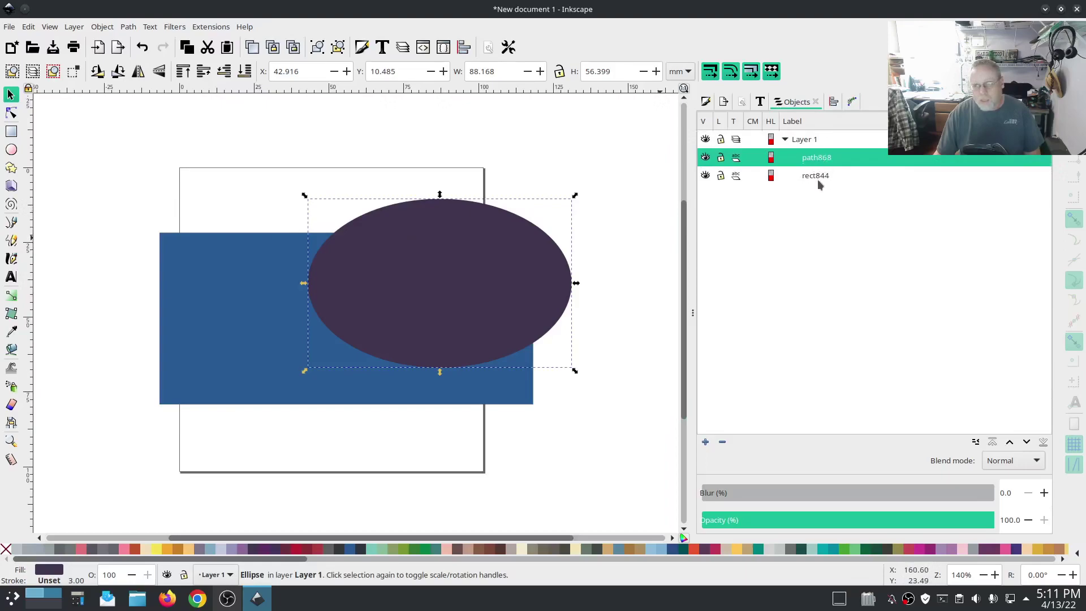
pyautogui.click(819, 177)
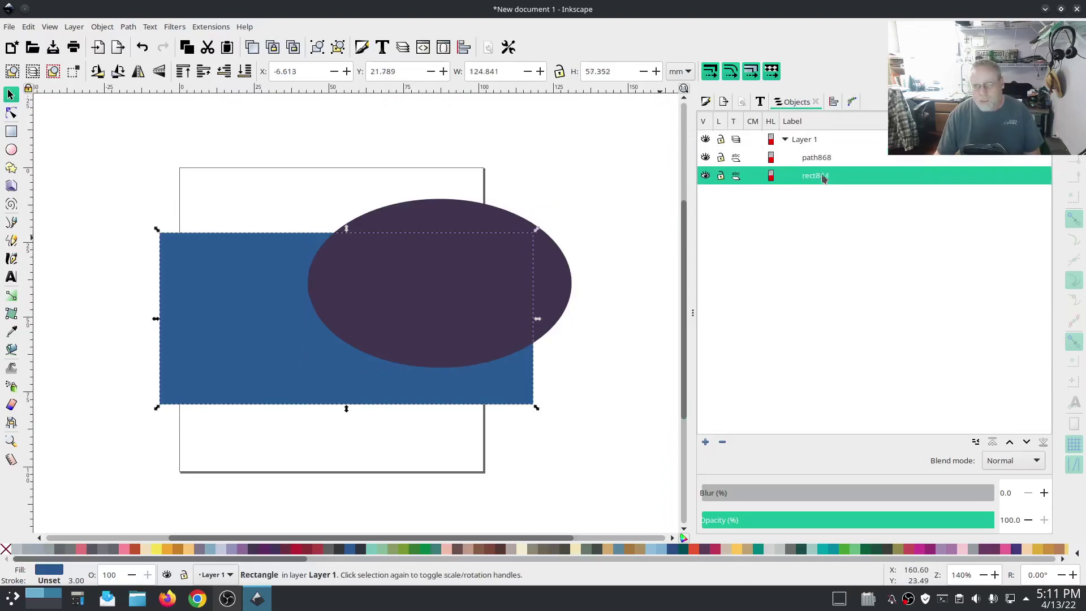
pyautogui.click(823, 163)
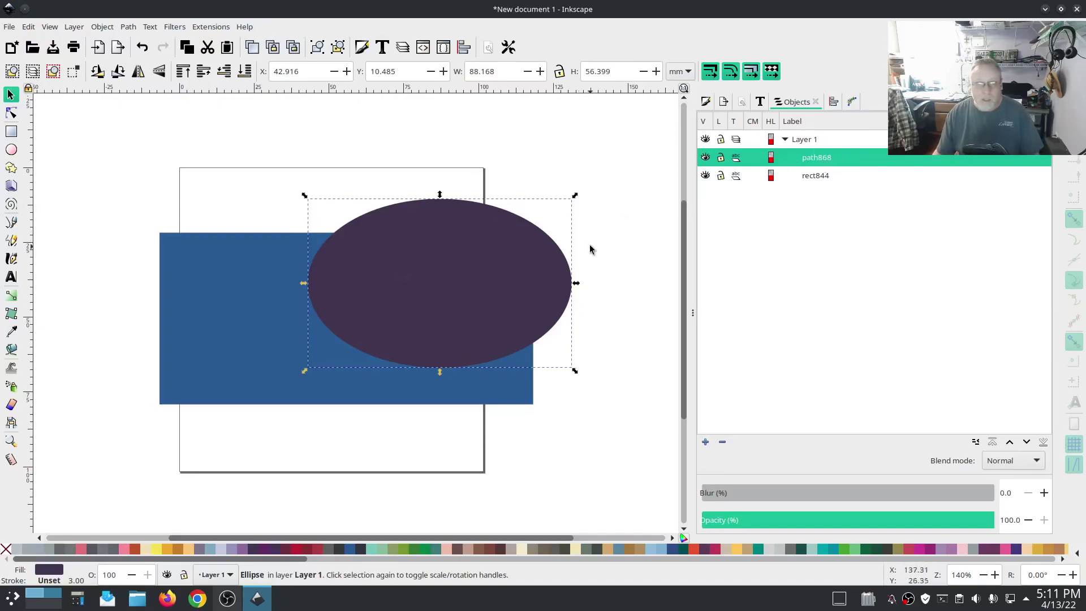
pyautogui.keyDown('shift'); pyautogui.click(215, 275); pyautogui.keyUp('shift')
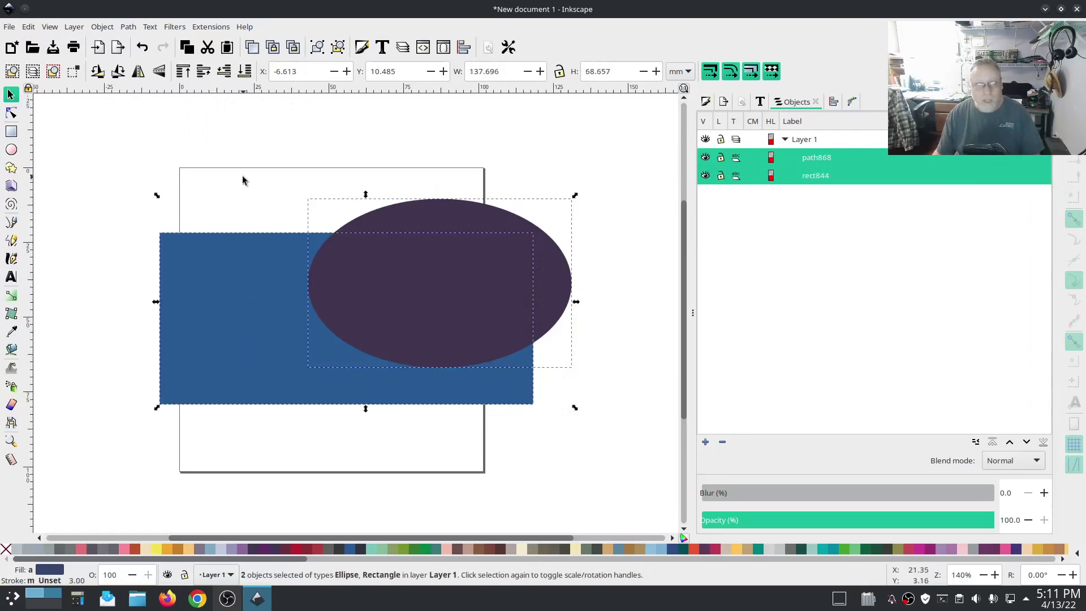
pyautogui.click(127, 27)
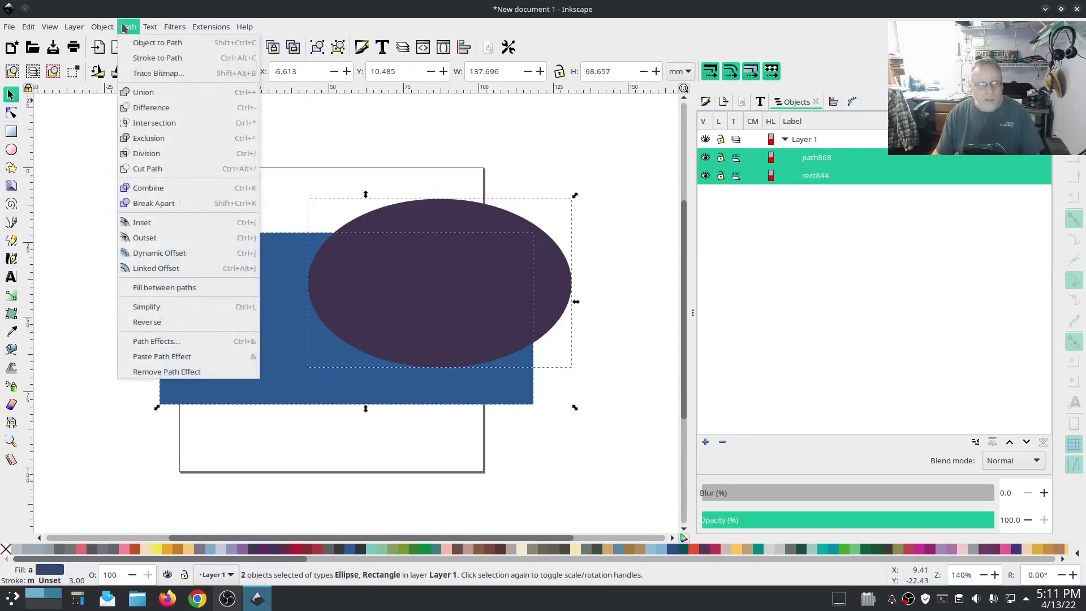
pyautogui.click(144, 108)
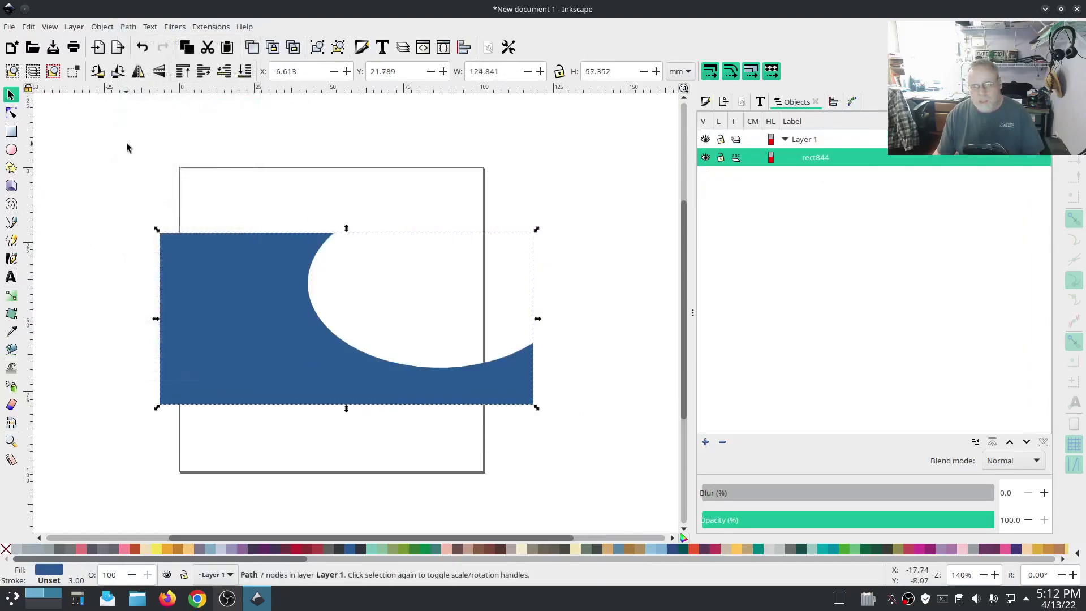
pyautogui.click(121, 131)
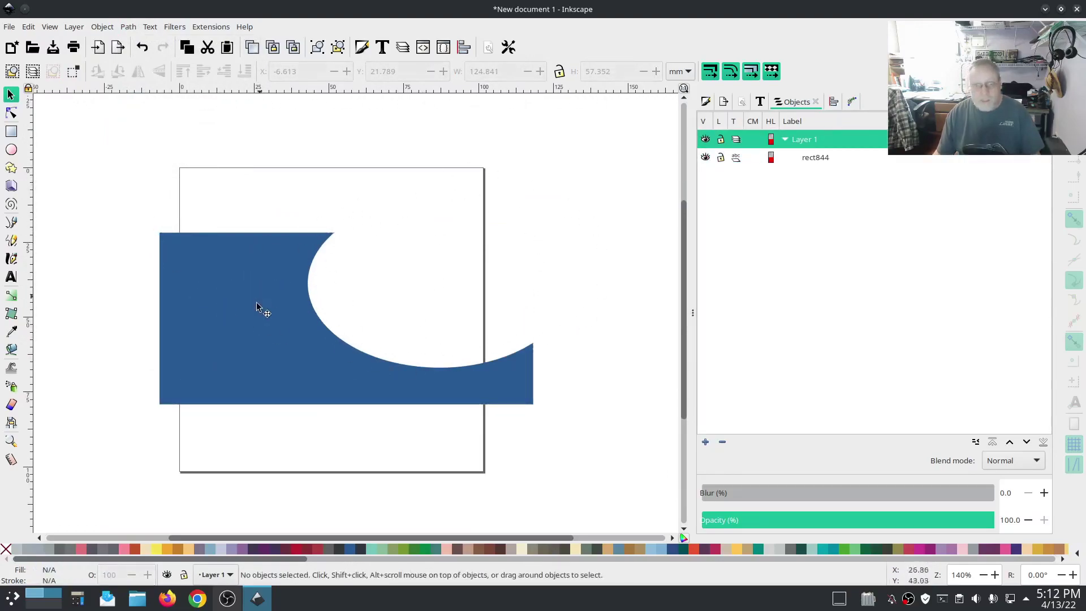
pyautogui.hotkey('ctrl', 'z')
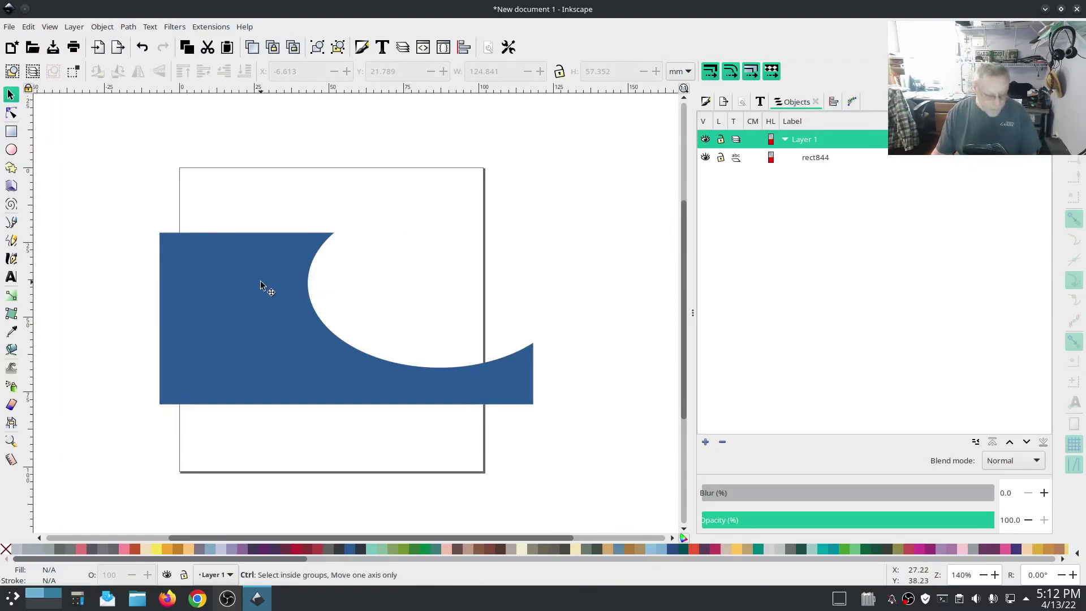
pyautogui.hotkey('ctrl', 'z')
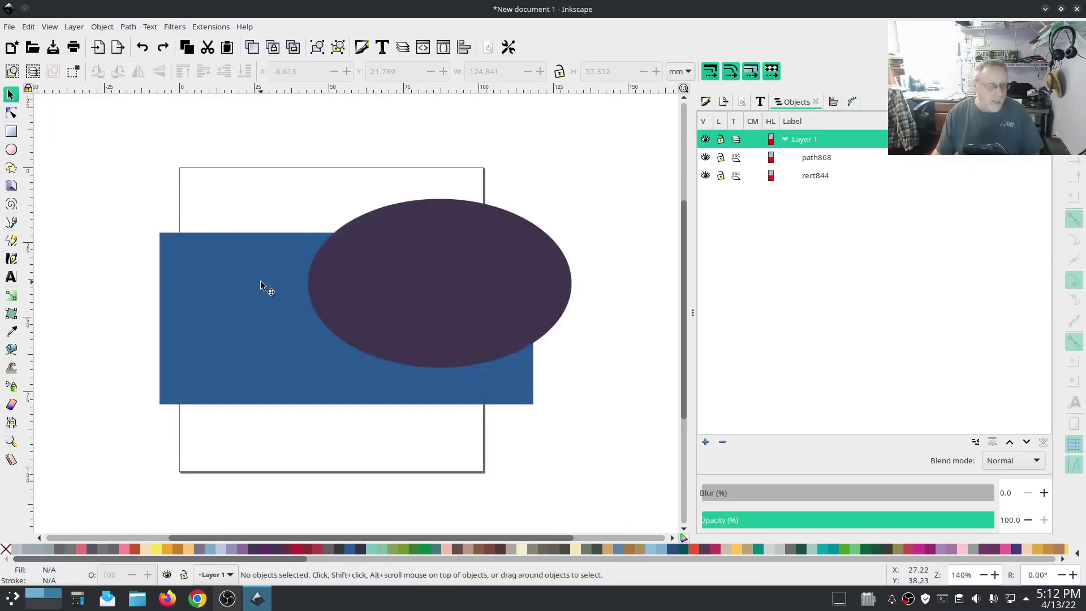
pyautogui.click(225, 279)
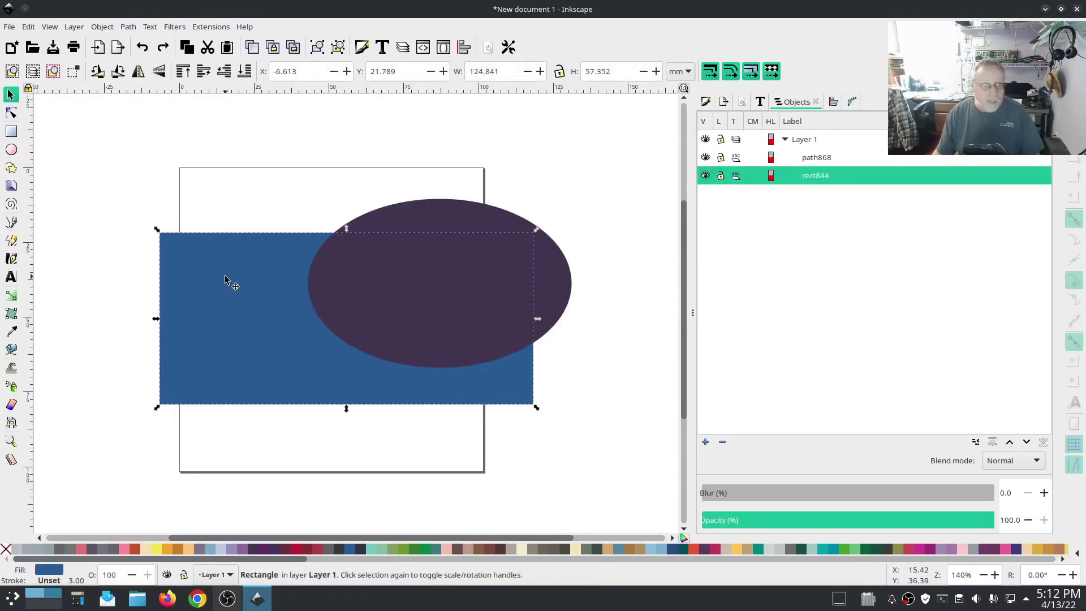
pyautogui.keyDown('shift'); pyautogui.click(458, 218); pyautogui.keyUp('shift')
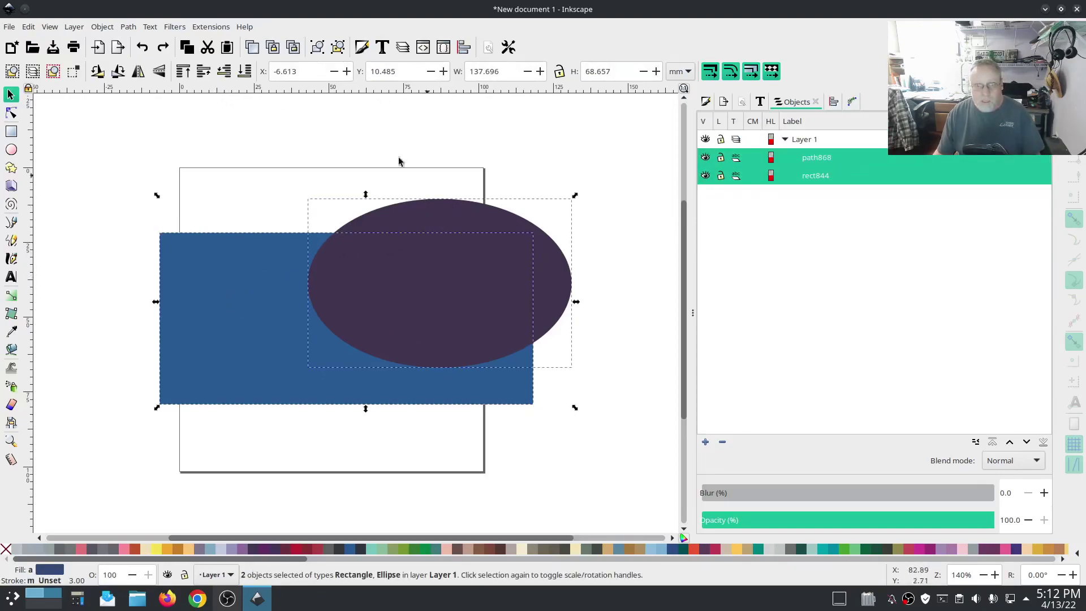
pyautogui.click(130, 28)
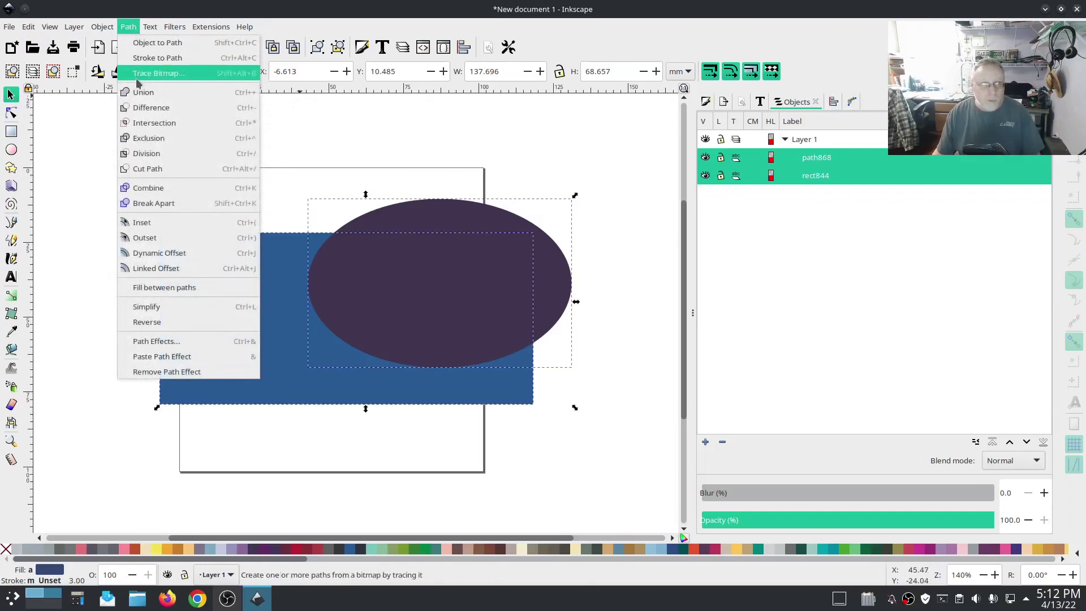
pyautogui.click(155, 111)
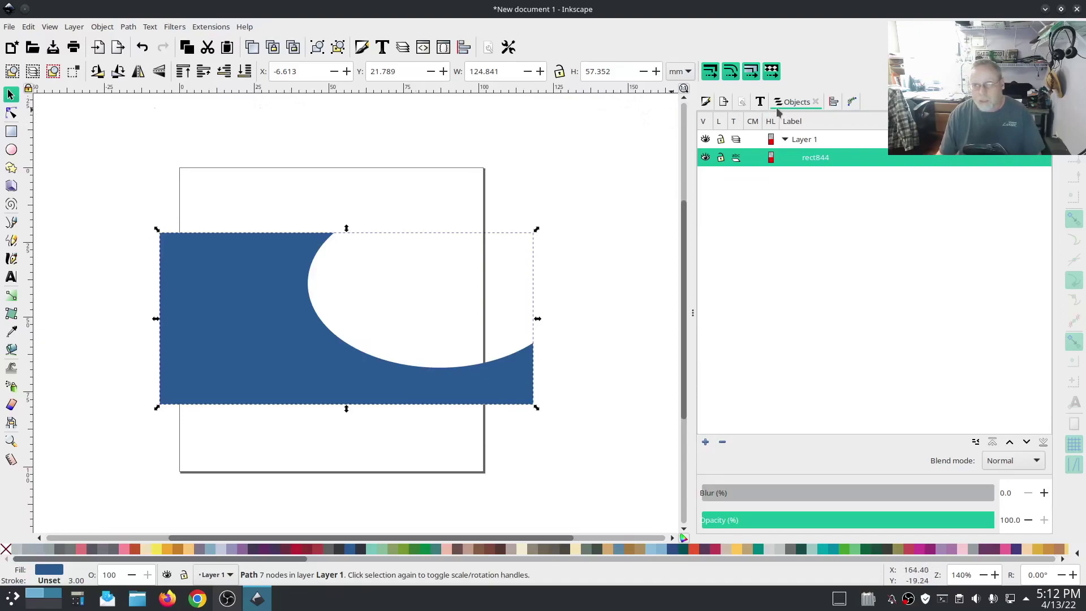
pyautogui.click(98, 28)
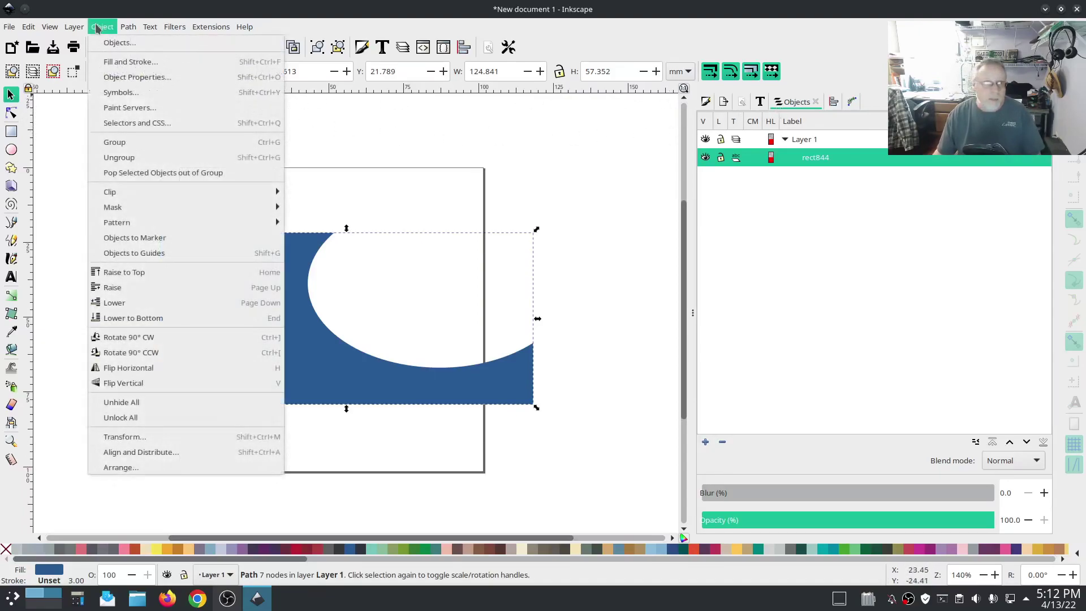
pyautogui.click(119, 43)
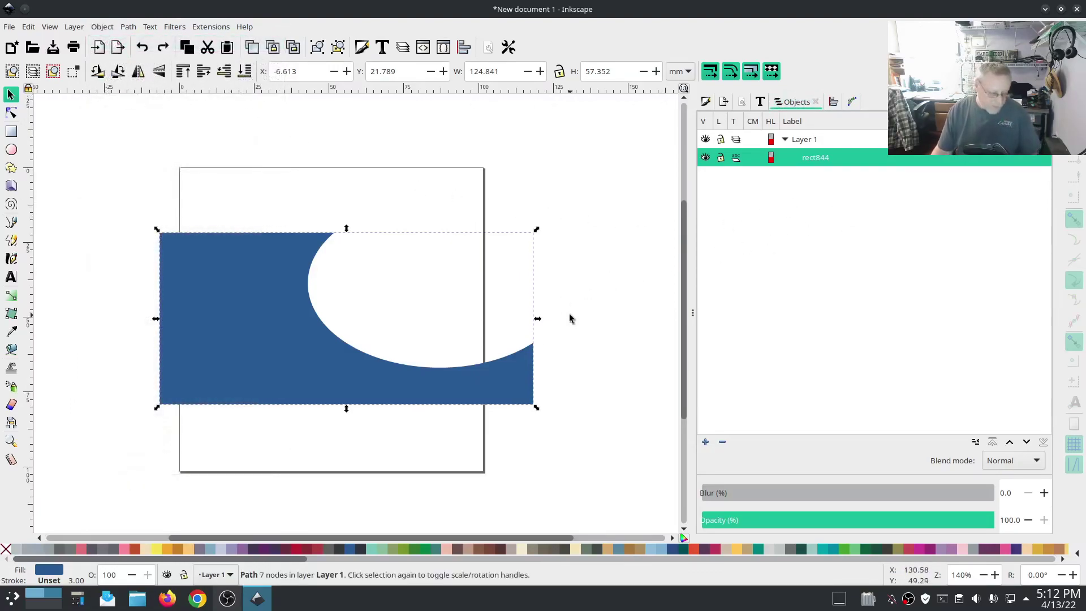
pyautogui.hotkey('ctrl', 'z')
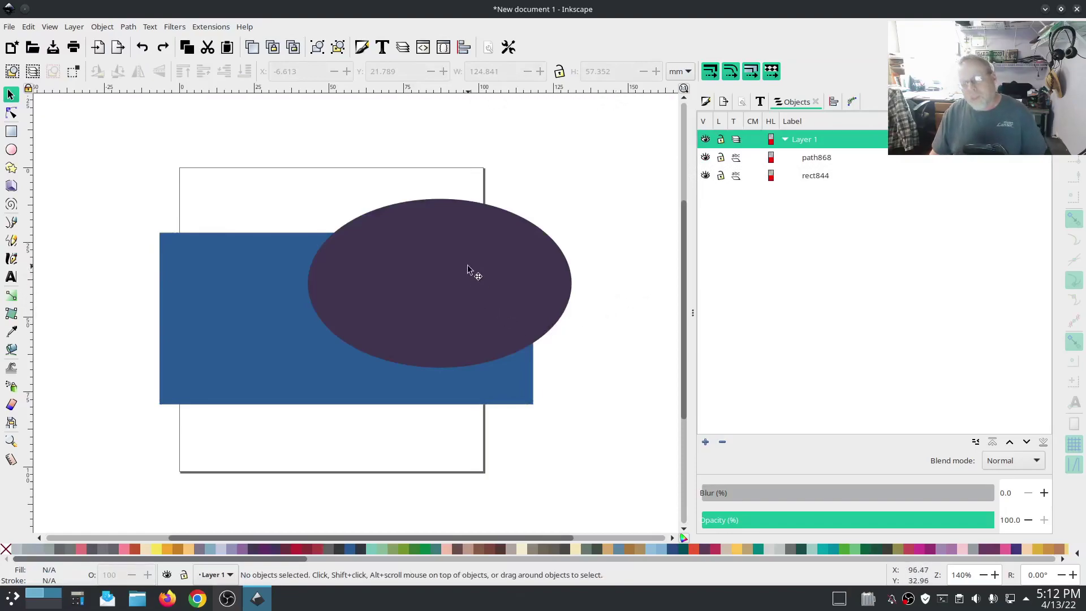
# Step: Move and stretch the ellipse over the rectangle to match its full height
pyautogui.moveTo(474, 250); pyautogui.dragTo(357, 280)
pyautogui.moveTo(458, 392); pyautogui.dragTo(520, 409)
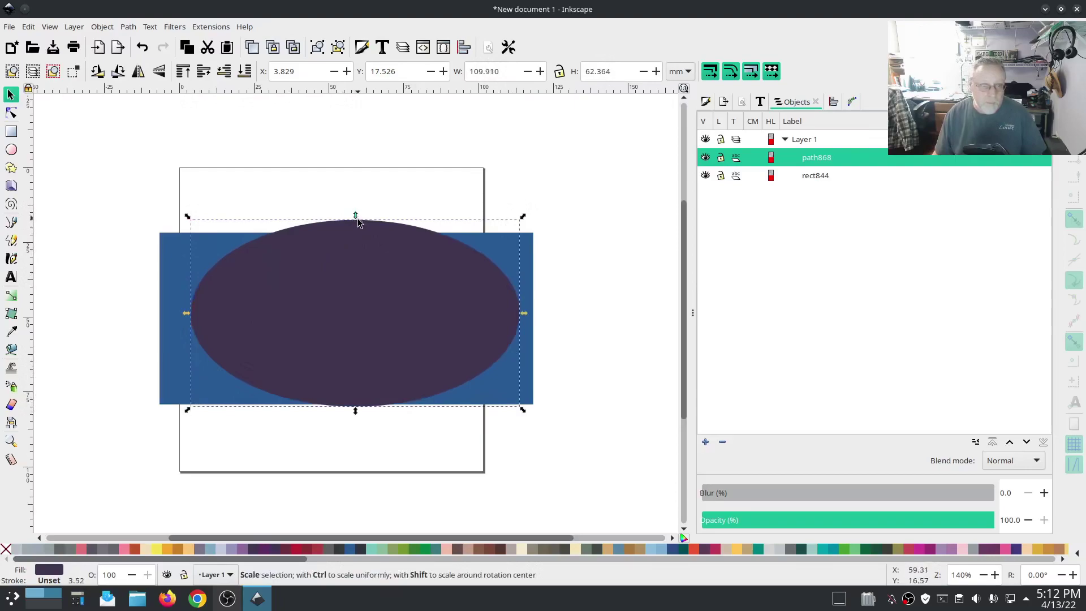
pyautogui.moveTo(355, 216); pyautogui.dragTo(362, 232)
pyautogui.moveTo(191, 318); pyautogui.dragTo(168, 314)
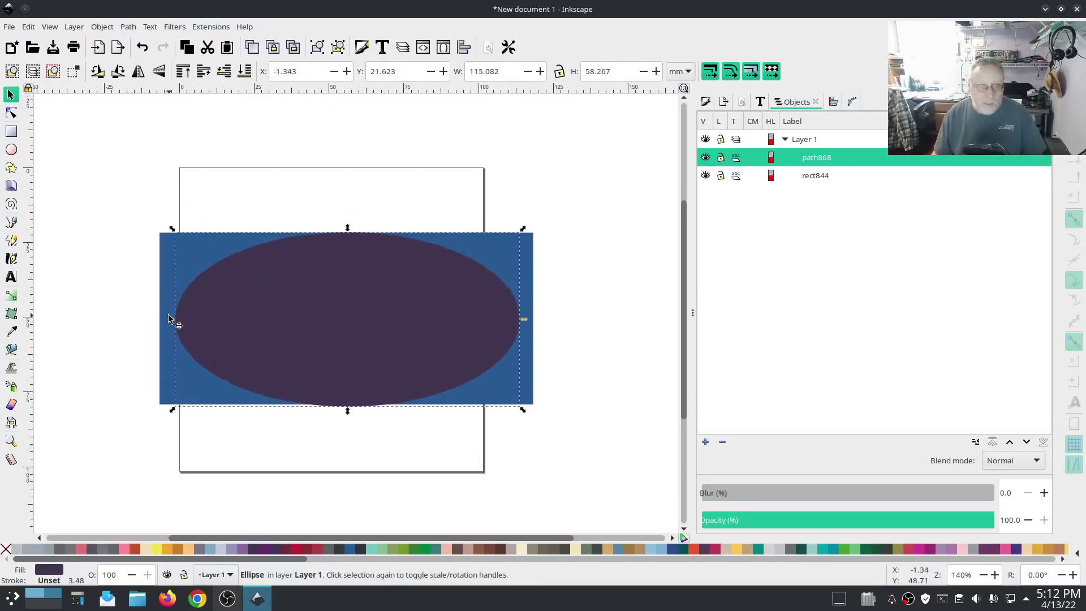
# Step: Centre the ellipse on the rectangle and subtract it with Path > Difference
pyautogui.keyDown('shift'); pyautogui.click(163, 350); pyautogui.keyUp('shift')
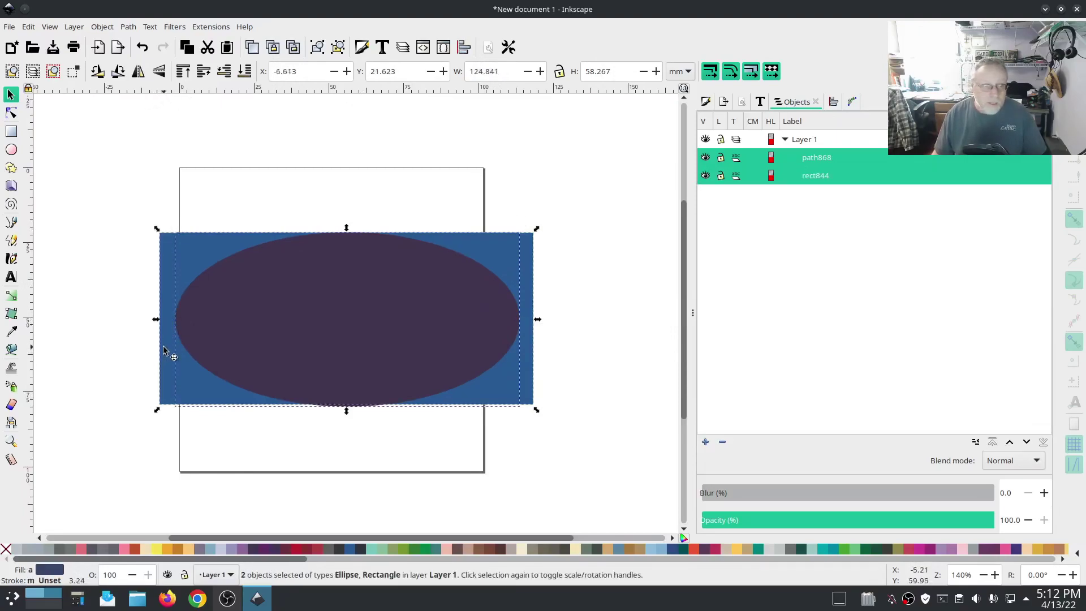
pyautogui.click(833, 102)
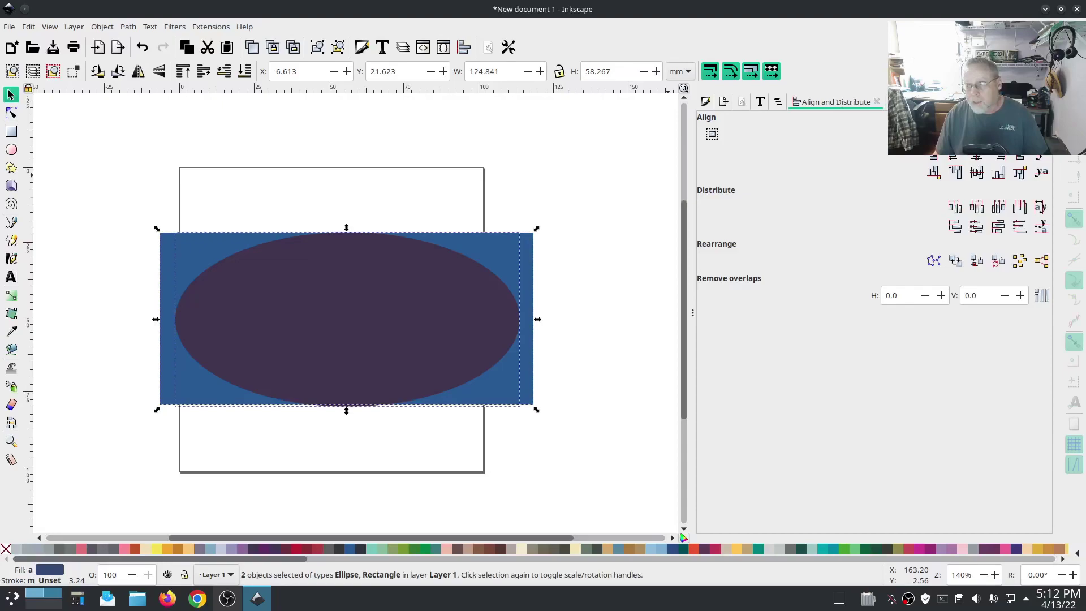
pyautogui.click(976, 172)
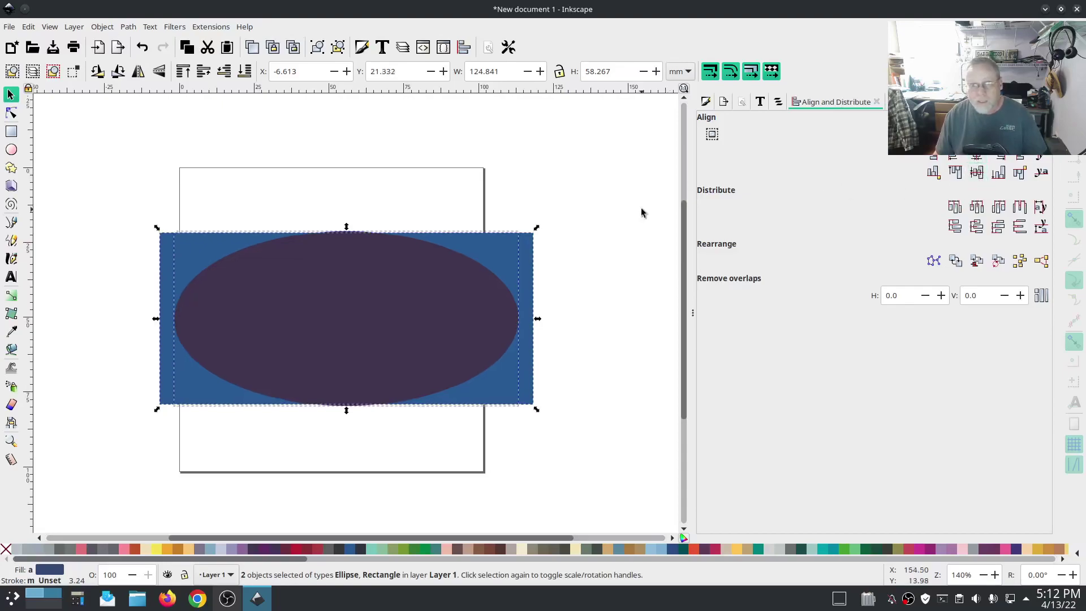
pyautogui.click(129, 26)
pyautogui.click(150, 108)
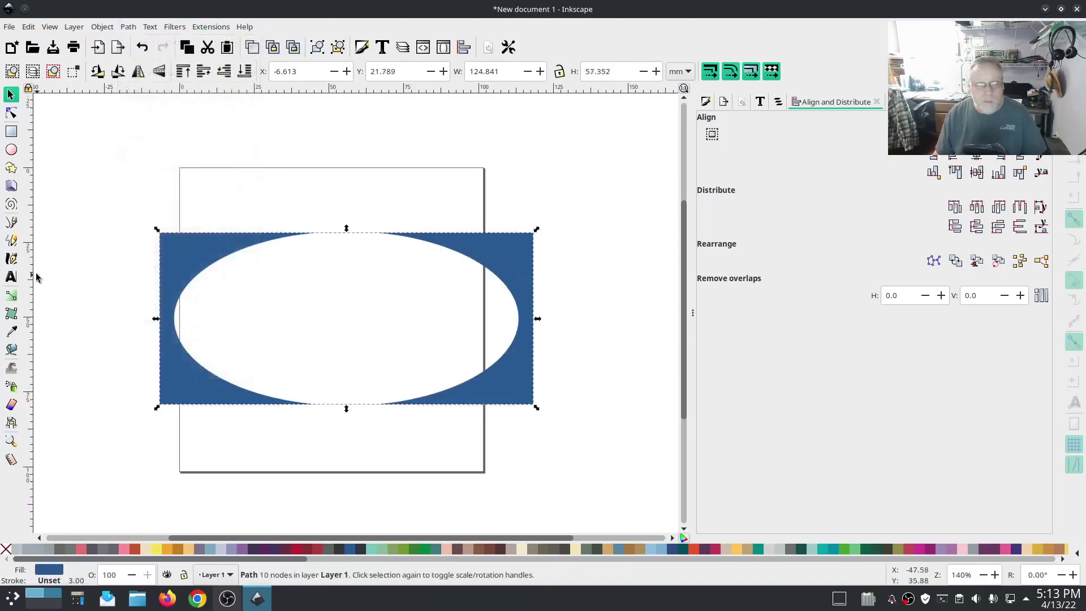
pyautogui.click(94, 160)
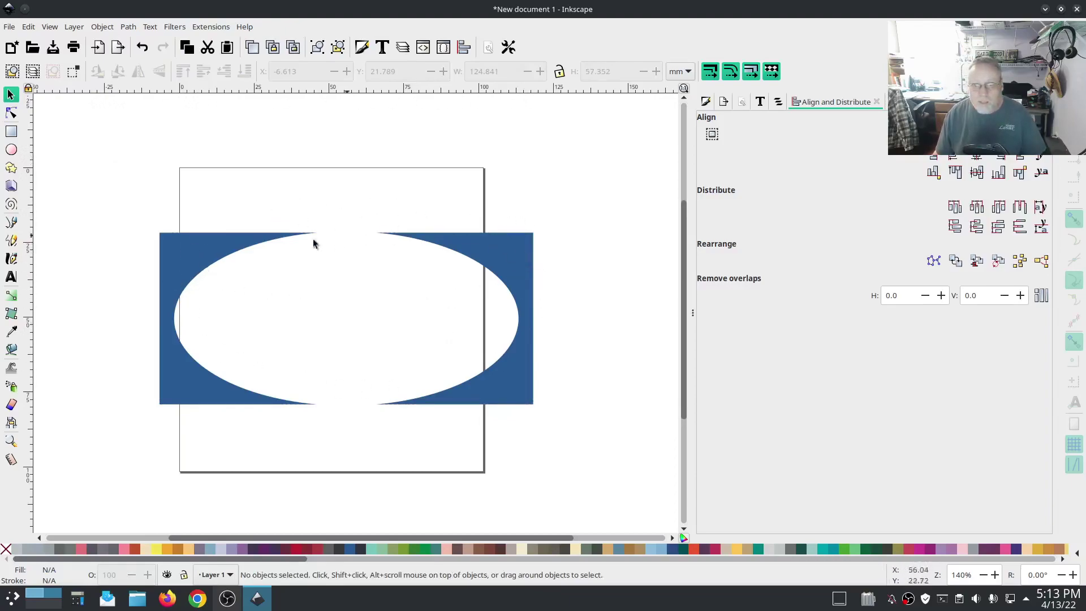
pyautogui.click(778, 102)
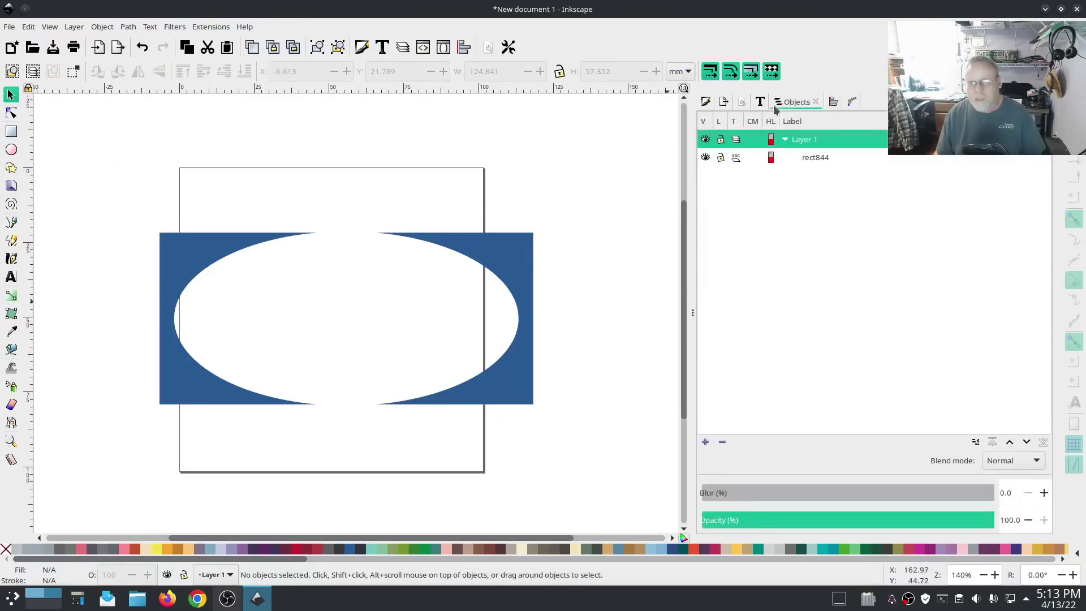
pyautogui.click(813, 157)
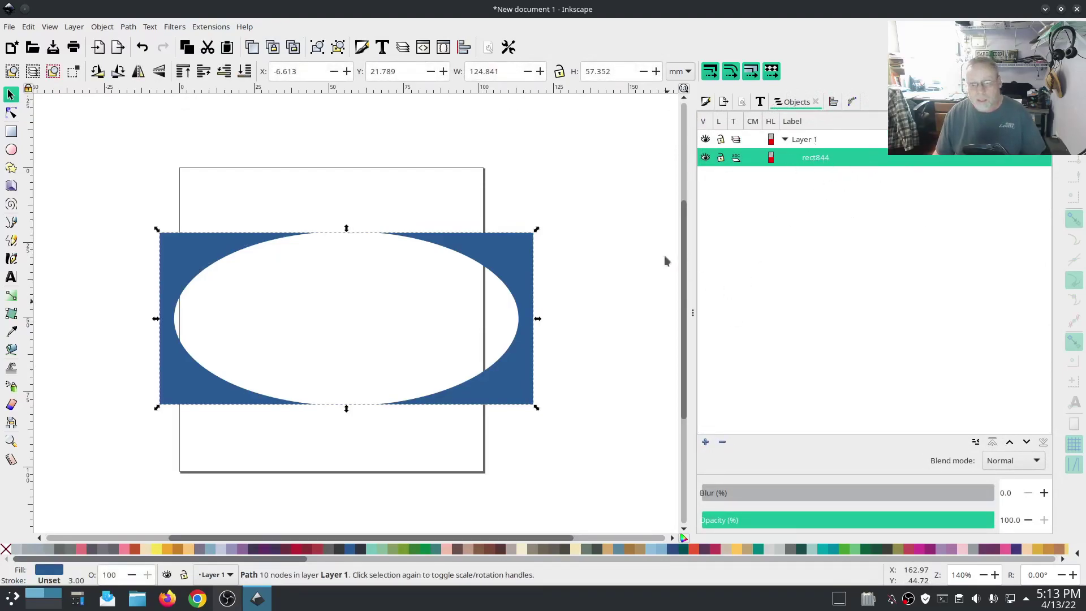
pyautogui.click(617, 236)
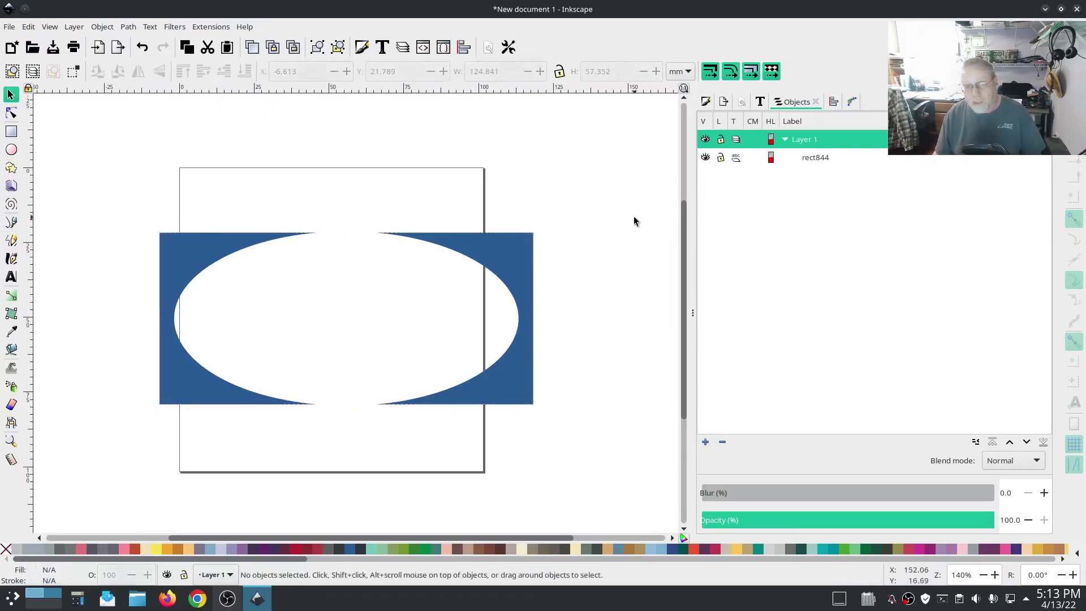
pyautogui.click(212, 27)
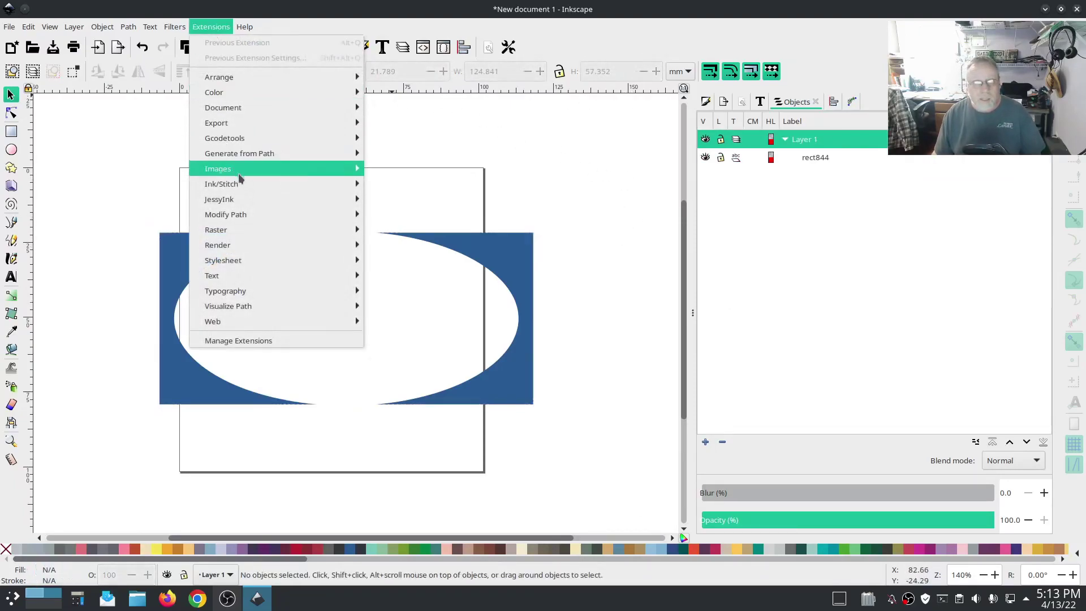
pyautogui.moveTo(238, 182)
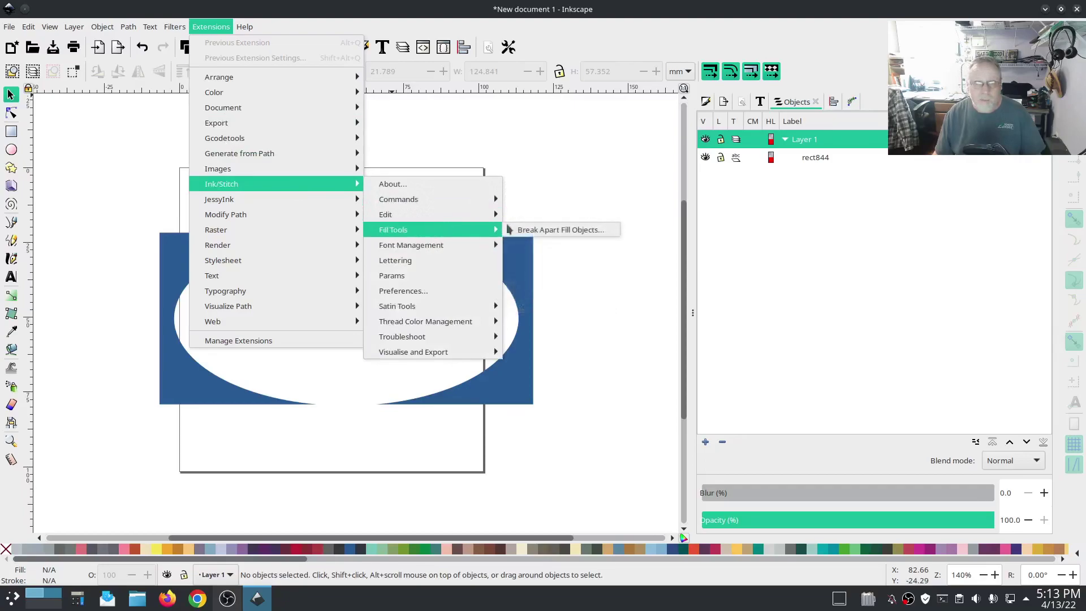
pyautogui.click(605, 295)
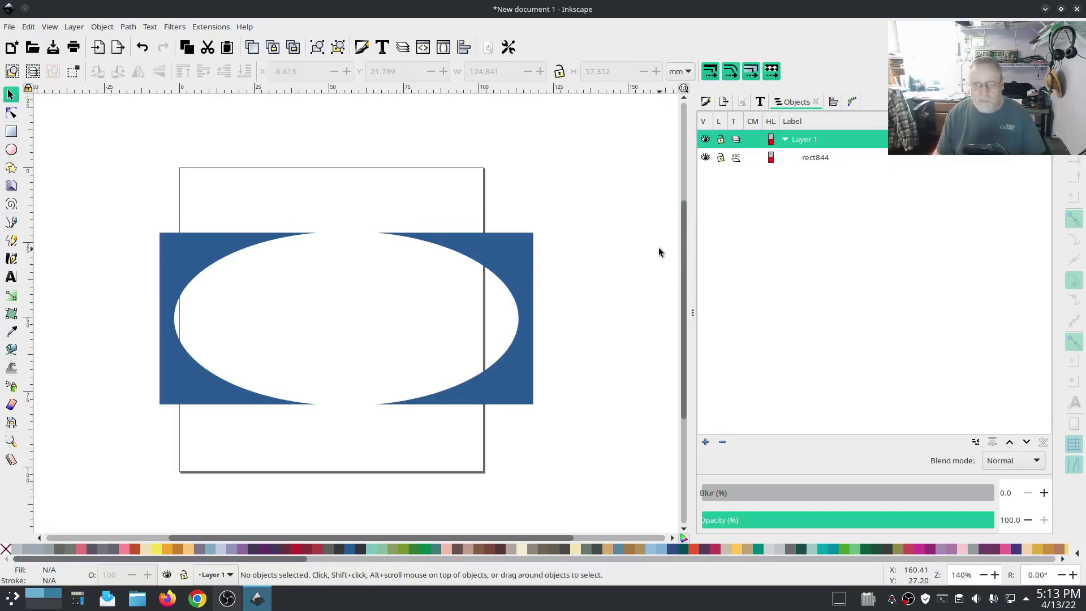
pyautogui.press('ctrl')
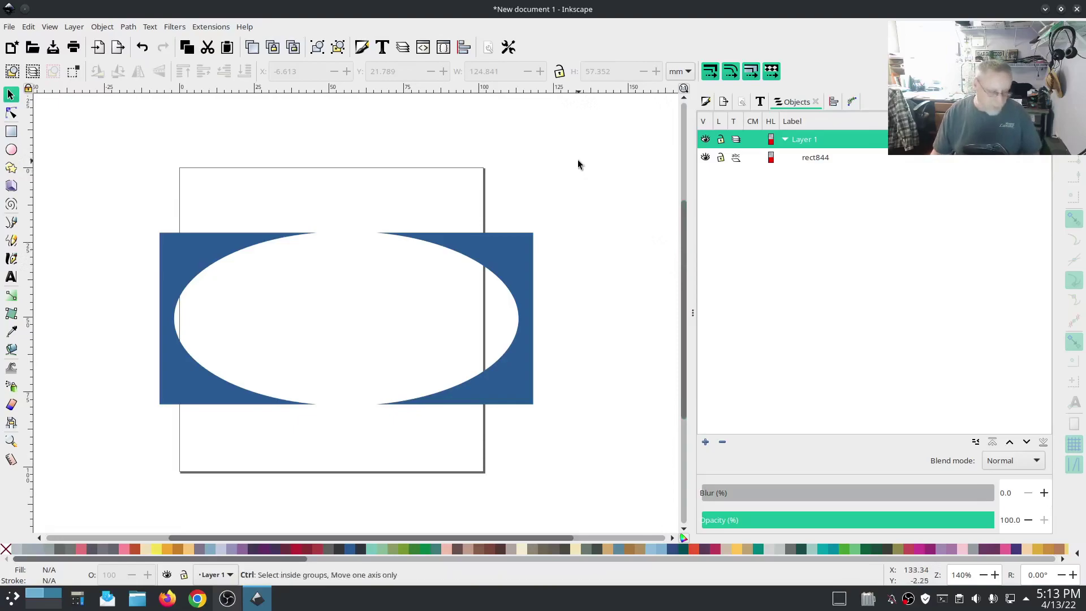
# Step: Undo the last cut, then draw a dark brown ellipse enlarged and raised across the tooth's crown
pyautogui.hotkey('ctrl', 'z')
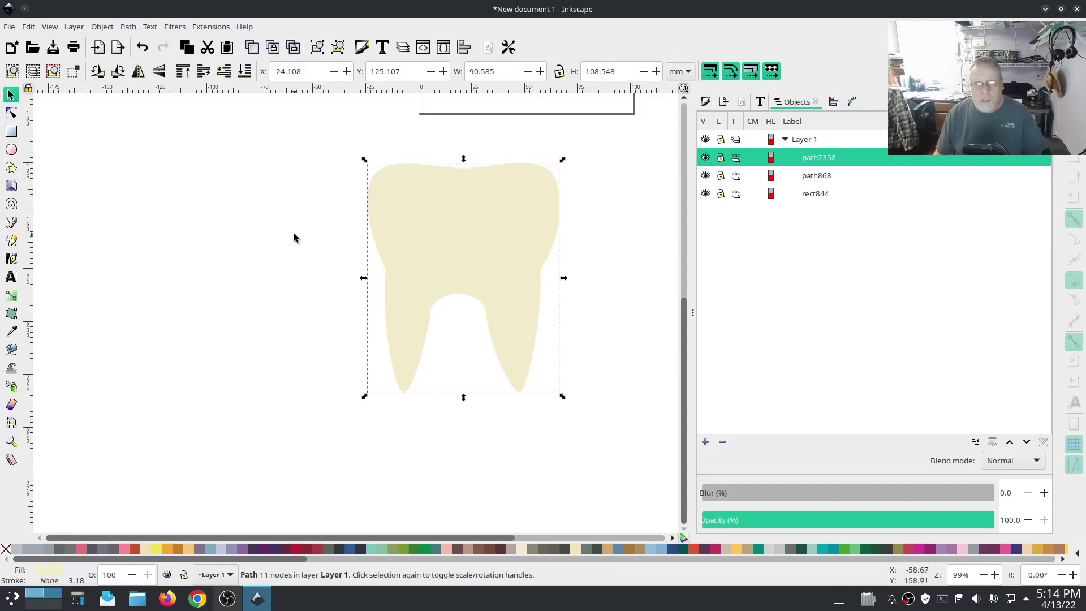
pyautogui.click(12, 150)
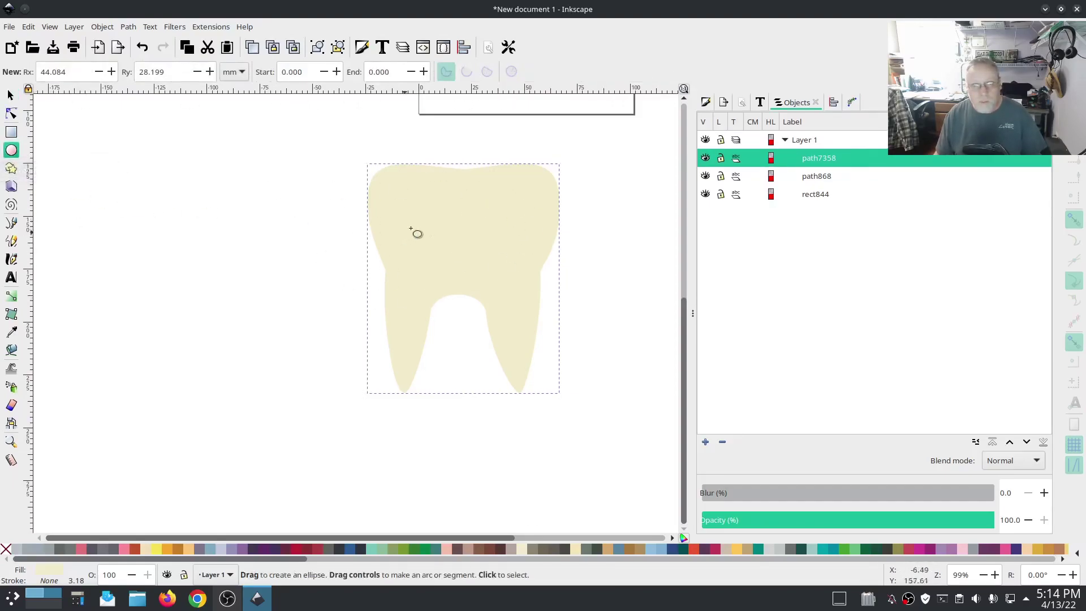
pyautogui.moveTo(377, 191); pyautogui.dragTo(529, 244)
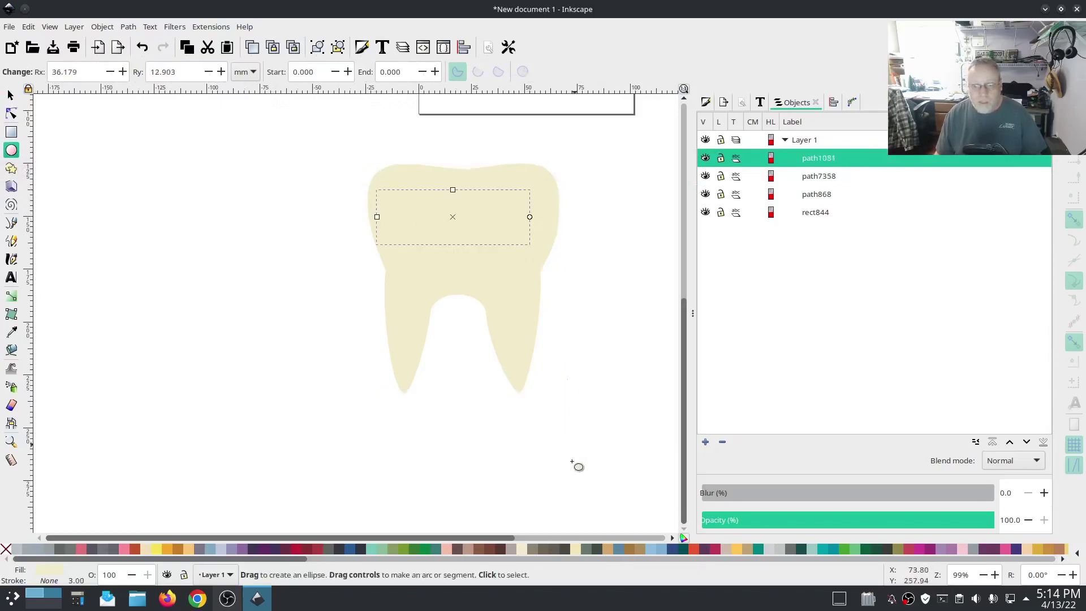
pyautogui.click(501, 548)
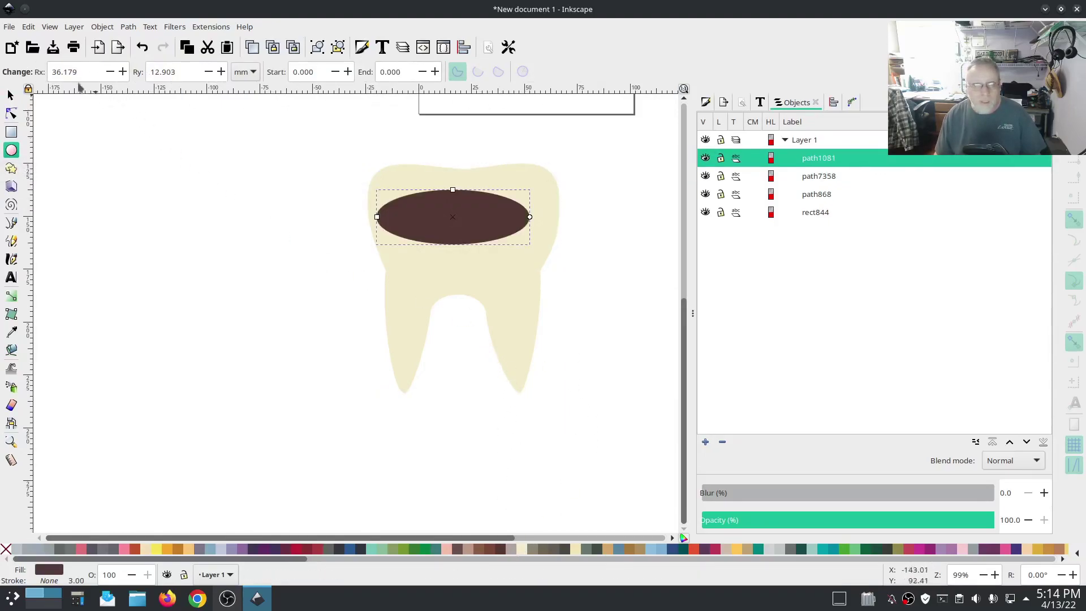
pyautogui.click(10, 95)
pyautogui.moveTo(533, 247); pyautogui.dragTo(552, 267)
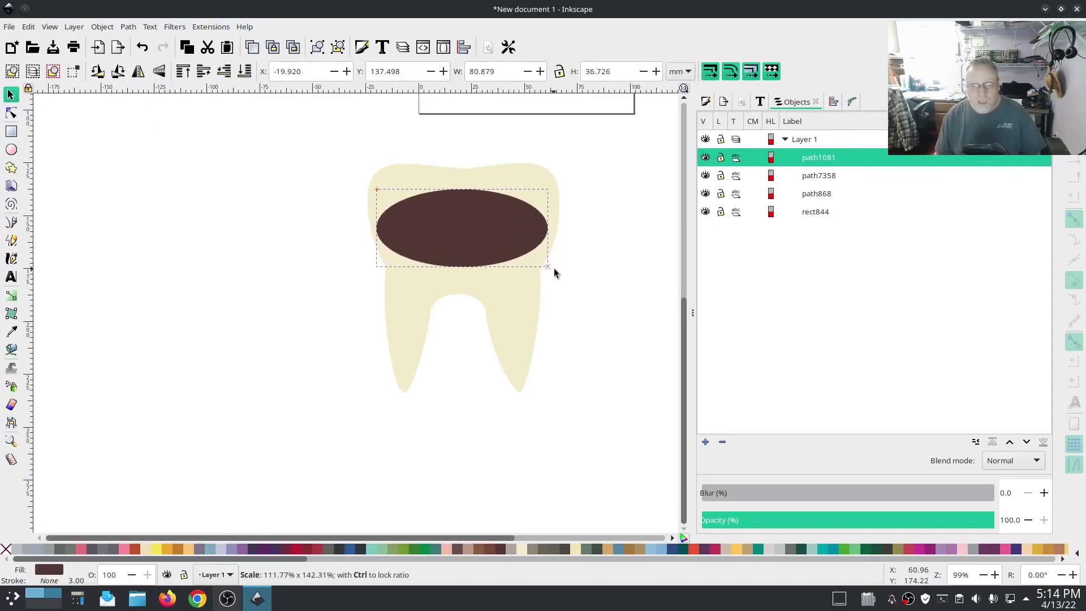
pyautogui.moveTo(555, 268); pyautogui.dragTo(555, 268)
pyautogui.moveTo(484, 246); pyautogui.dragTo(478, 224)
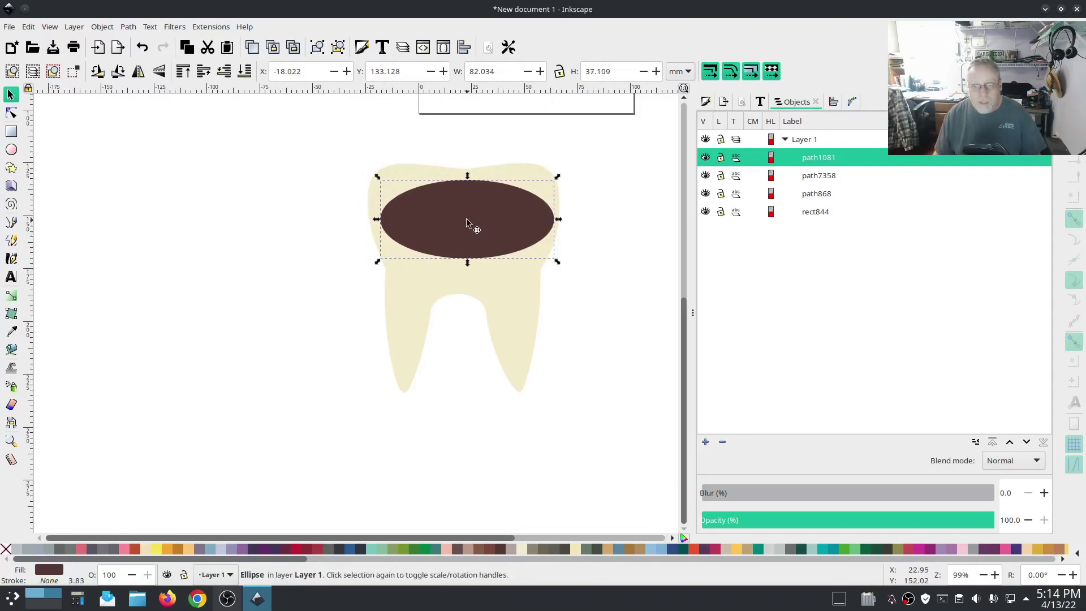
# Step: Centre the brown ellipse horizontally on the tooth and subtract it with Path > Difference
pyautogui.keyDown('shift'); pyautogui.click(522, 319); pyautogui.keyUp('shift')
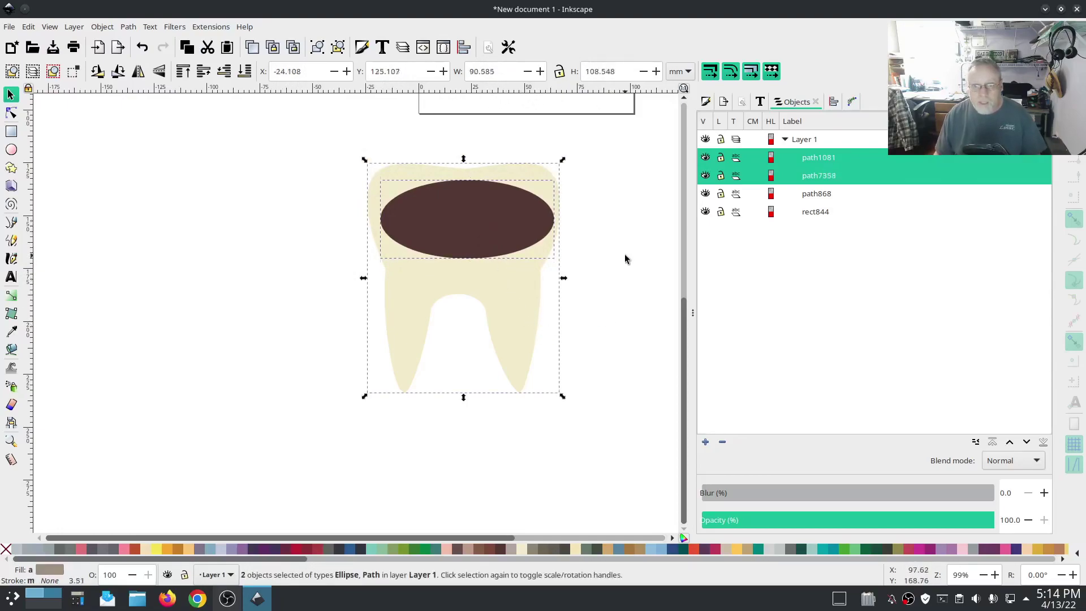
pyautogui.click(834, 103)
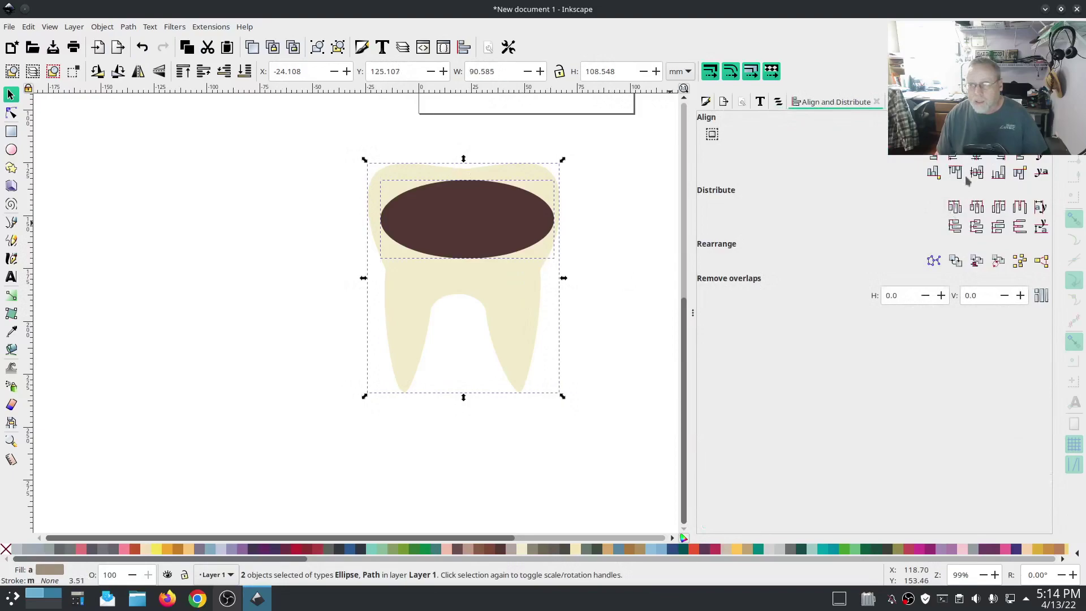
pyautogui.click(976, 154)
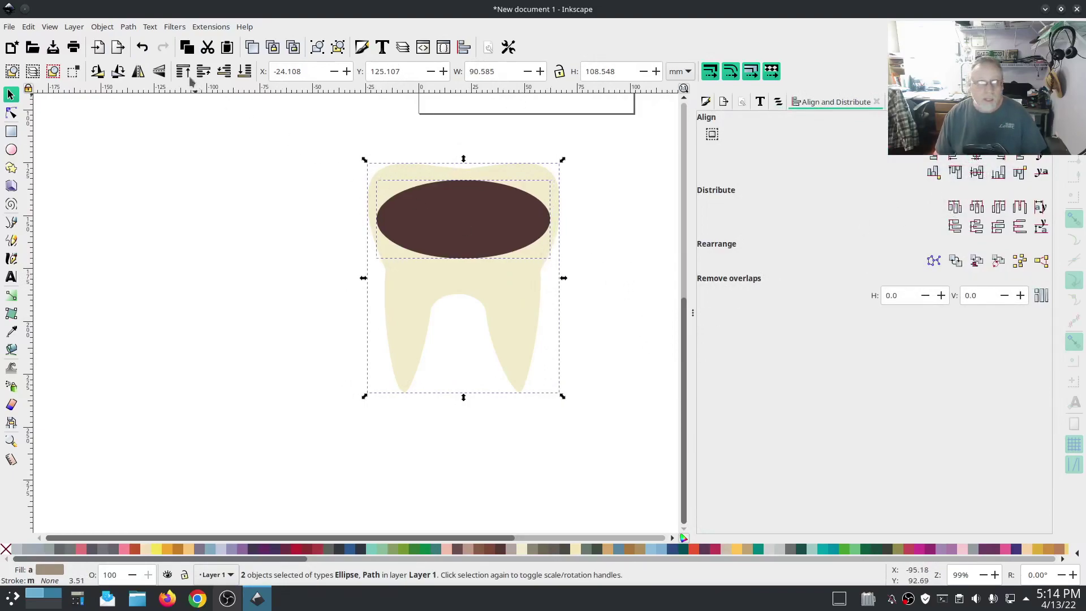
pyautogui.click(127, 27)
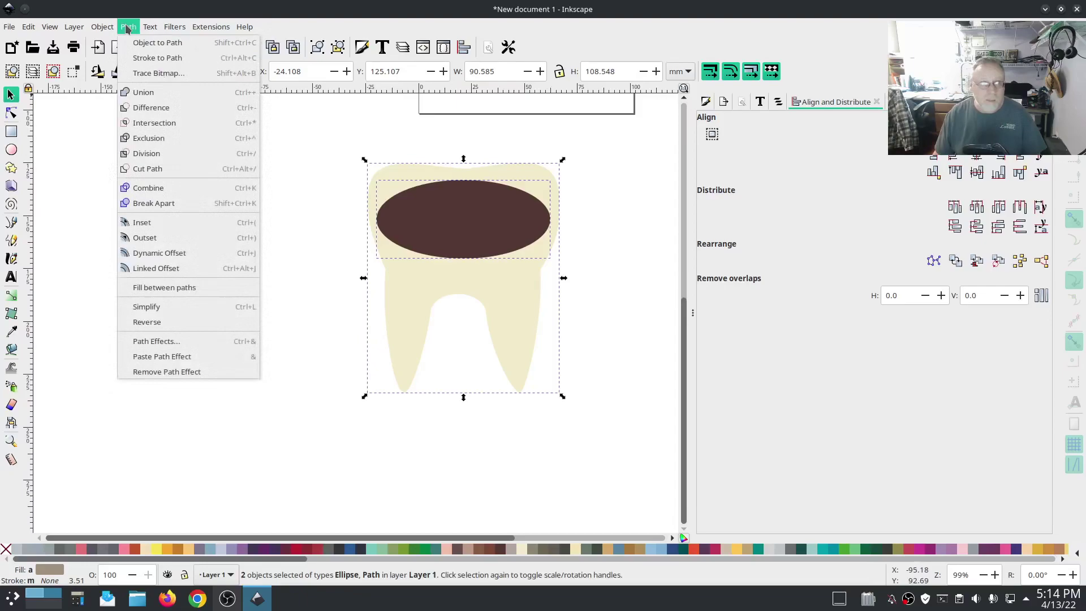
pyautogui.click(151, 107)
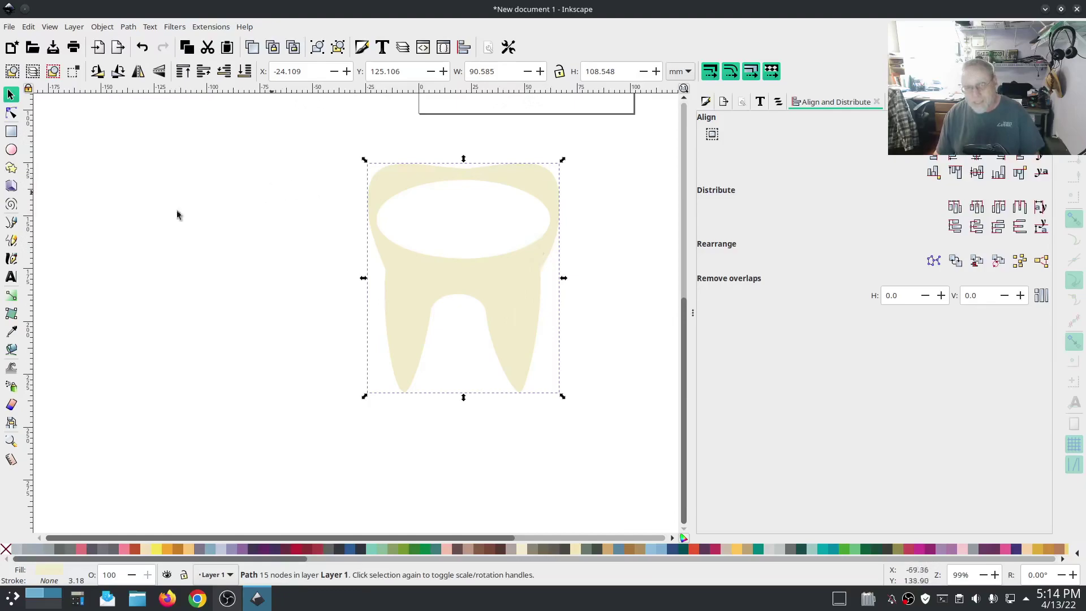
pyautogui.click(778, 102)
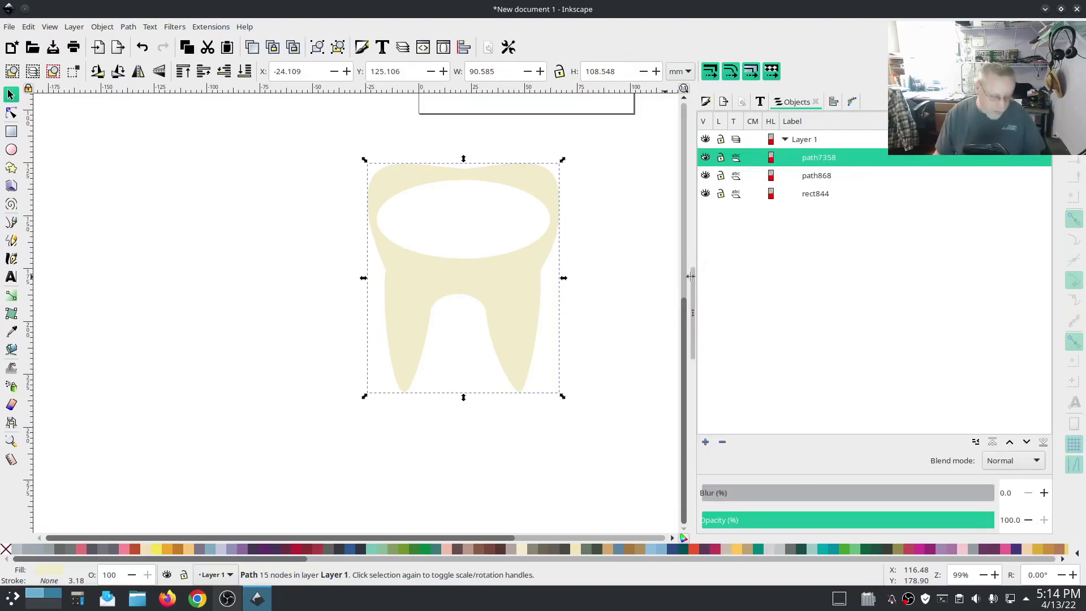
# Step: Duplicate the holed tooth and give the copy no fill and a flat black 3.18 mm stroke
pyautogui.hotkey('ctrl', 'd')
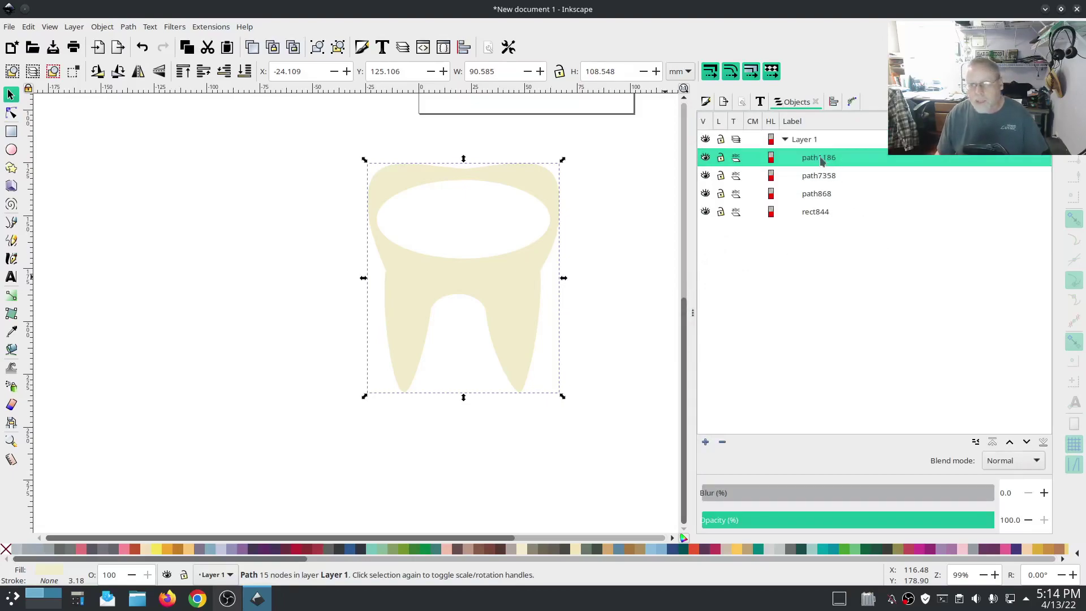
pyautogui.click(706, 103)
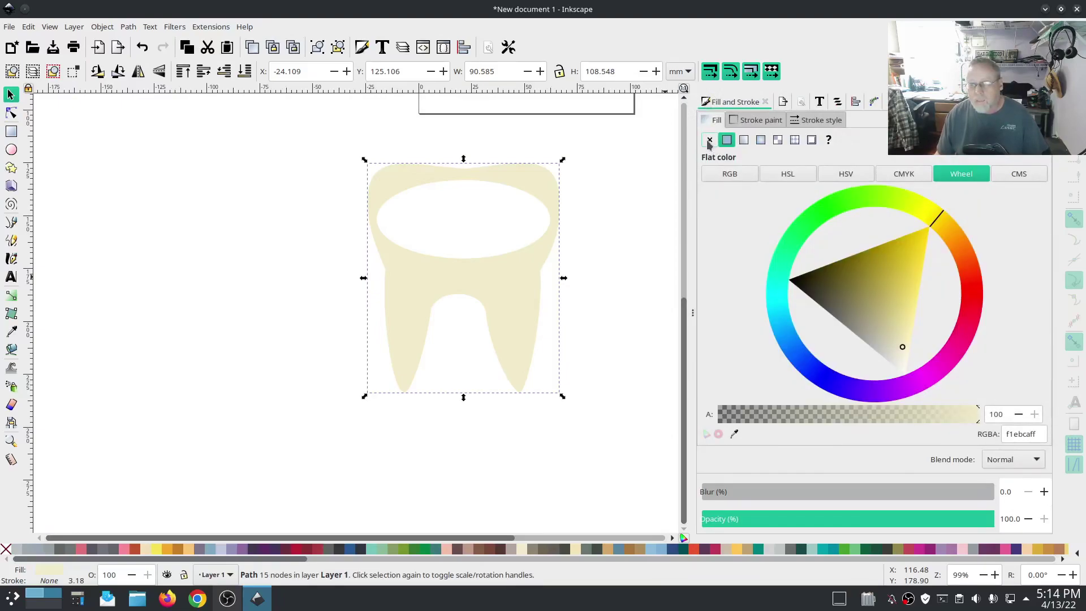
pyautogui.click(709, 139)
pyautogui.click(758, 120)
pyautogui.click(727, 139)
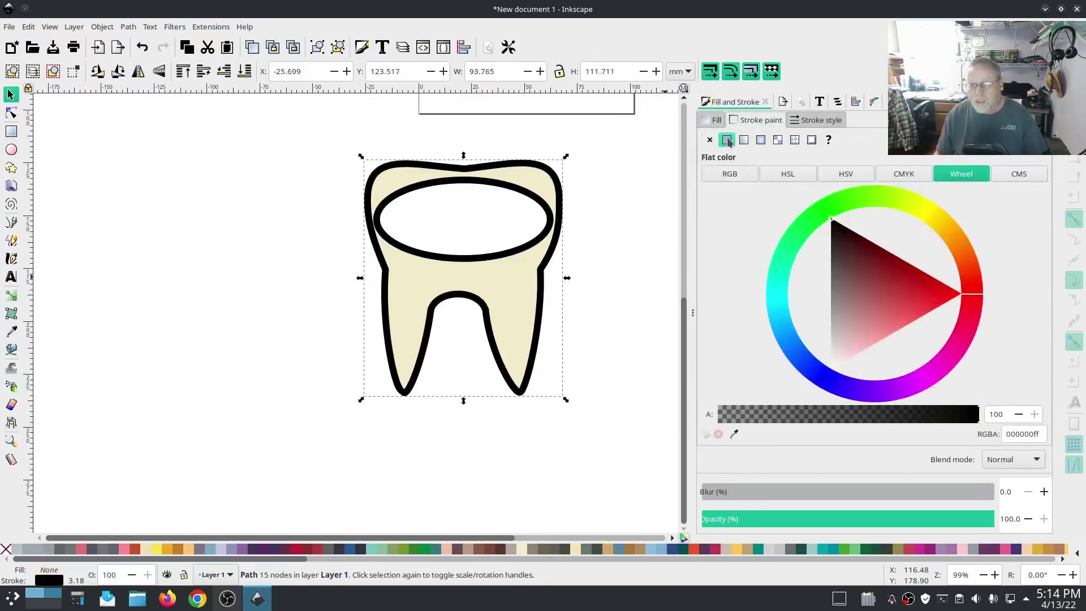
pyautogui.click(819, 101)
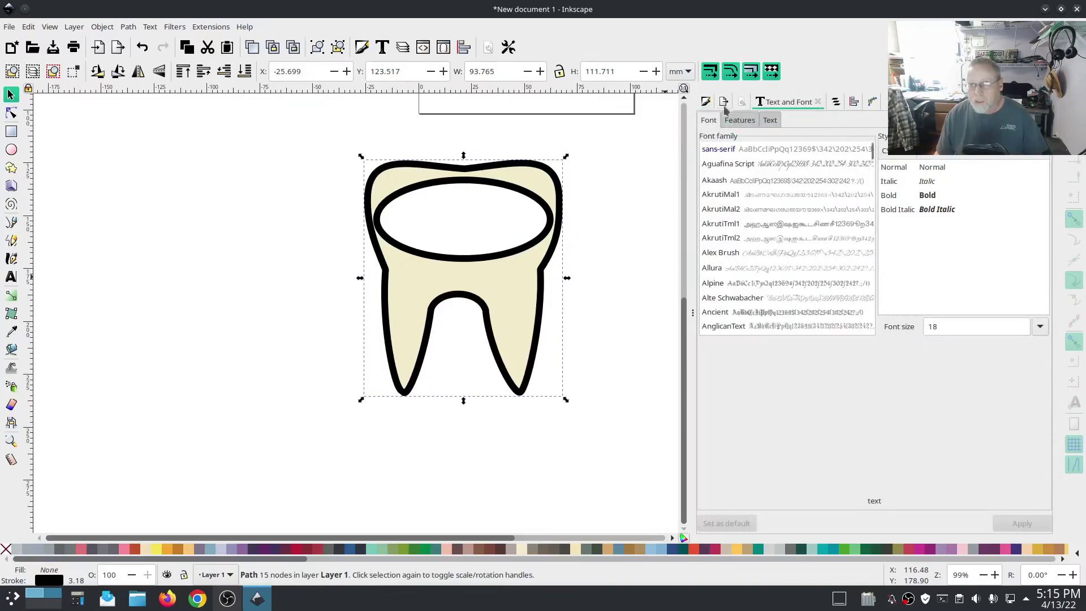
pyautogui.click(714, 103)
pyautogui.click(801, 121)
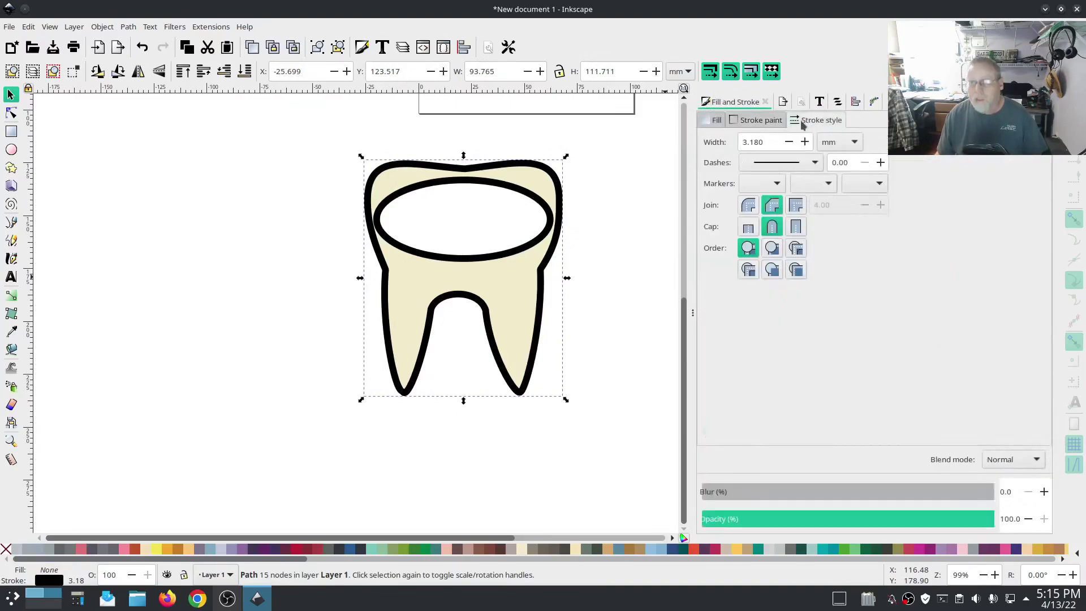
pyautogui.click(775, 143)
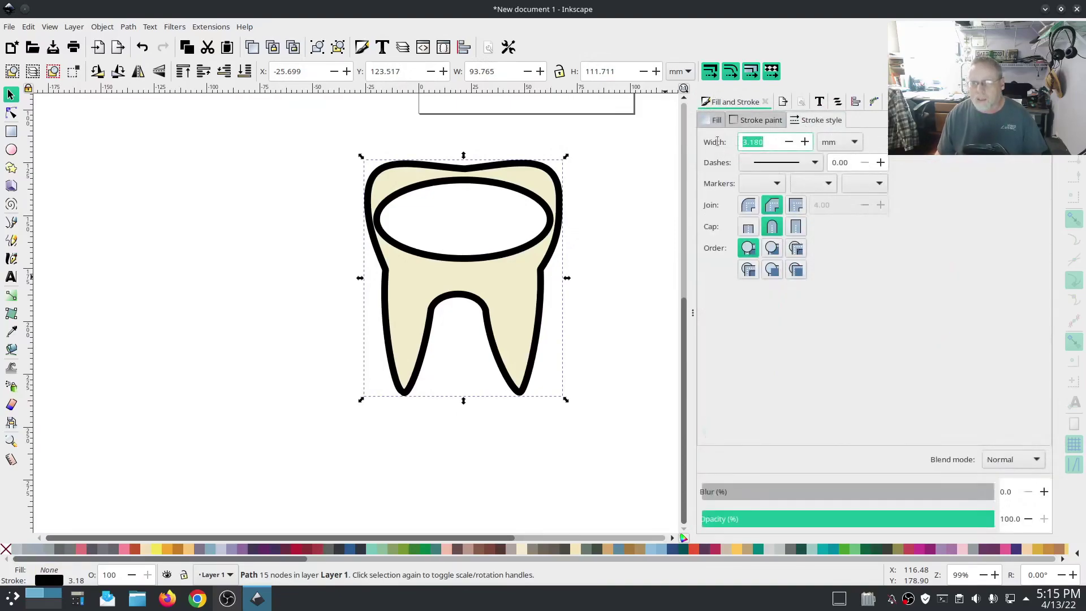
pyautogui.click(633, 321)
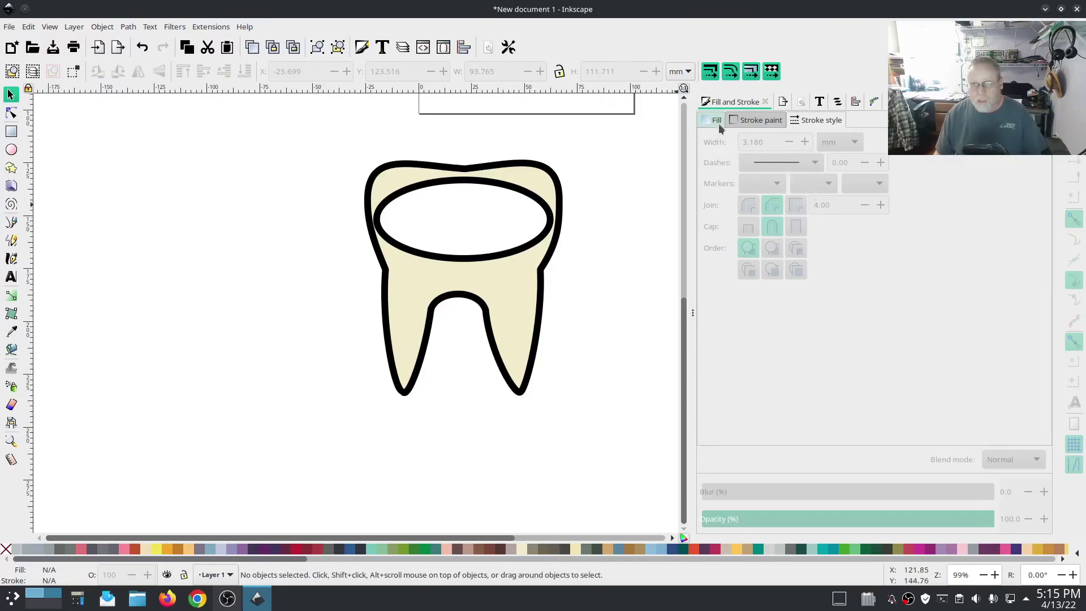
# Step: Break the outlined tooth copy apart into separate outer-edge and hole paths
pyautogui.click(412, 163)
pyautogui.click(838, 102)
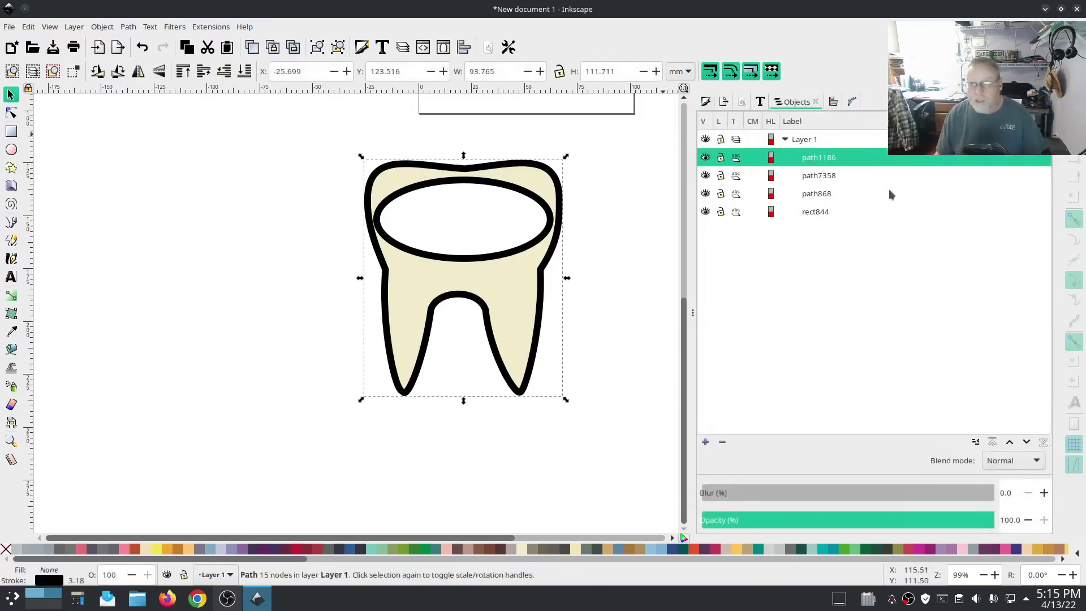
pyautogui.click(217, 28)
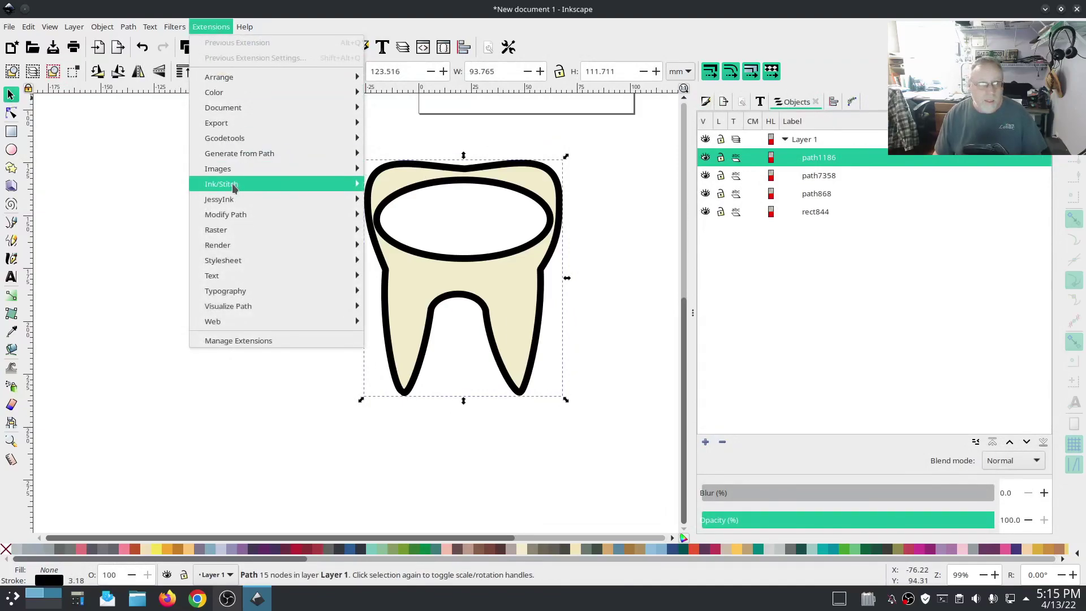
pyautogui.moveTo(234, 184)
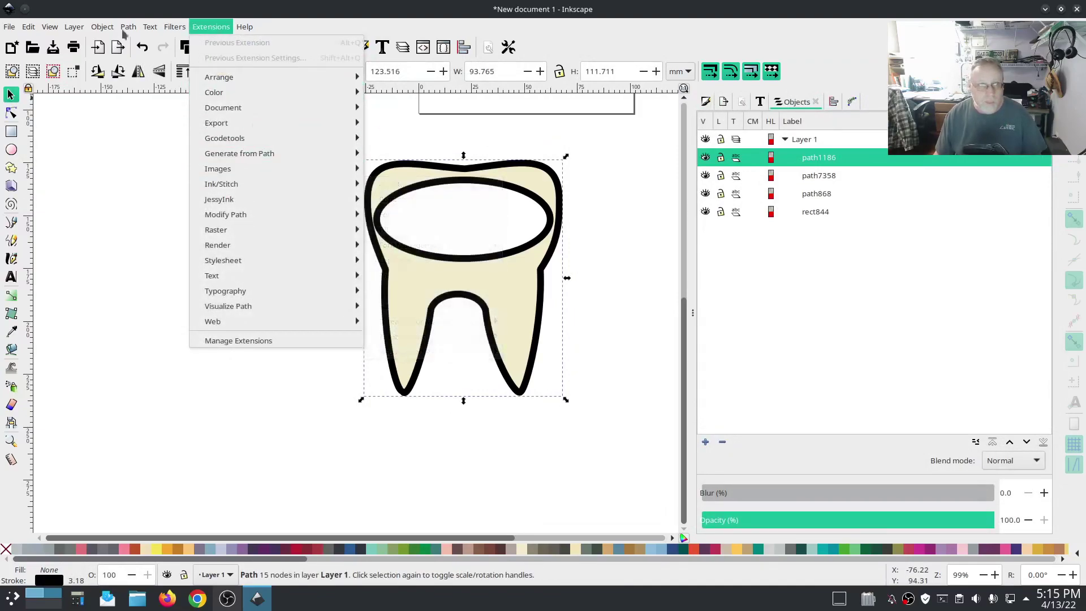
pyautogui.moveTo(129, 29)
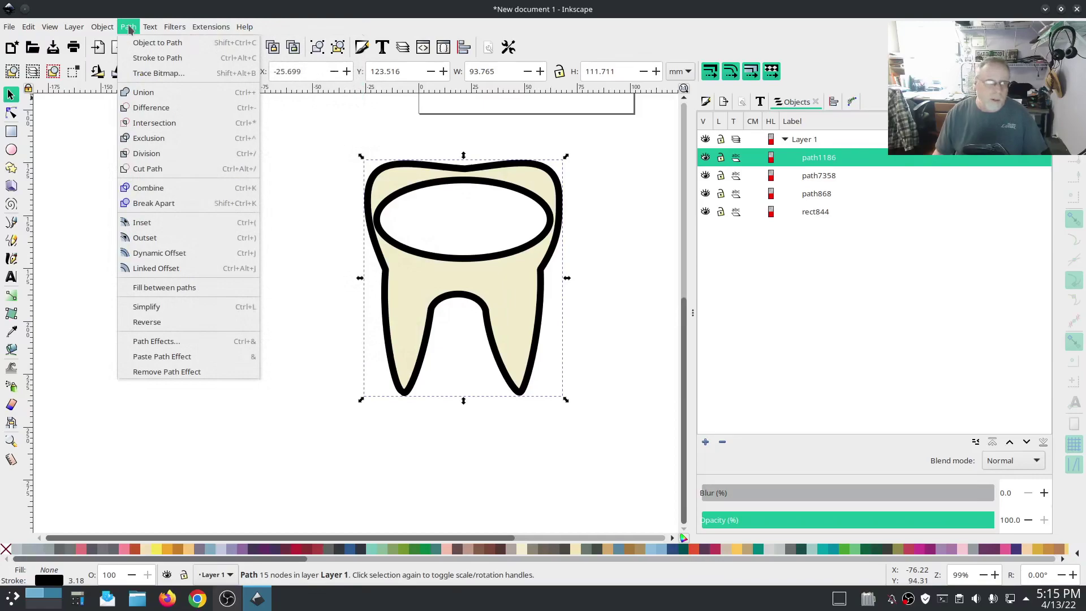
pyautogui.click(158, 202)
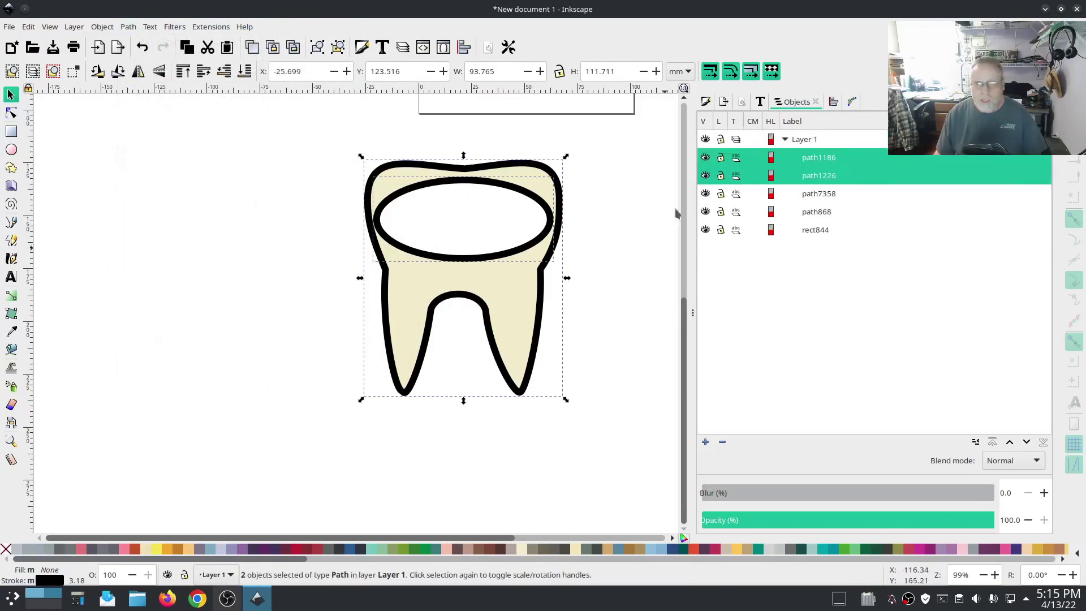
# Step: Convert the outlines to satin columns with Ink/Stitch Convert Line to Satin
pyautogui.click(220, 27)
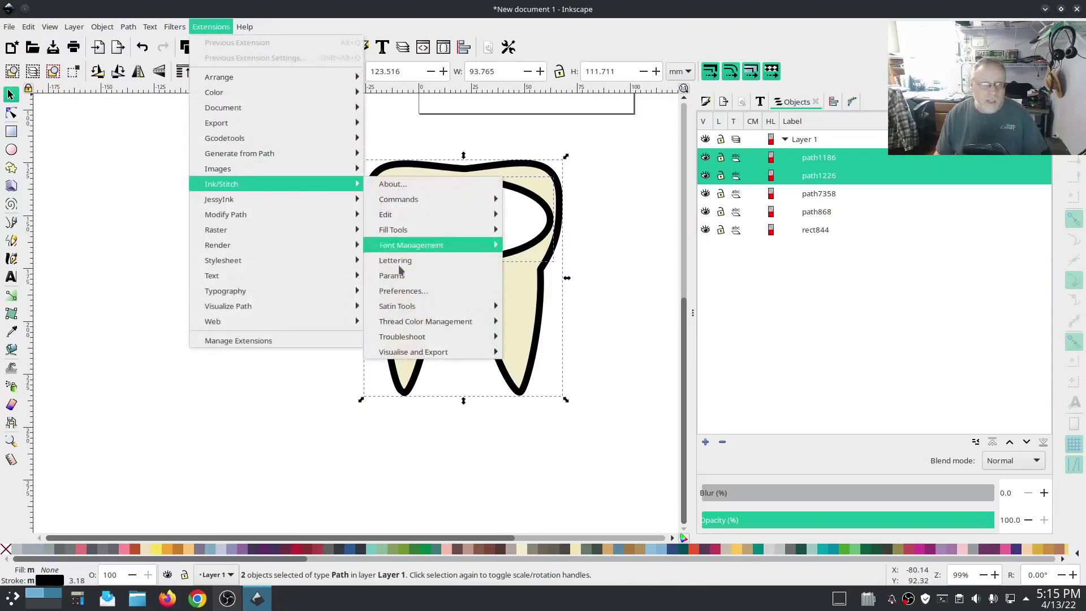
pyautogui.moveTo(441, 306)
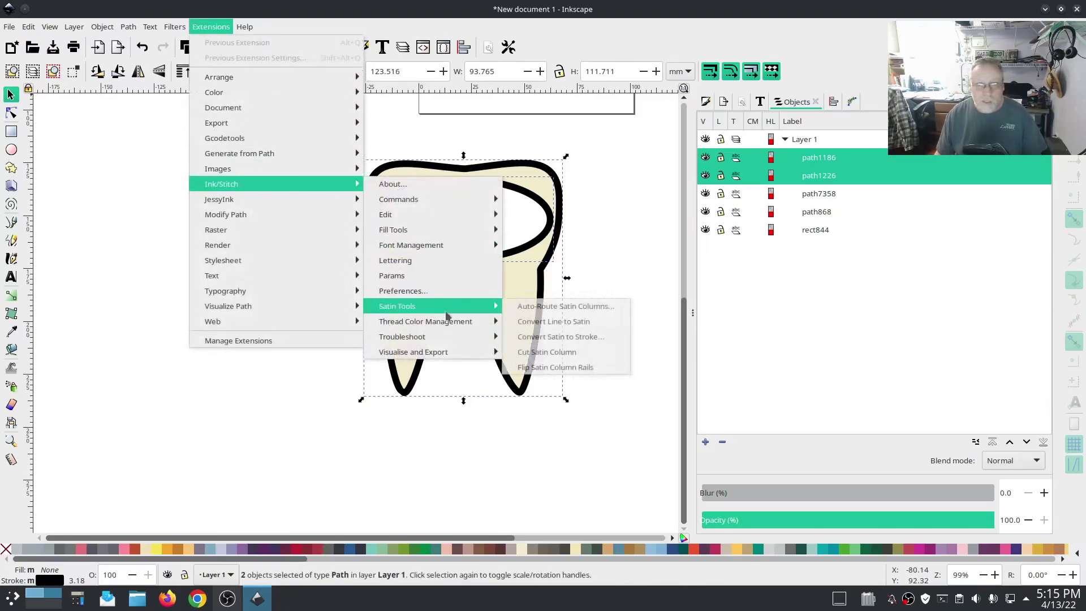
pyautogui.click(571, 321)
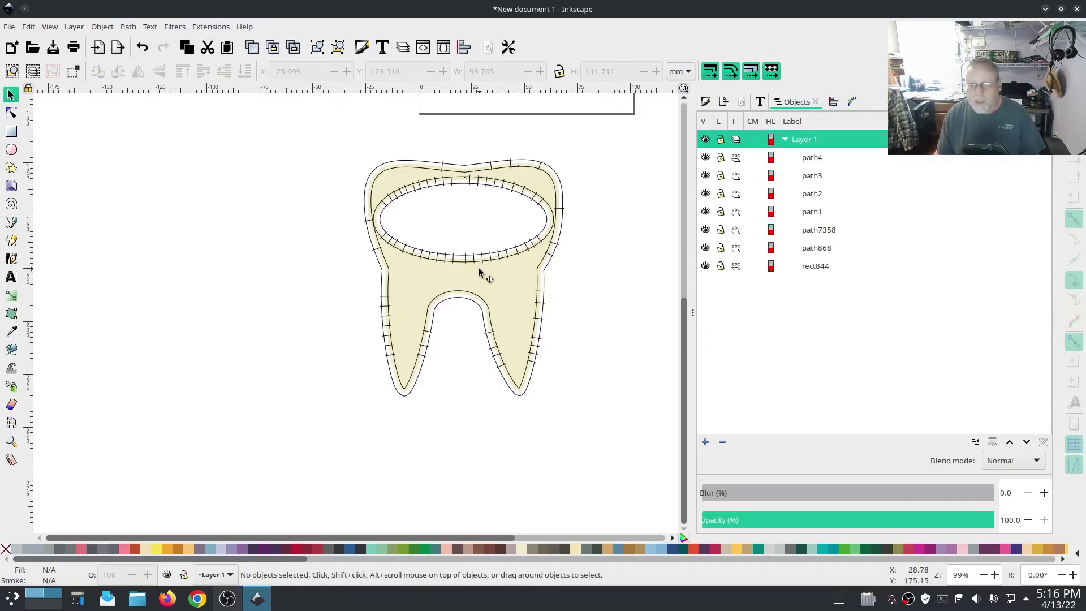
# Step: Delete the tooth paths, then move the purple ellipse up and enlarge it
pyautogui.moveTo(631, 434); pyautogui.dragTo(302, 150)
pyautogui.press('Delete')
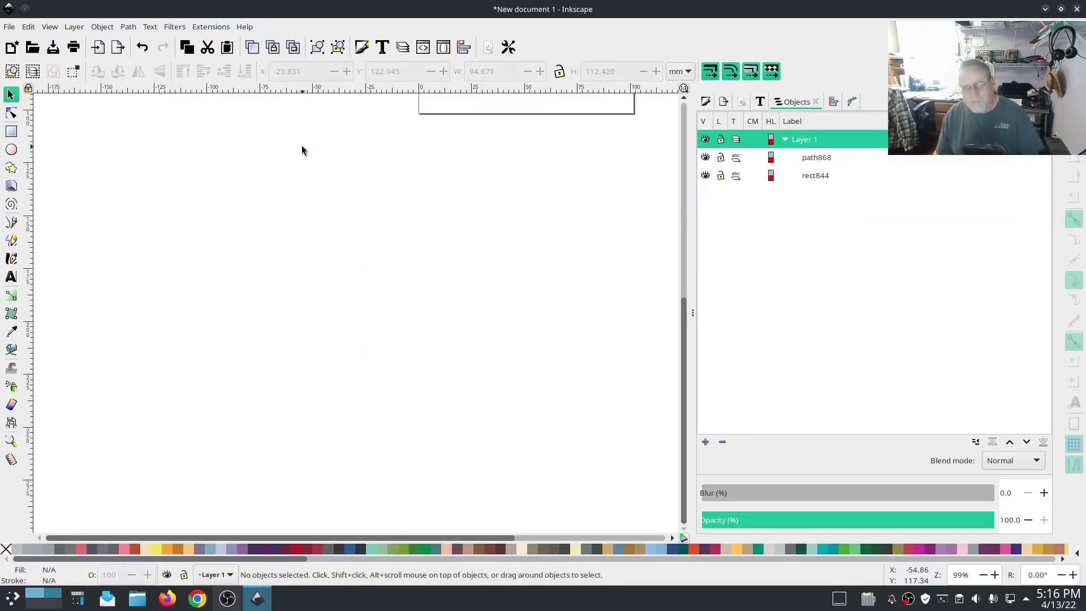
pyautogui.scroll(10, 476, 191)
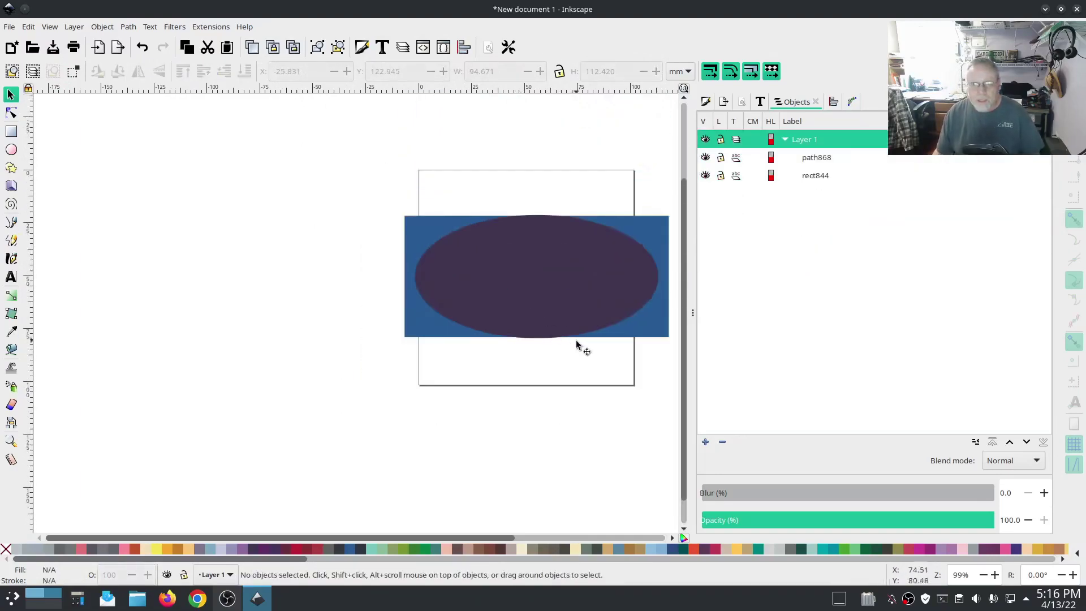
pyautogui.hscroll(8, 565, 351)
pyautogui.moveTo(326, 289); pyautogui.dragTo(348, 185)
pyautogui.moveTo(482, 261); pyautogui.dragTo(502, 306)
# Step: Draw a light-blue regular polygon with no stroke and 3 corners, shifted down and left
pyautogui.click(11, 168)
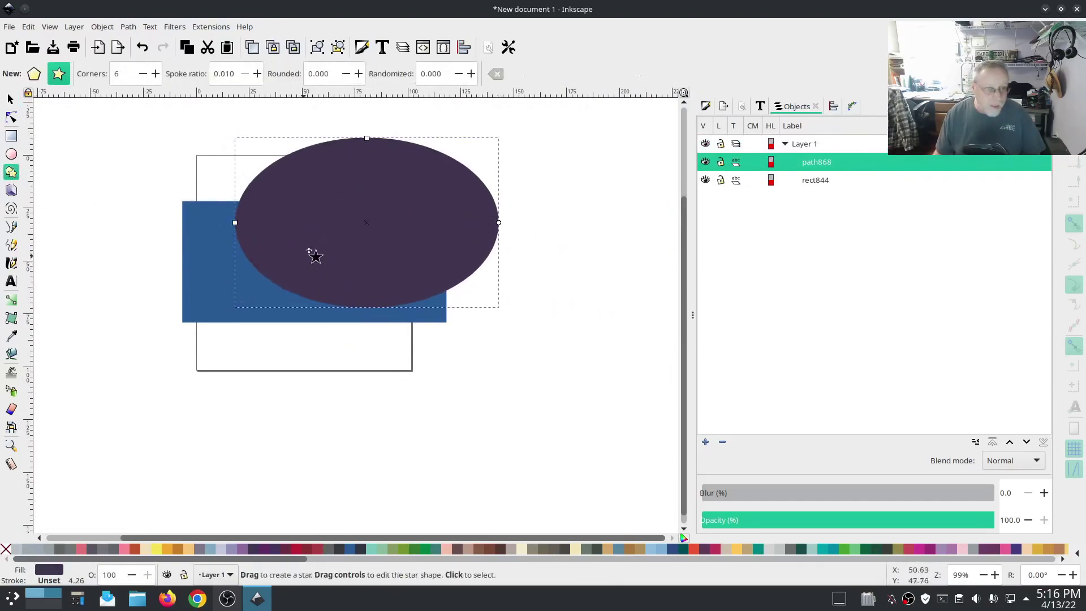
pyautogui.moveTo(323, 250); pyautogui.dragTo(415, 365)
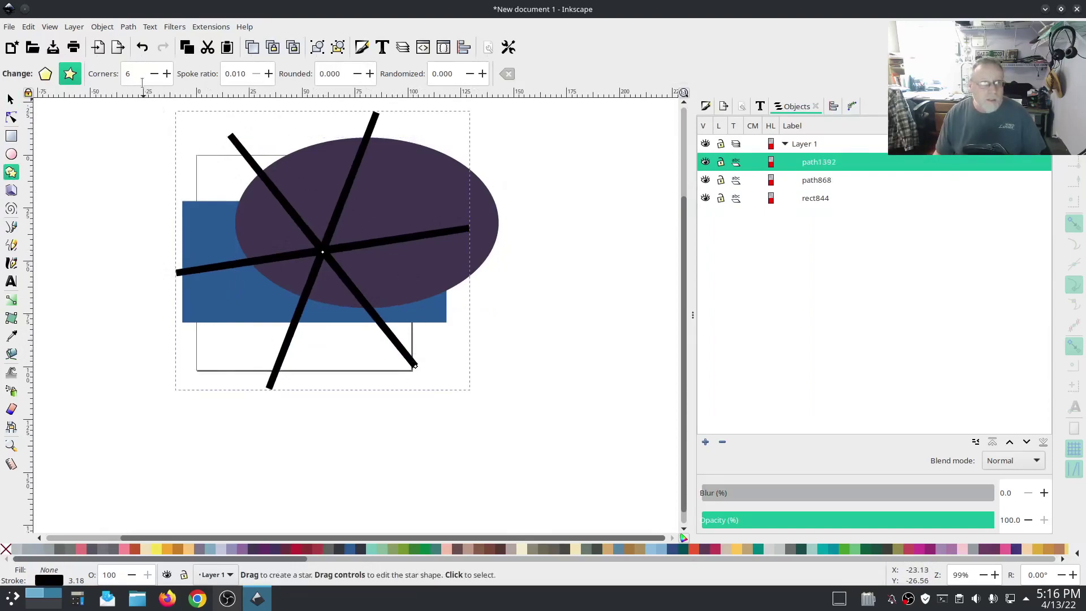
pyautogui.click(46, 76)
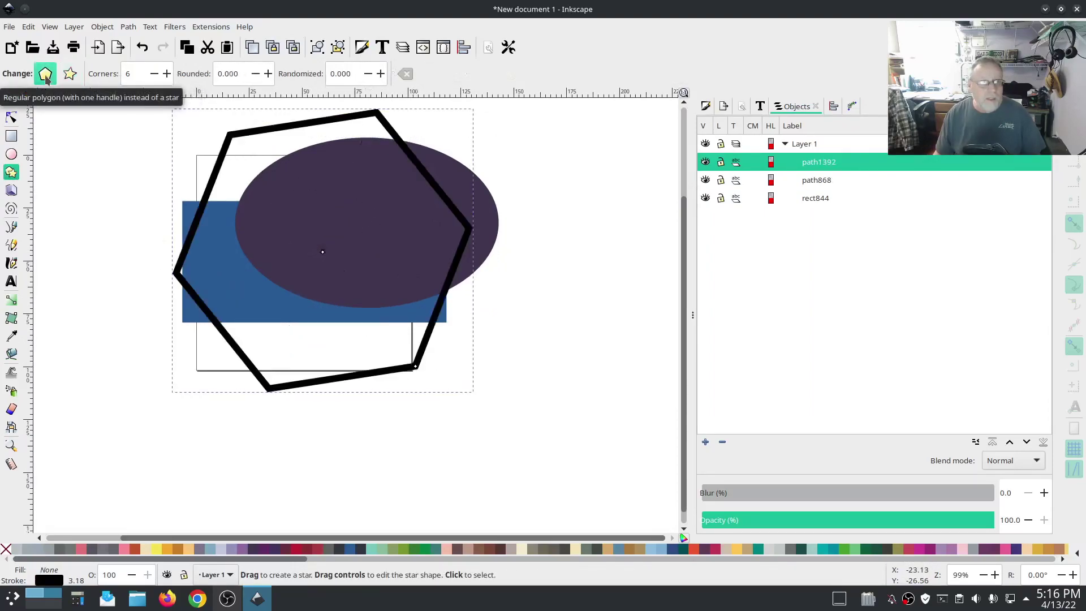
pyautogui.click(214, 549)
pyautogui.keyDown('shift'); pyautogui.click(5, 548); pyautogui.keyUp('shift')
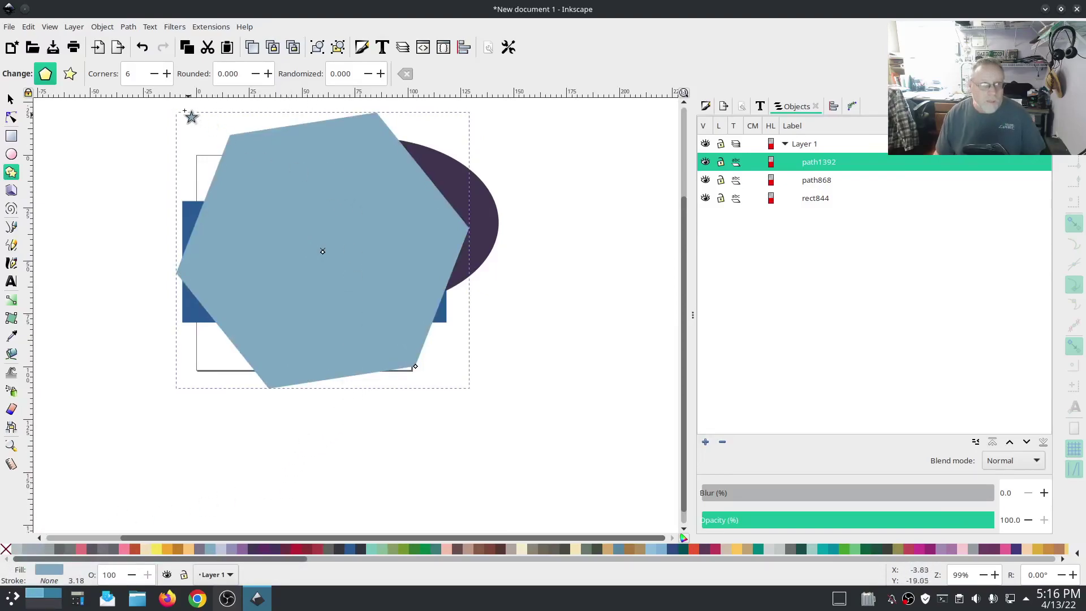
pyautogui.click(153, 75)
pyautogui.click(153, 75)
pyautogui.click(153, 75)
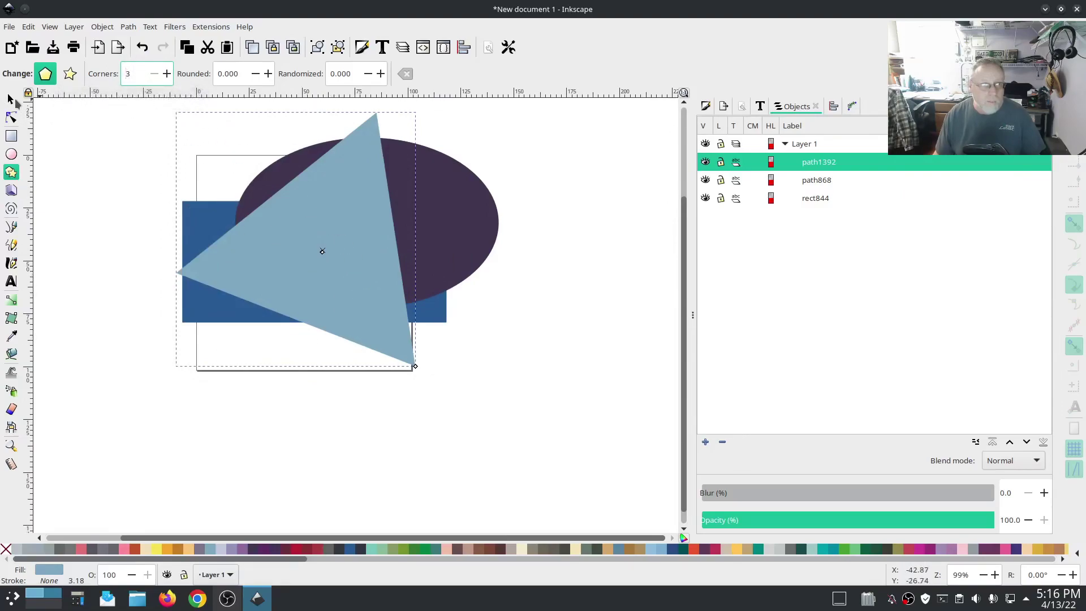
pyautogui.click(13, 100)
pyautogui.moveTo(310, 262); pyautogui.dragTo(303, 336)
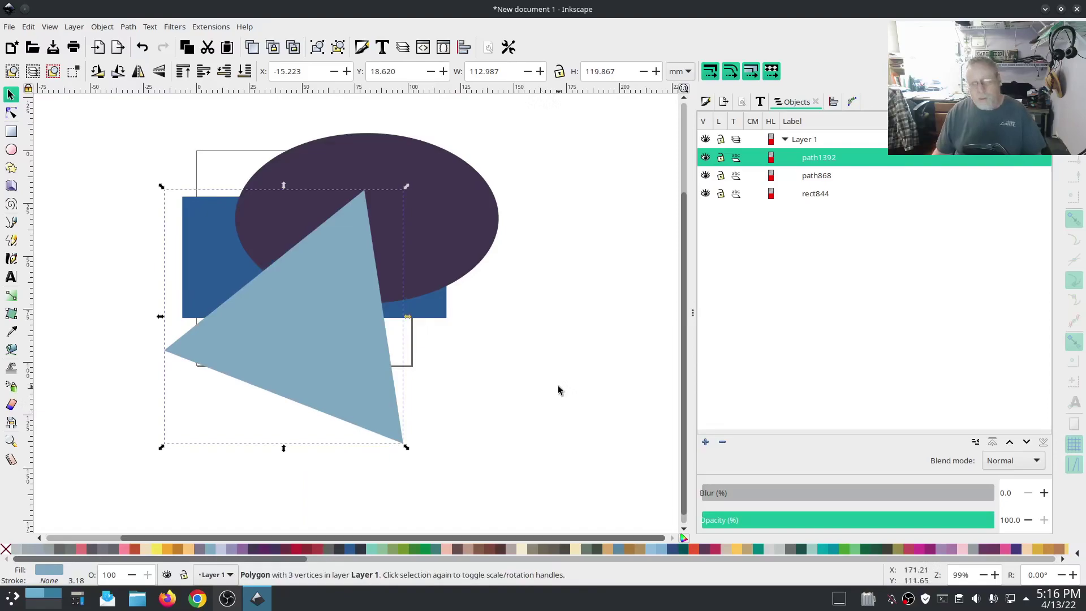
pyautogui.click(560, 336)
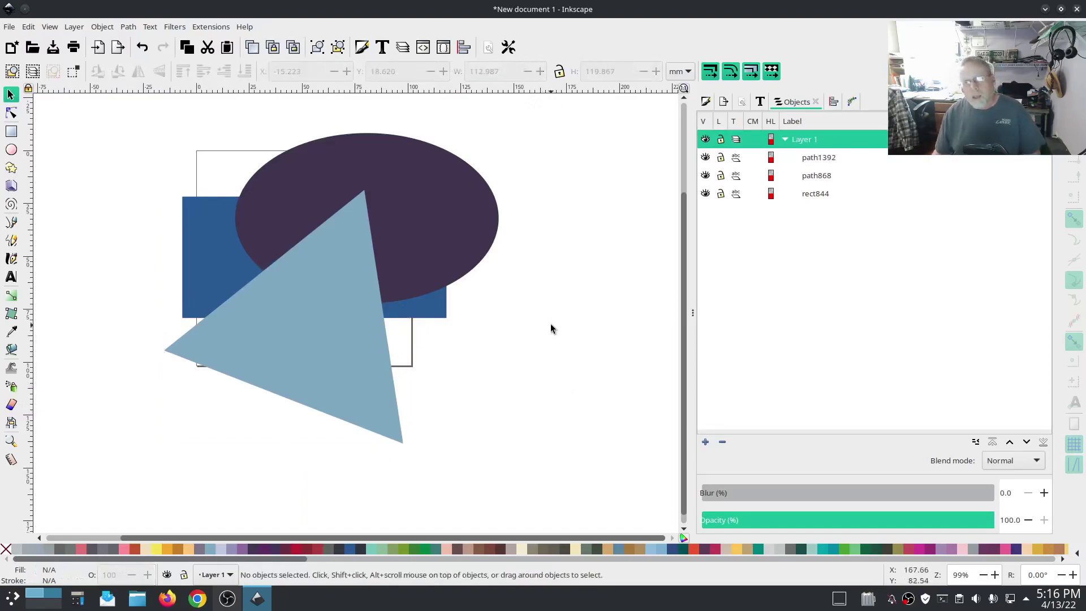
pyautogui.click(321, 324)
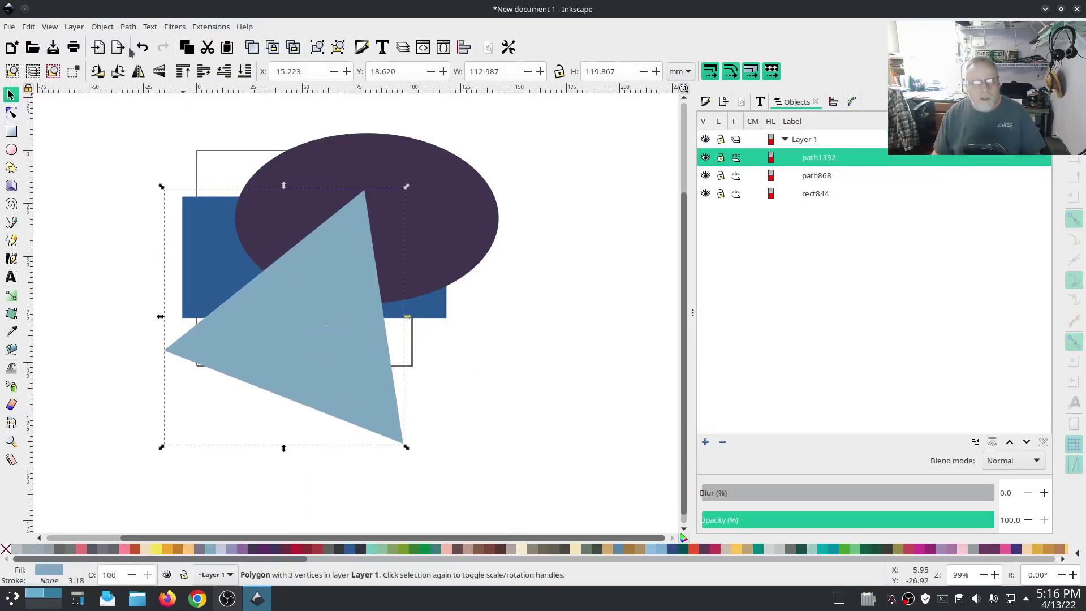
pyautogui.click(129, 28)
pyautogui.click(135, 109)
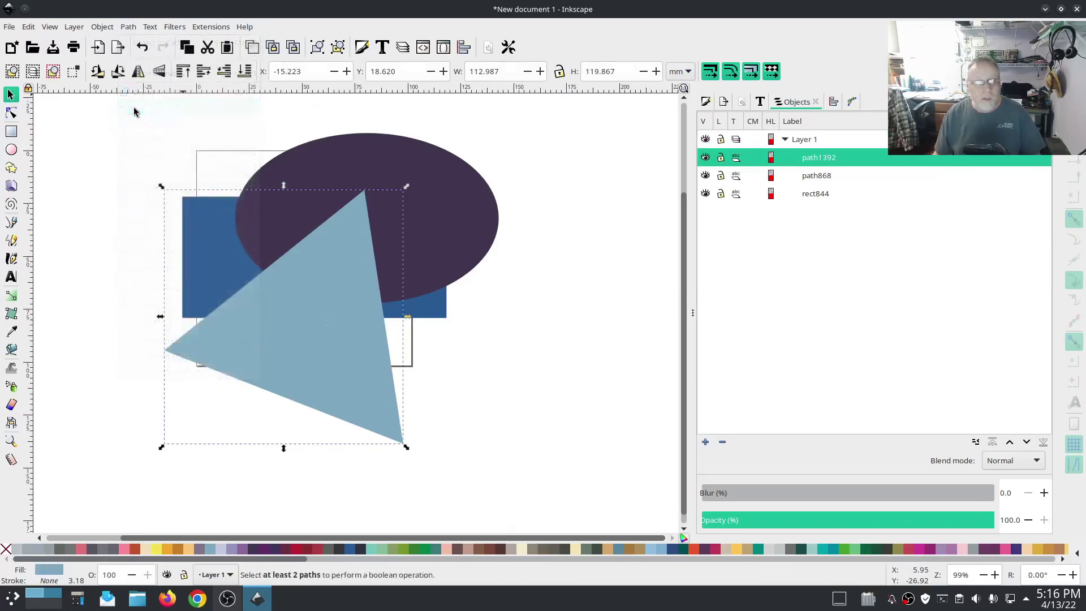
pyautogui.click(565, 312)
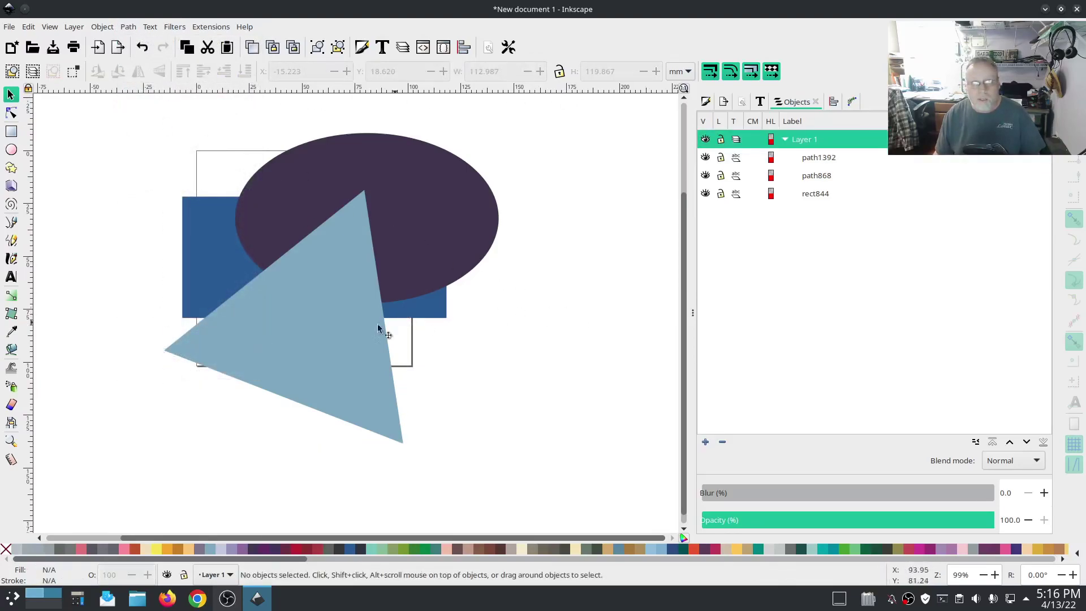
pyautogui.moveTo(334, 321)
pyautogui.mouseDown()
pyautogui.moveTo(471, 449)
pyautogui.moveTo(326, 326)
pyautogui.mouseUp()
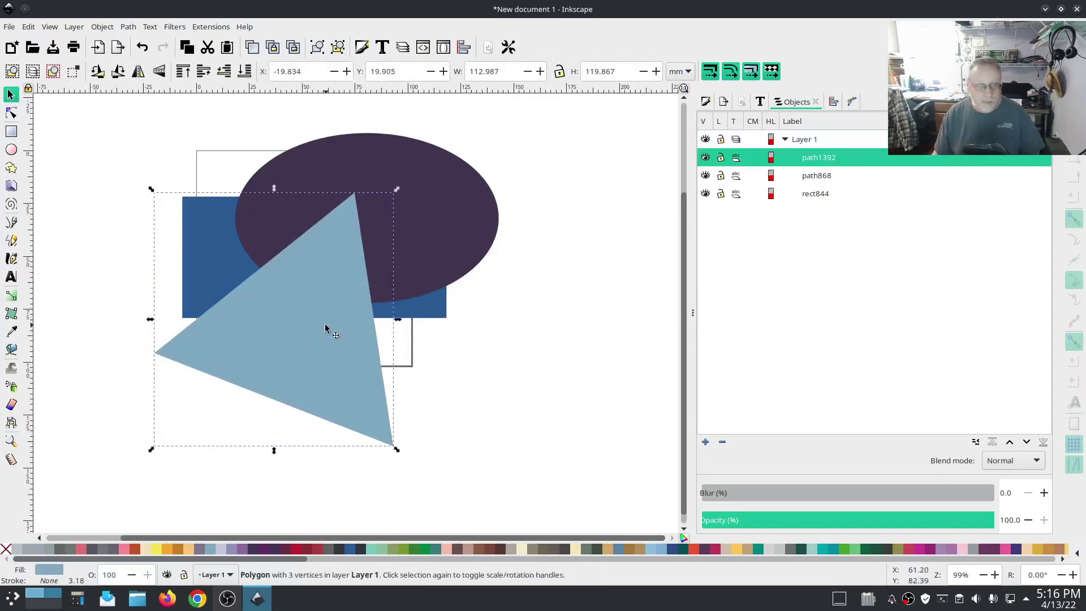
pyautogui.click(316, 336)
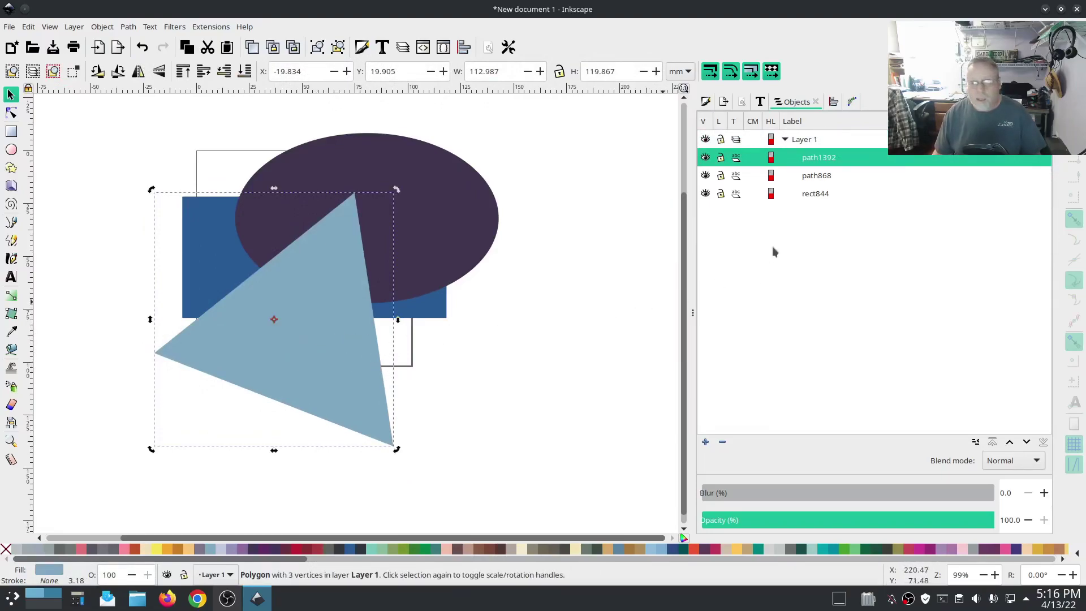
pyautogui.click(814, 195)
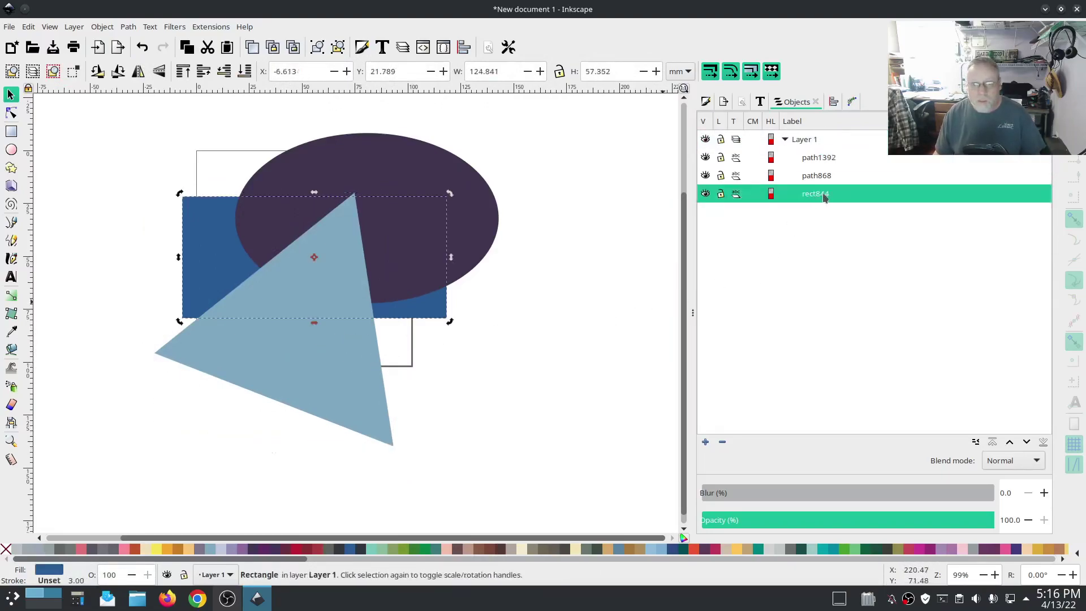
pyautogui.keyDown('ctrl'); pyautogui.click(822, 156); pyautogui.keyUp('ctrl')
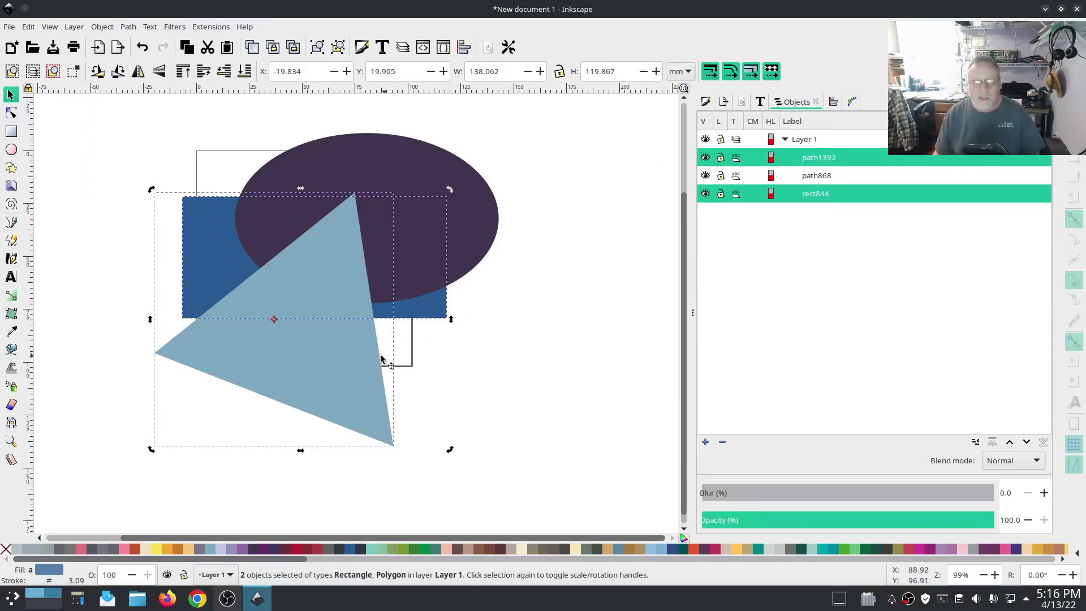
pyautogui.click(128, 27)
pyautogui.click(145, 105)
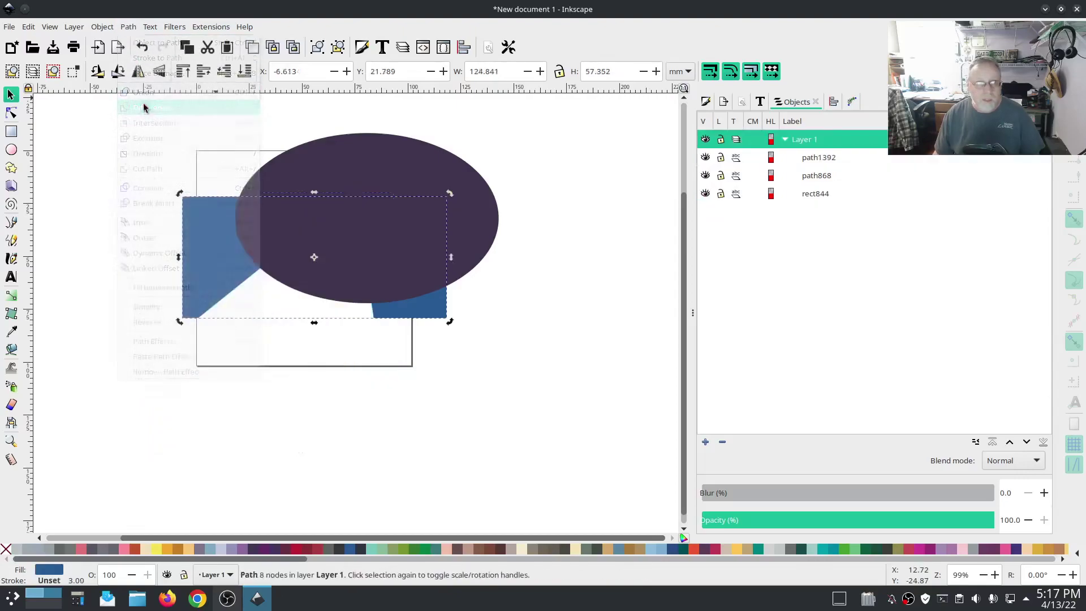
pyautogui.click(475, 227)
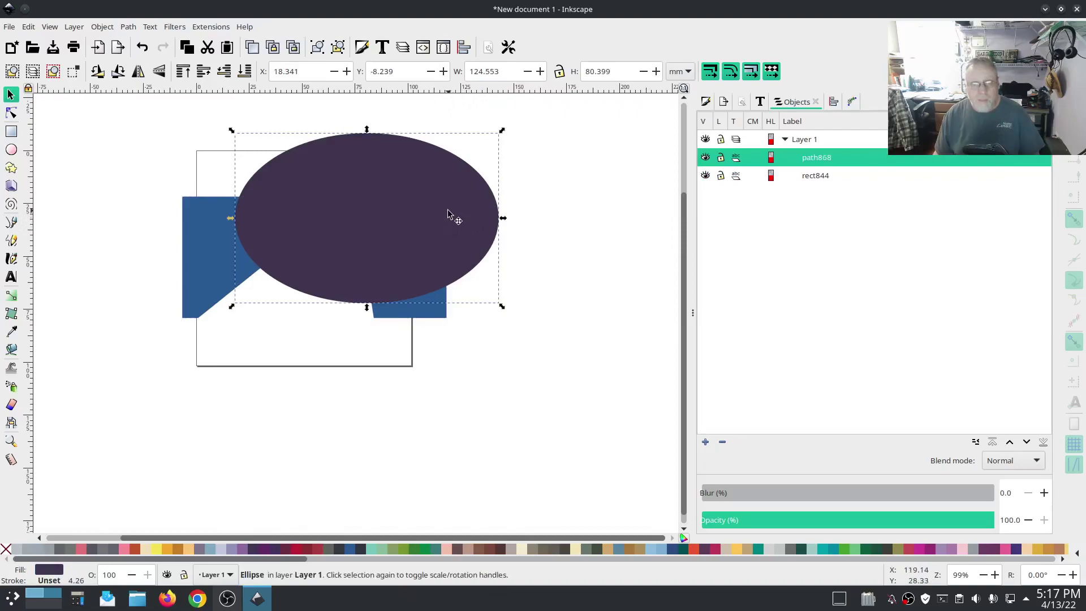
pyautogui.click(207, 258)
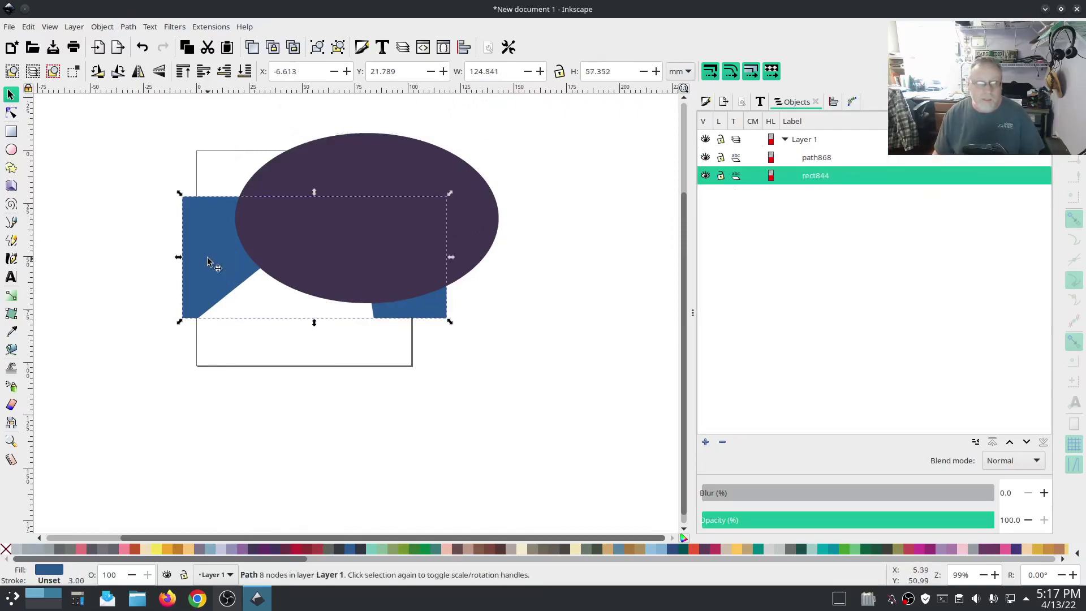
pyautogui.moveTo(207, 258); pyautogui.dragTo(196, 277)
pyautogui.hotkey('ctrl', 'z')
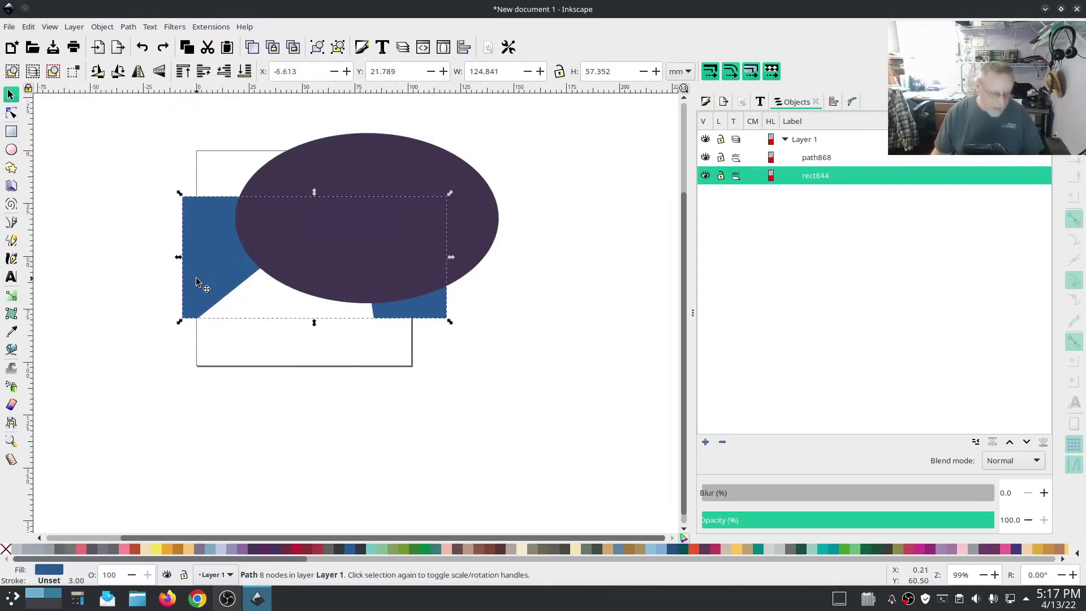
pyautogui.hotkey('ctrl', 'z')
pyautogui.hotkey('ctrl', 'z')
# Step: Delete the triangle, then shrink the ellipse and centre it inside the rectangle
pyautogui.click(256, 328)
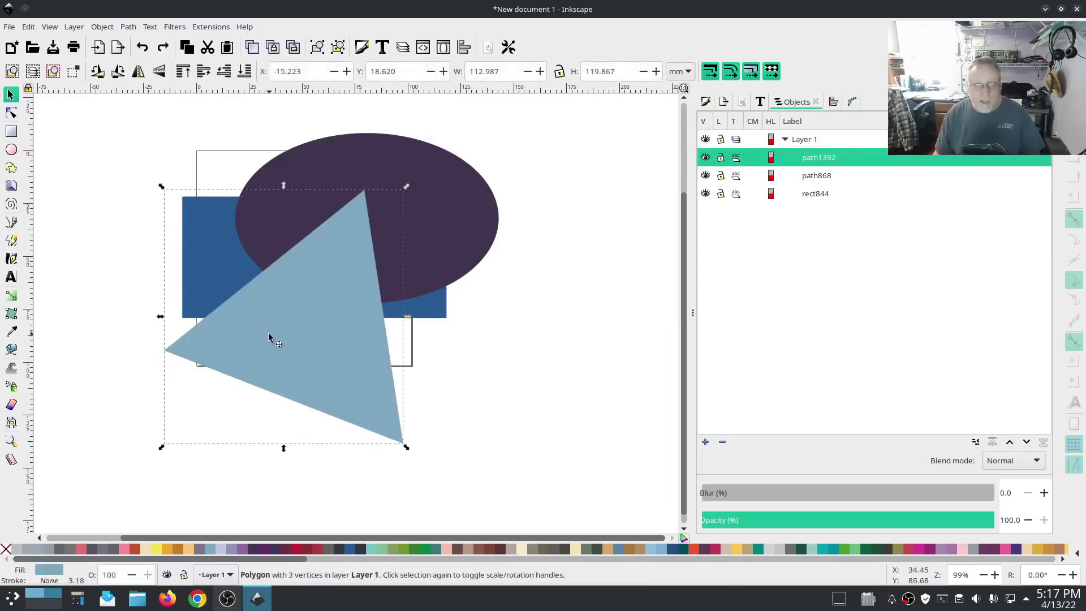
pyautogui.press('Delete')
pyautogui.moveTo(359, 227)
pyautogui.mouseDown()
pyautogui.moveTo(364, 273)
pyautogui.moveTo(367, 242)
pyautogui.mouseUp()
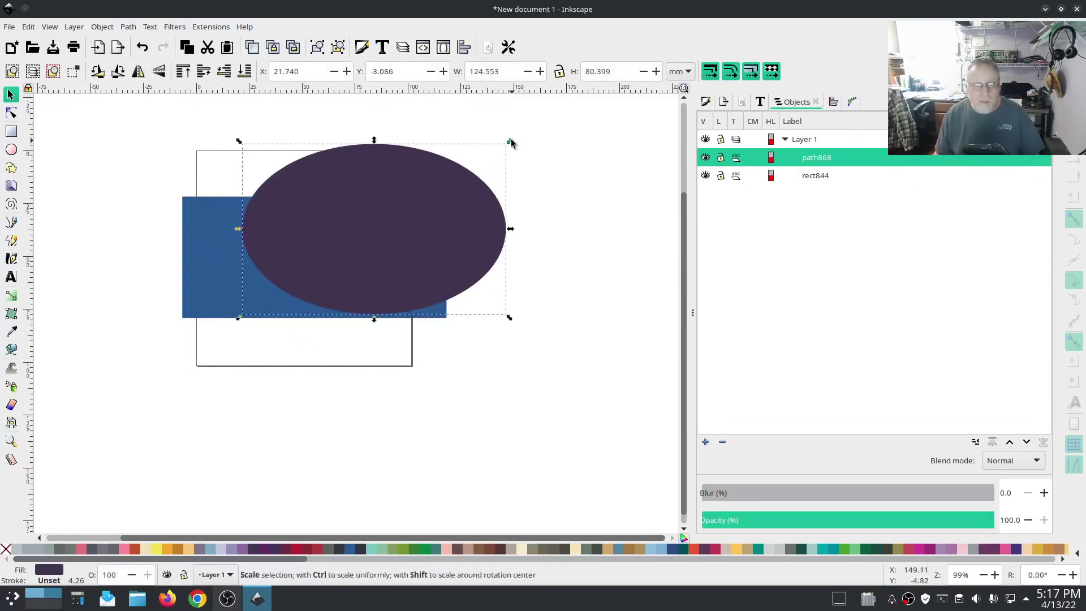
pyautogui.moveTo(507, 144); pyautogui.dragTo(458, 203)
pyautogui.moveTo(380, 284); pyautogui.dragTo(346, 281)
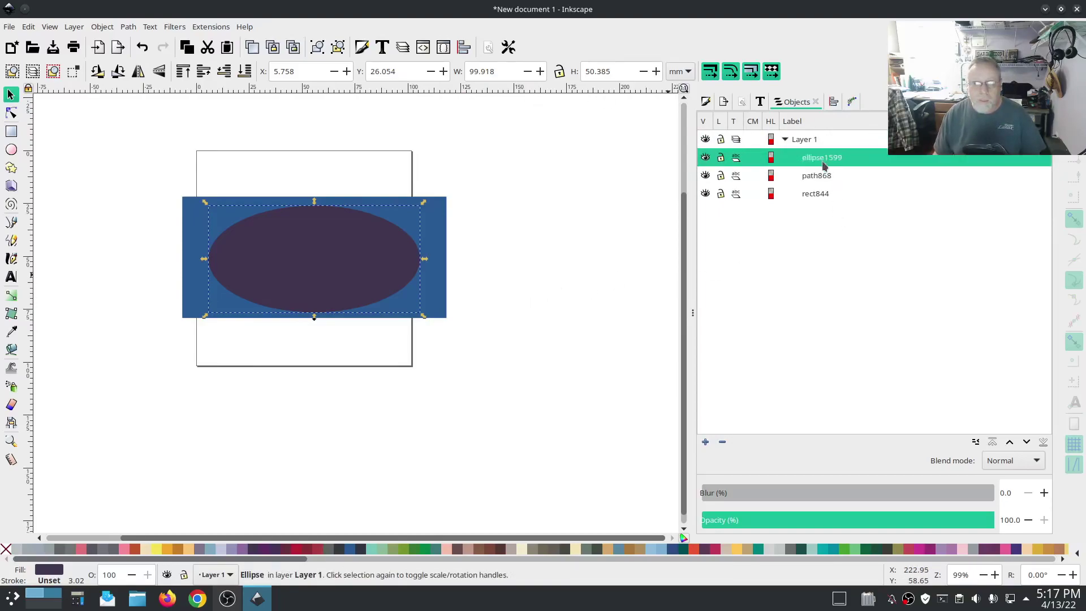
# Step: Subtract the ellipse from the blue rectangle with Path > Difference
pyautogui.keyDown('shift'); pyautogui.click(434, 223); pyautogui.keyUp('shift')
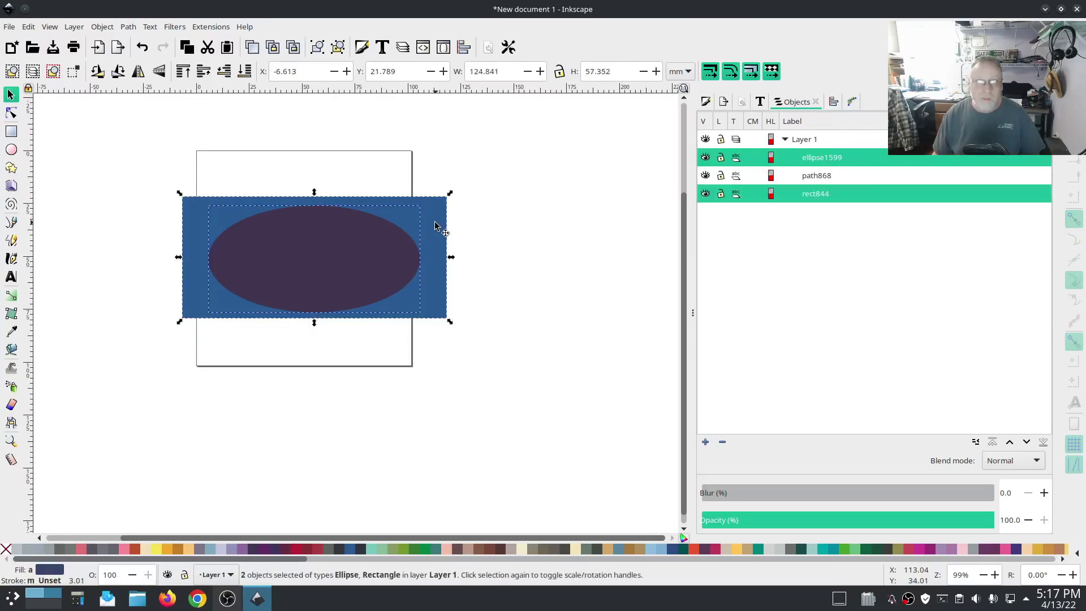
pyautogui.click(129, 26)
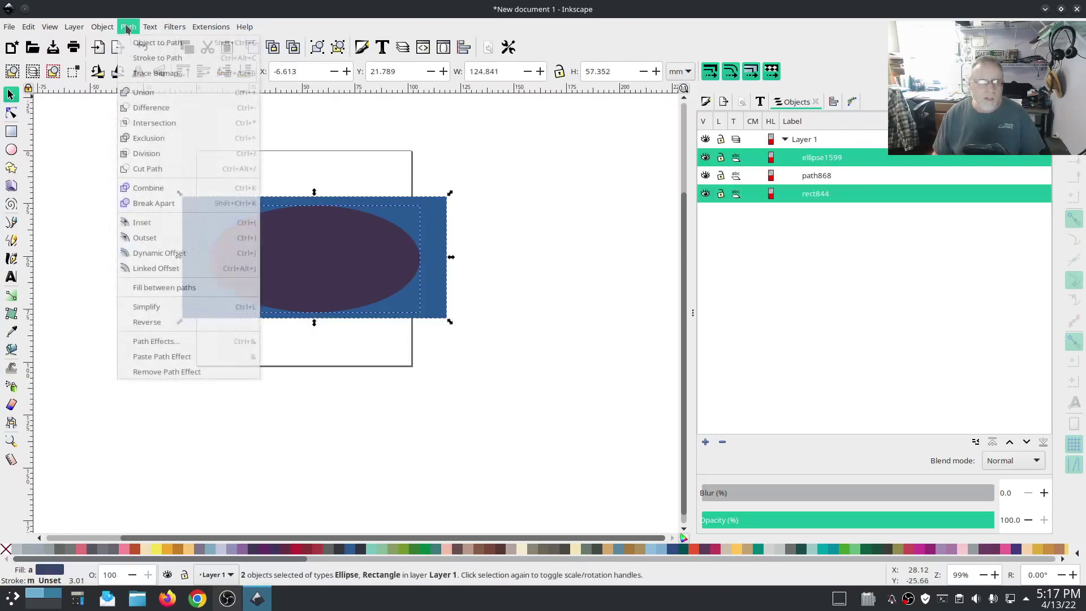
pyautogui.click(142, 112)
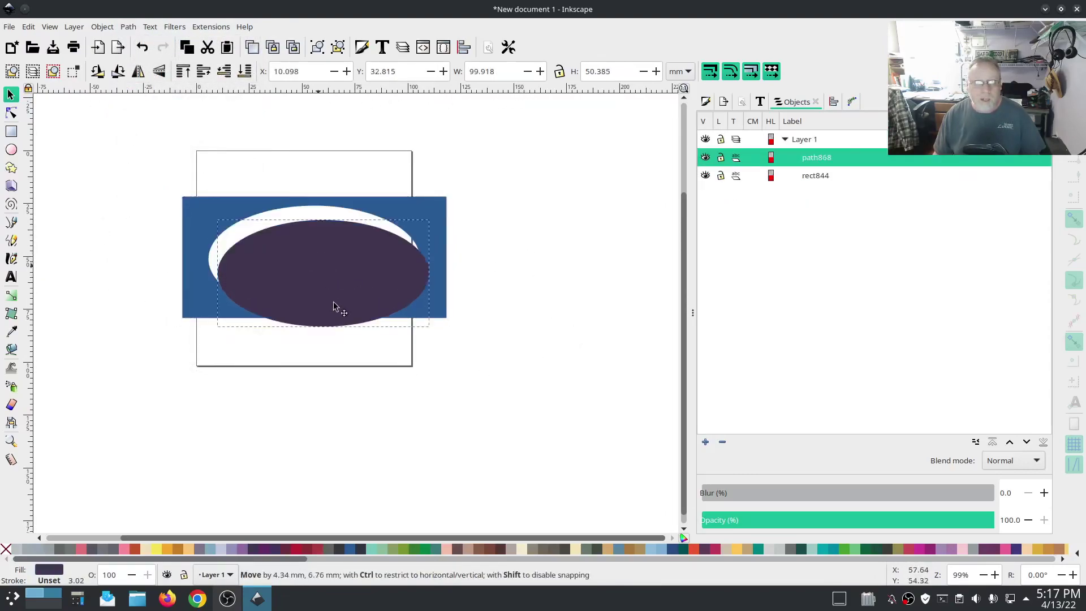
# Step: Draw a tall narrow ellipse and subtract a duplicate of it from the rectangle
pyautogui.moveTo(333, 306); pyautogui.dragTo(313, 251)
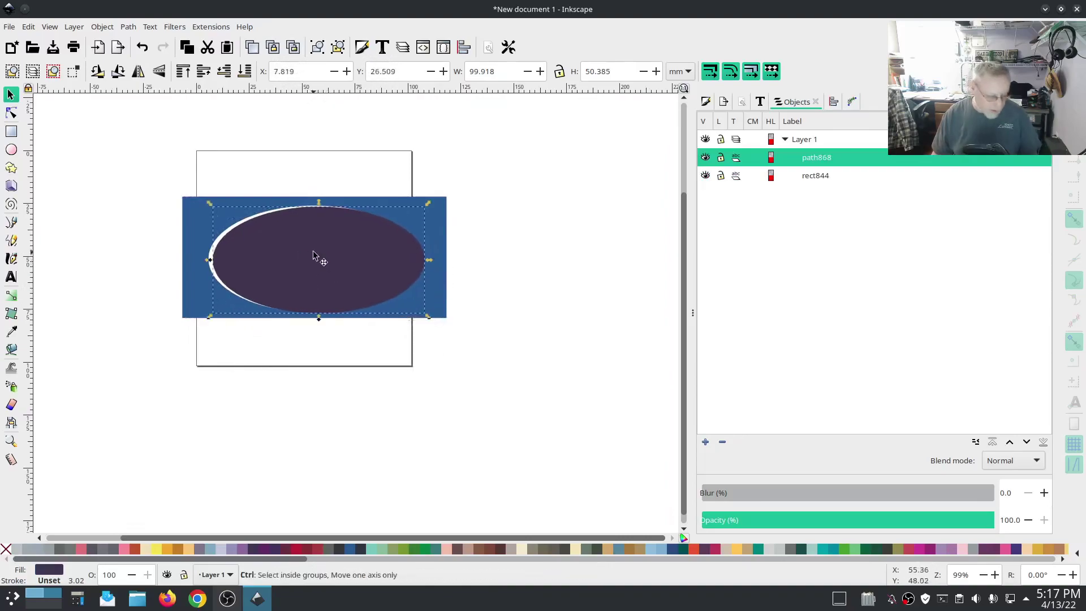
pyautogui.hotkey('ctrl', 'z')
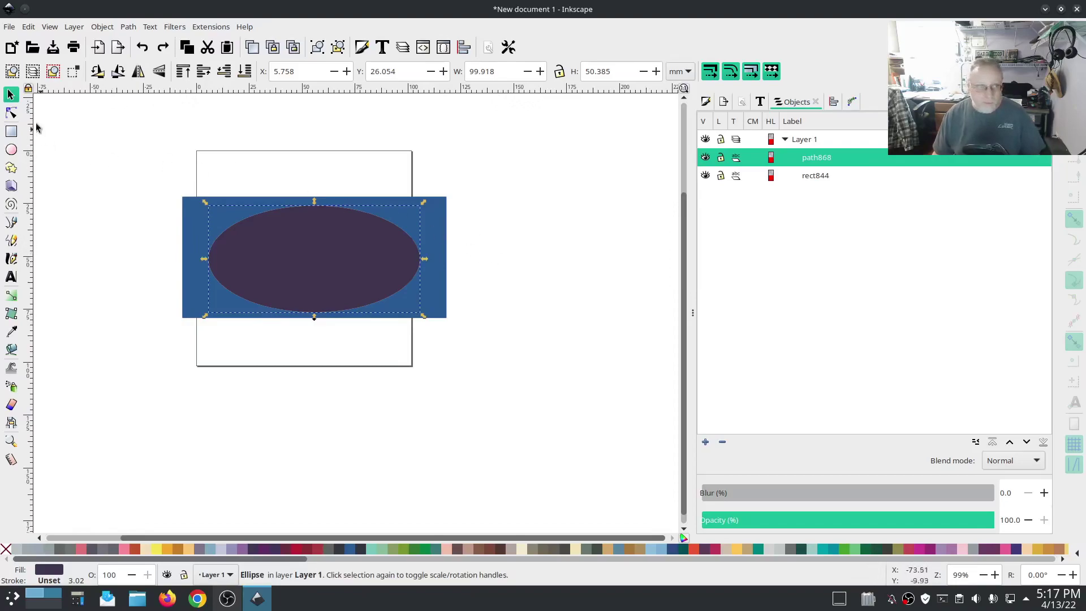
pyautogui.click(12, 149)
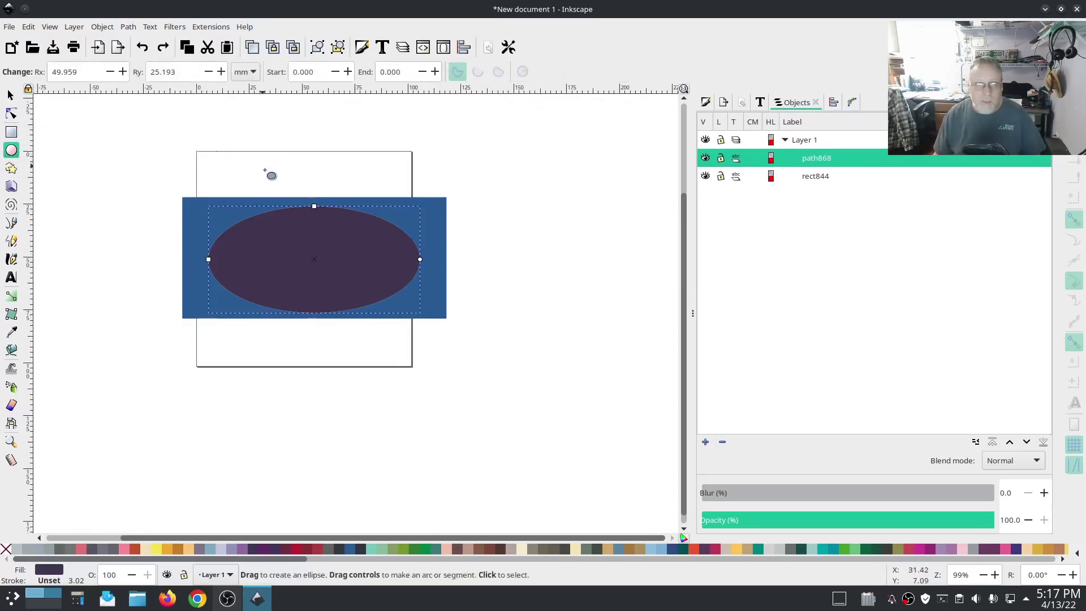
pyautogui.moveTo(260, 165); pyautogui.dragTo(332, 343)
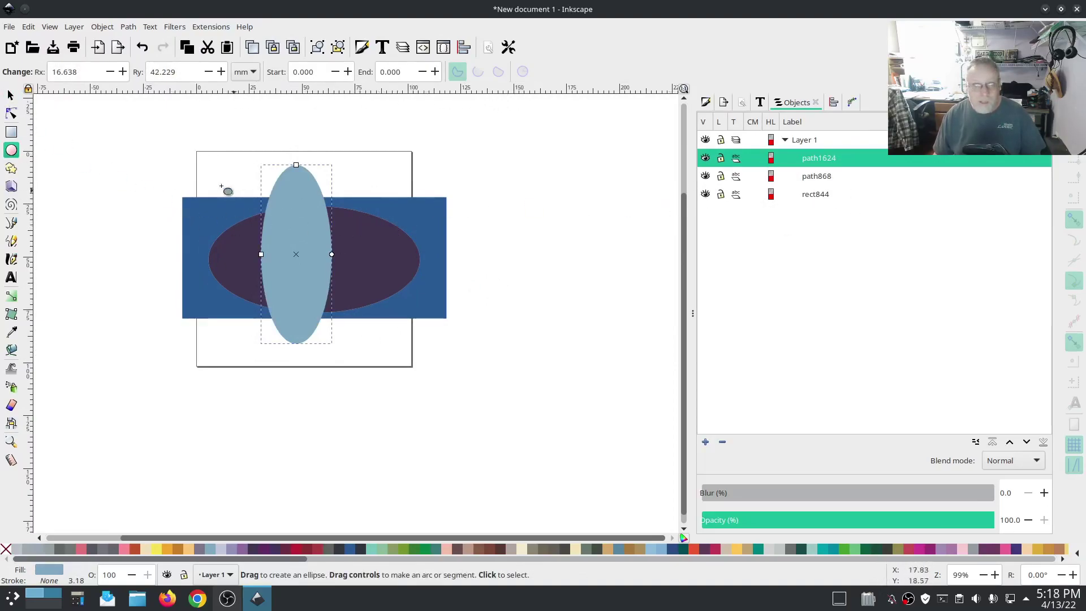
pyautogui.click(10, 95)
pyautogui.press('ctrl')
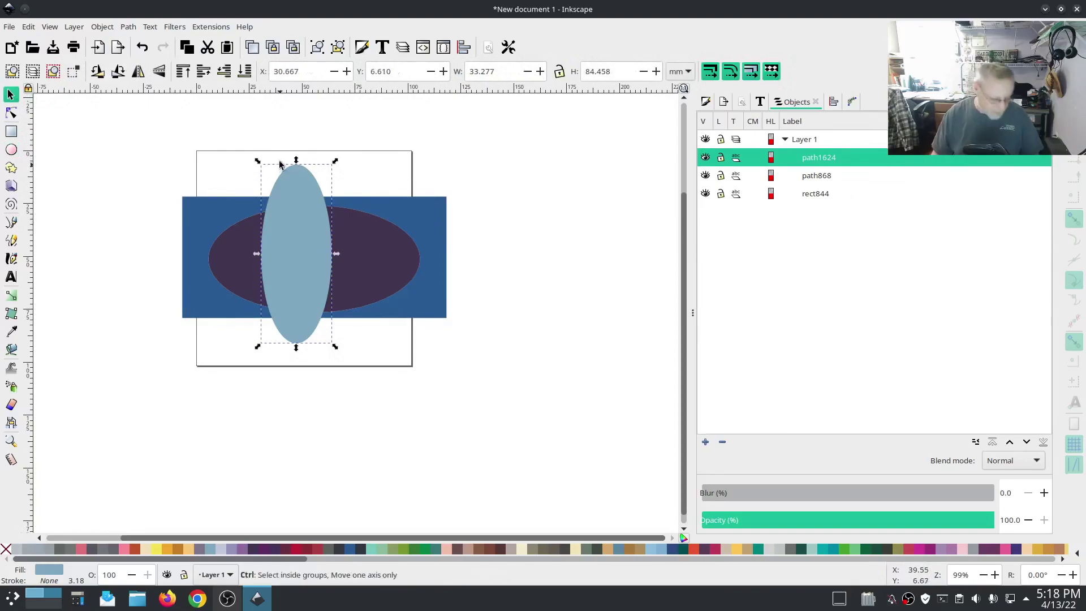
pyautogui.hotkey('ctrl', 'd')
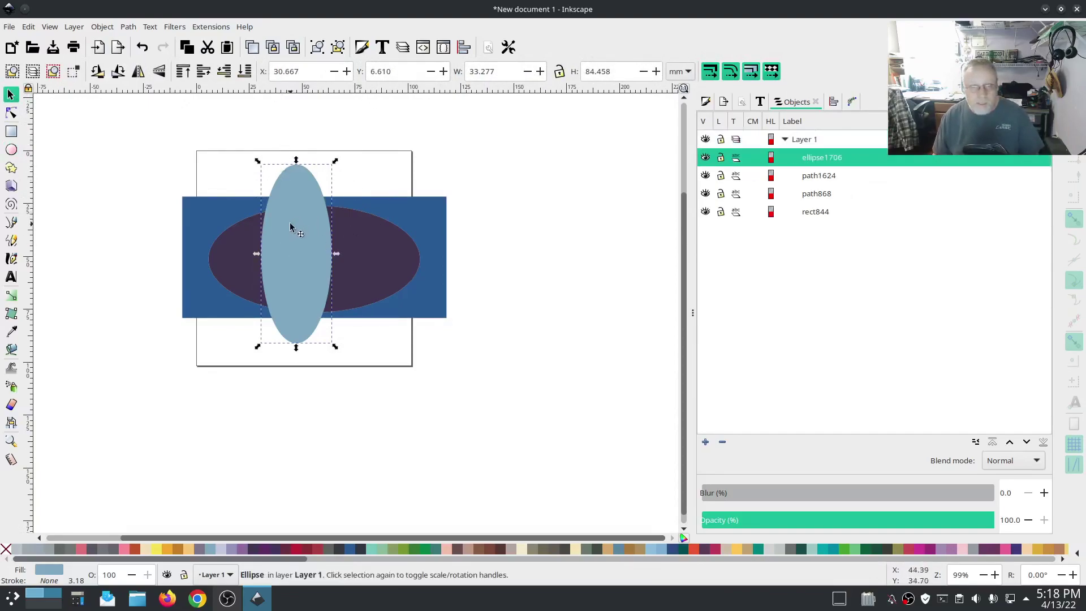
pyautogui.keyDown('shift'); pyautogui.click(428, 216); pyautogui.keyUp('shift')
pyautogui.click(127, 26)
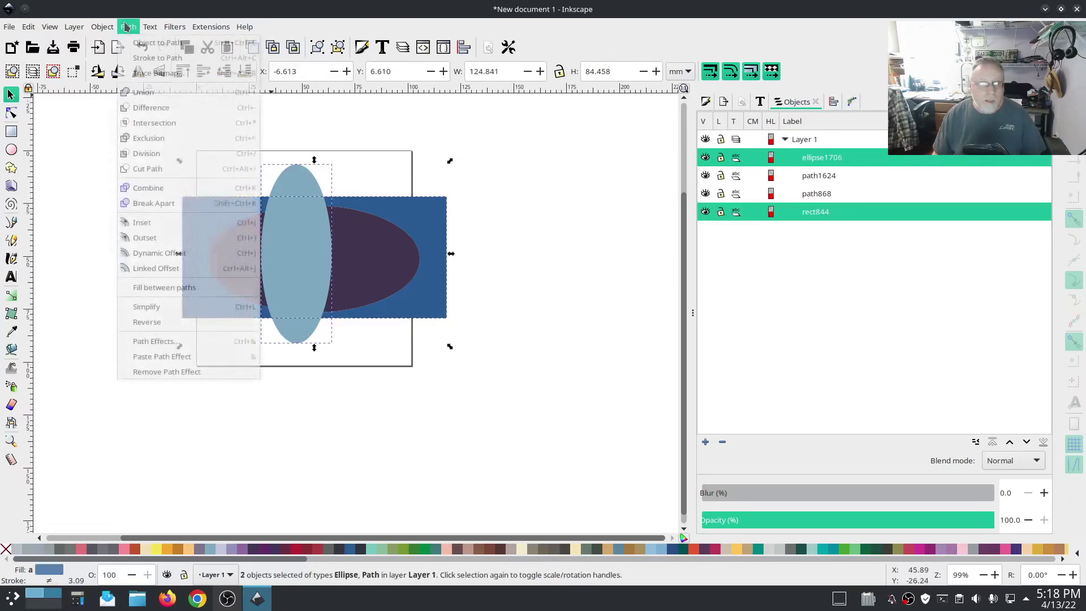
pyautogui.click(143, 108)
# Step: Subtract a copy of the light vertical ellipse from the dark ellipse
pyautogui.click(291, 253)
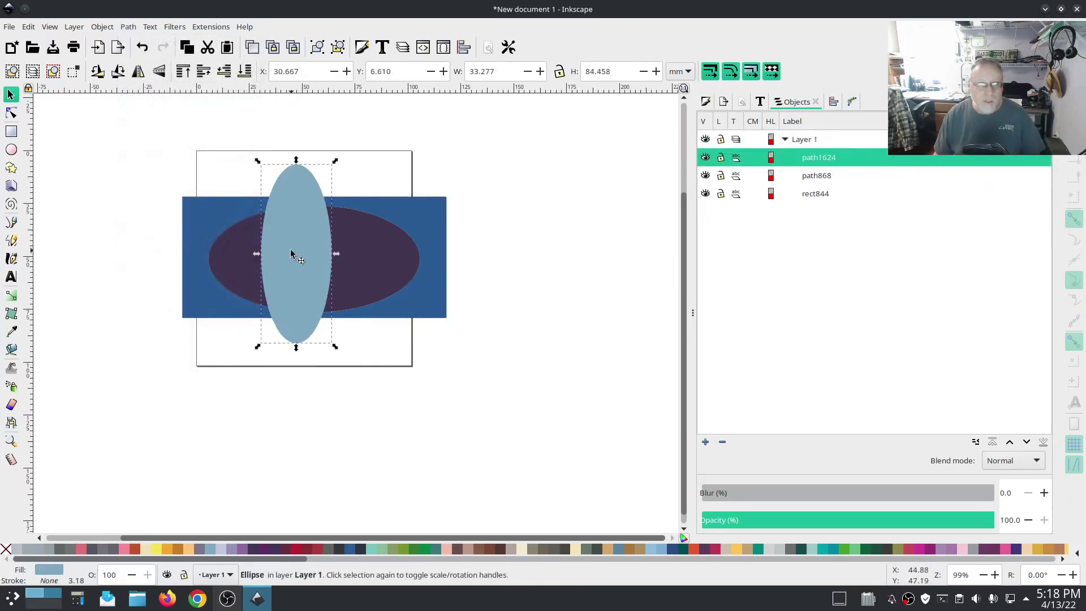
pyautogui.hotkey('ctrl', 'd')
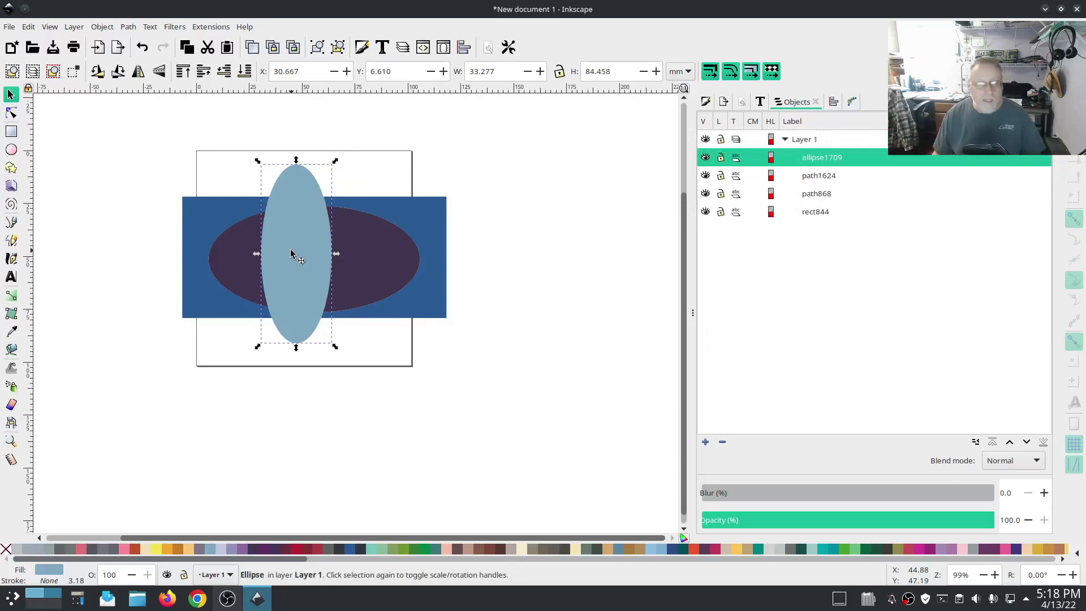
pyautogui.keyDown('shift'); pyautogui.click(375, 262); pyautogui.keyUp('shift')
pyautogui.click(129, 26)
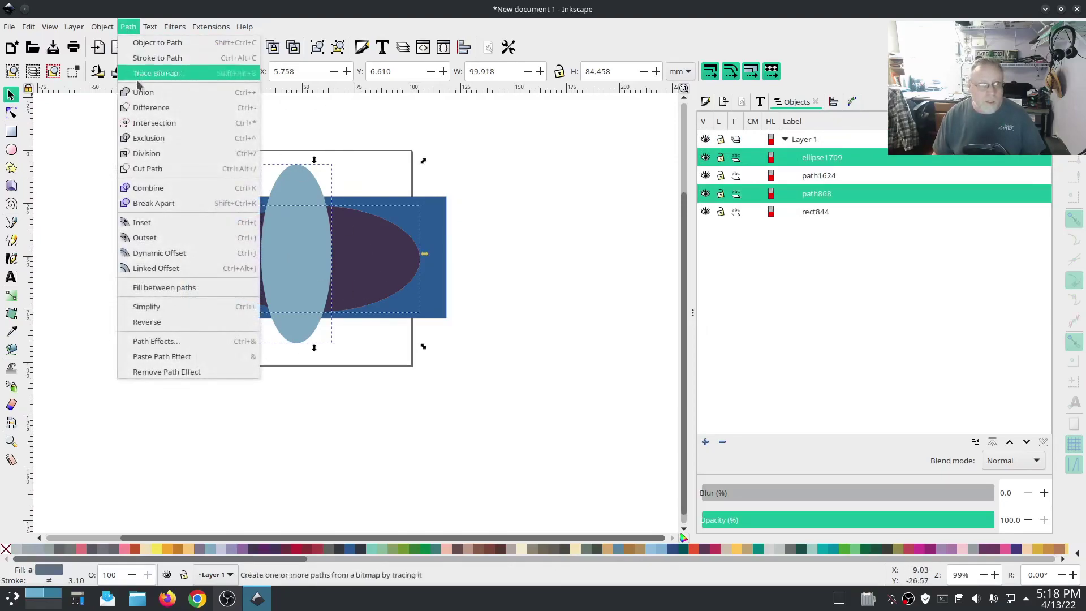
pyautogui.click(148, 107)
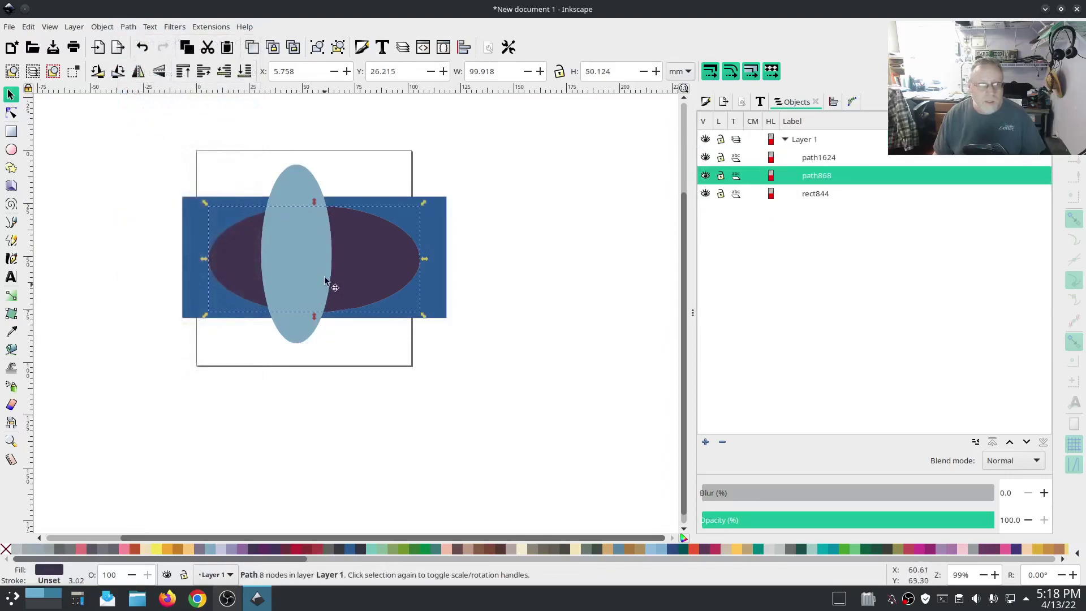
# Step: Remove the light vertical ellipse and both leftover dark ellipses from the page
pyautogui.click(300, 255)
pyautogui.moveTo(300, 256); pyautogui.dragTo(502, 388)
pyautogui.hotkey('ctrl', 'z')
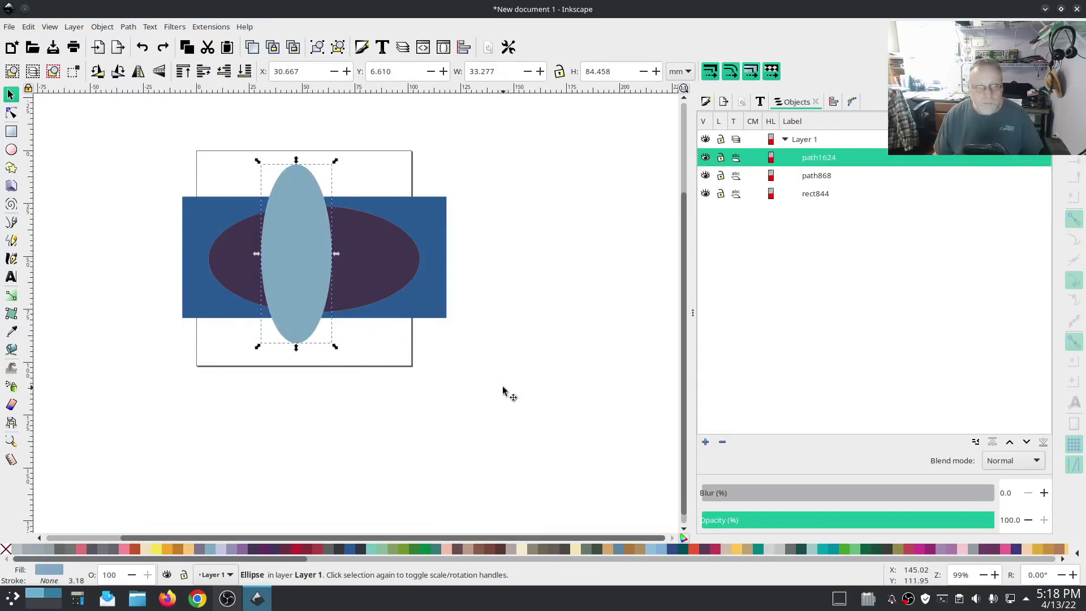
pyautogui.hotkey('ctrl', 'z')
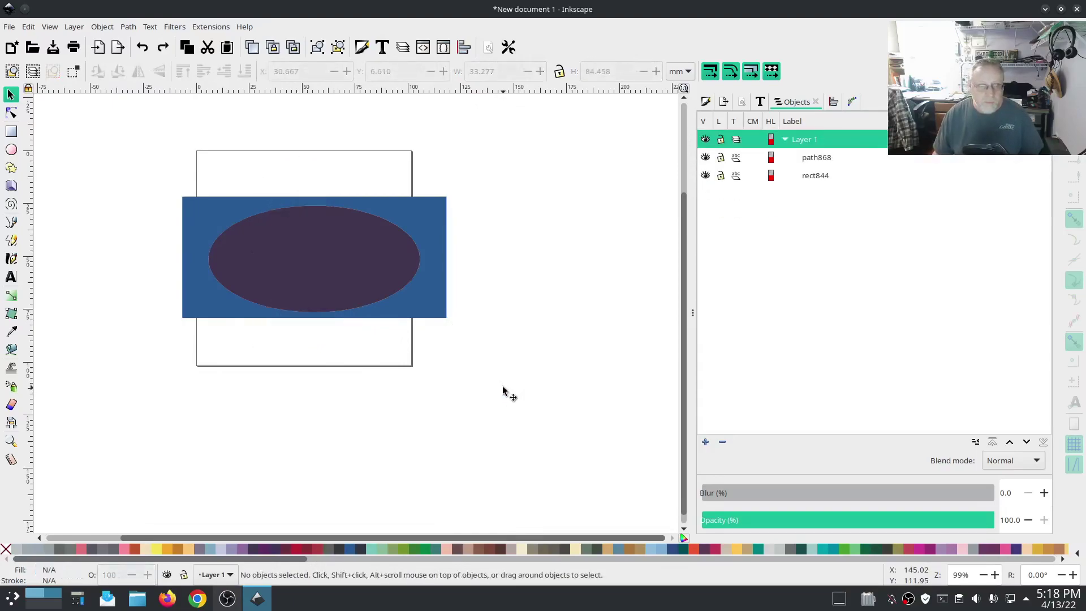
pyautogui.moveTo(332, 269); pyautogui.dragTo(338, 354)
pyautogui.press('Delete')
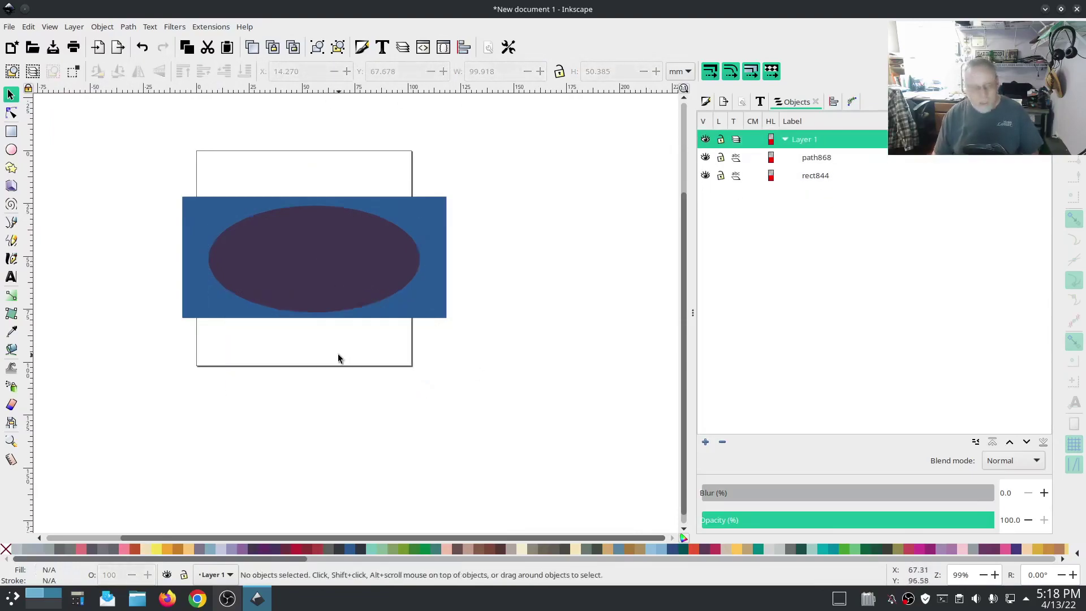
pyautogui.moveTo(283, 356); pyautogui.dragTo(316, 447)
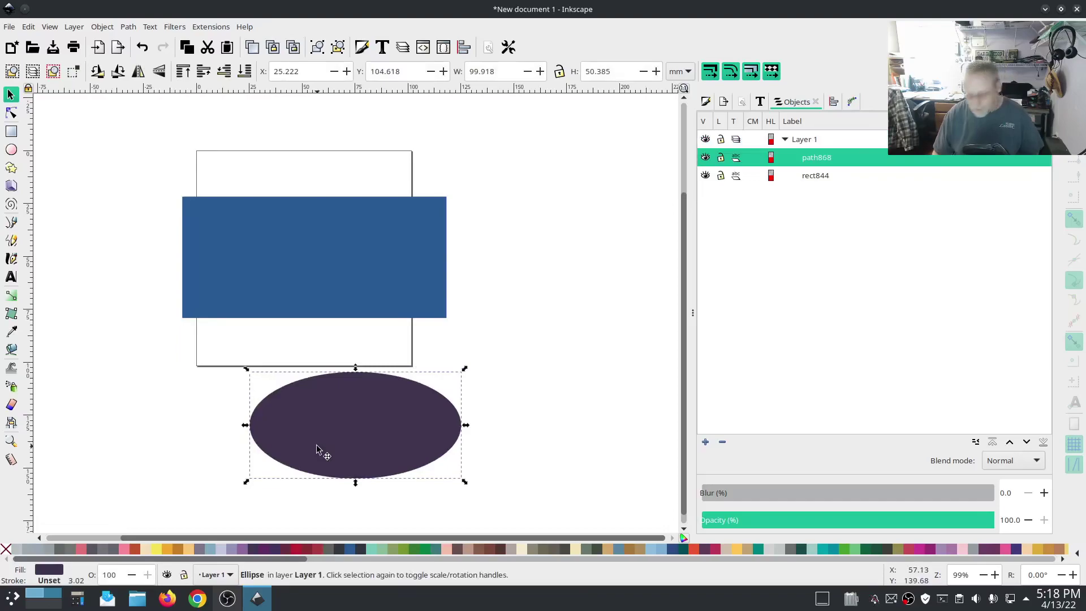
pyautogui.press('Delete')
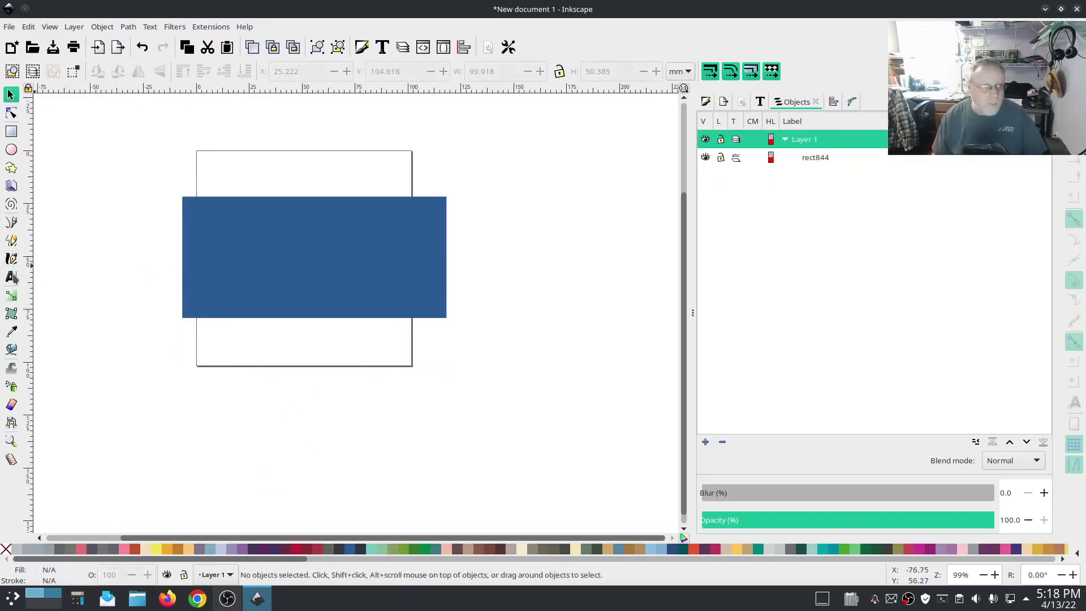
# Step: Add the text 'Linux' in Bold at 100 pt and move it to the rectangle's centre
pyautogui.click(12, 277)
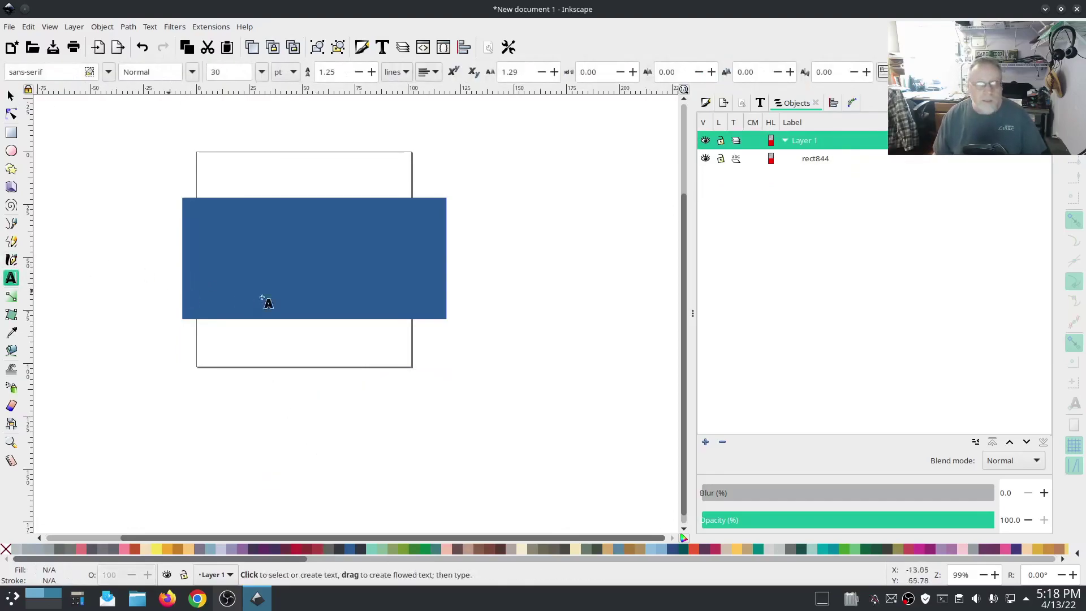
pyautogui.click(194, 215)
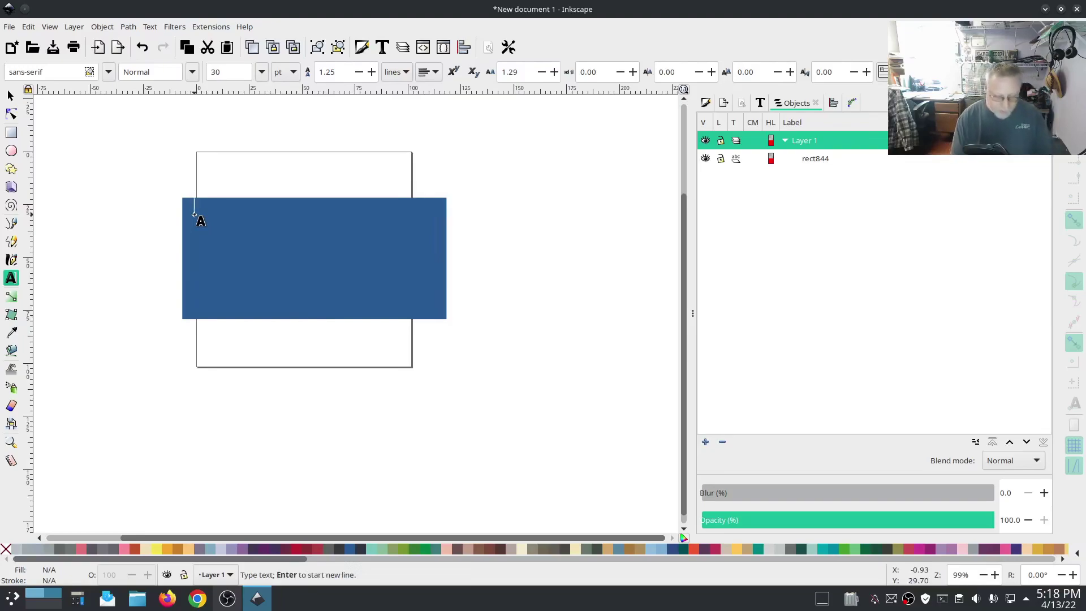
pyautogui.write('Linux')
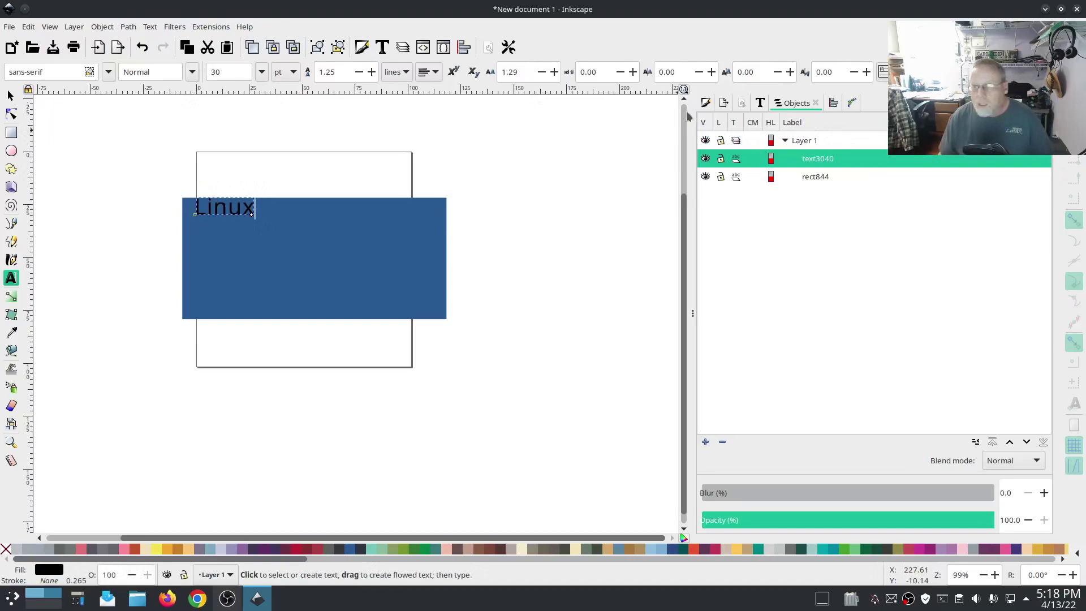
pyautogui.click(759, 103)
pyautogui.click(917, 197)
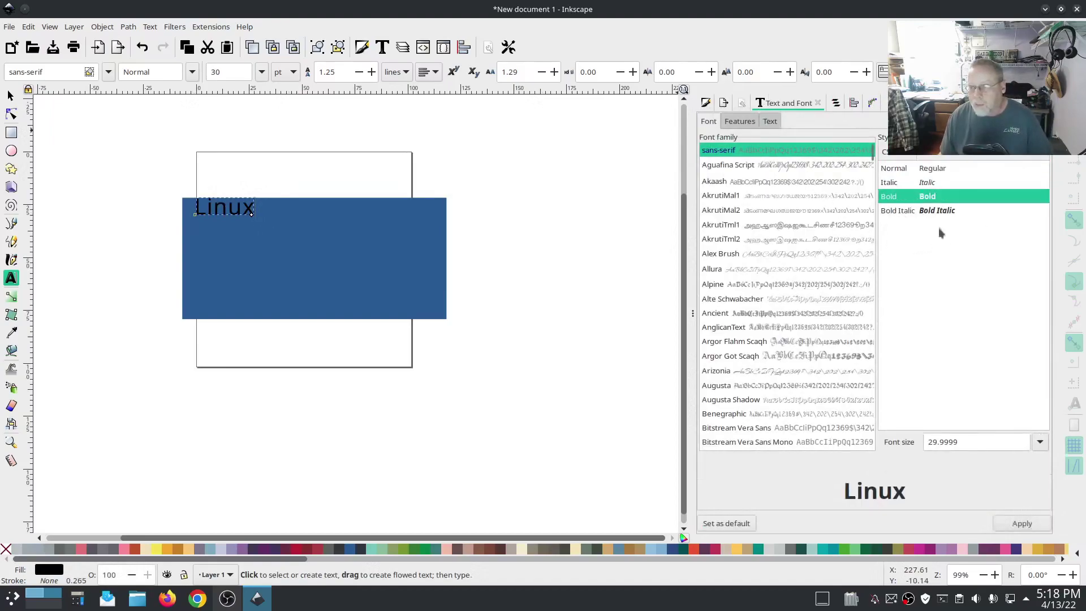
pyautogui.moveTo(963, 442); pyautogui.dragTo(915, 443)
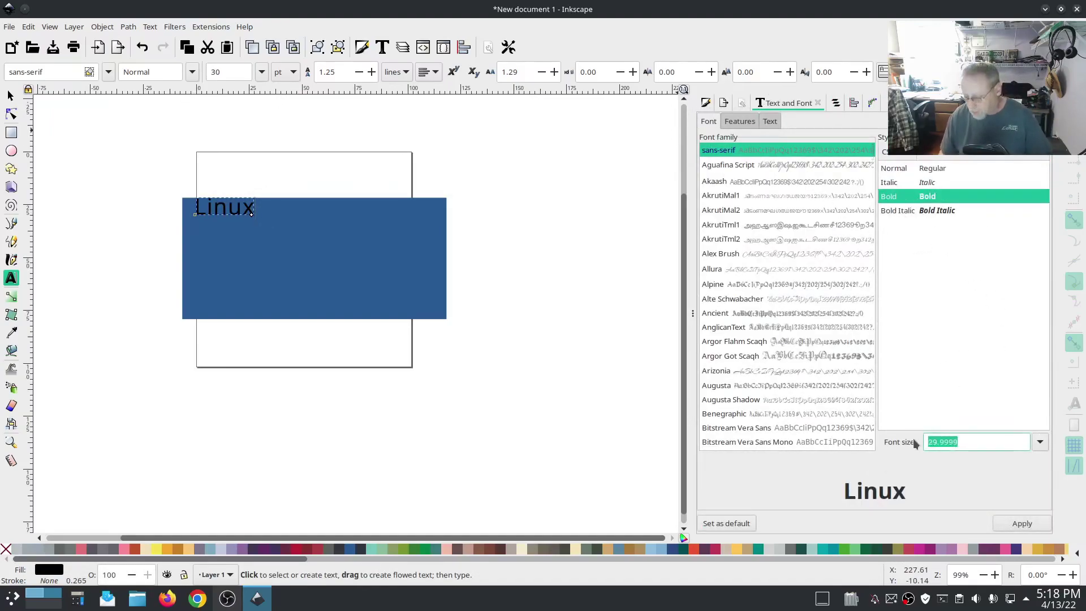
pyautogui.write('100')
pyautogui.click(1021, 523)
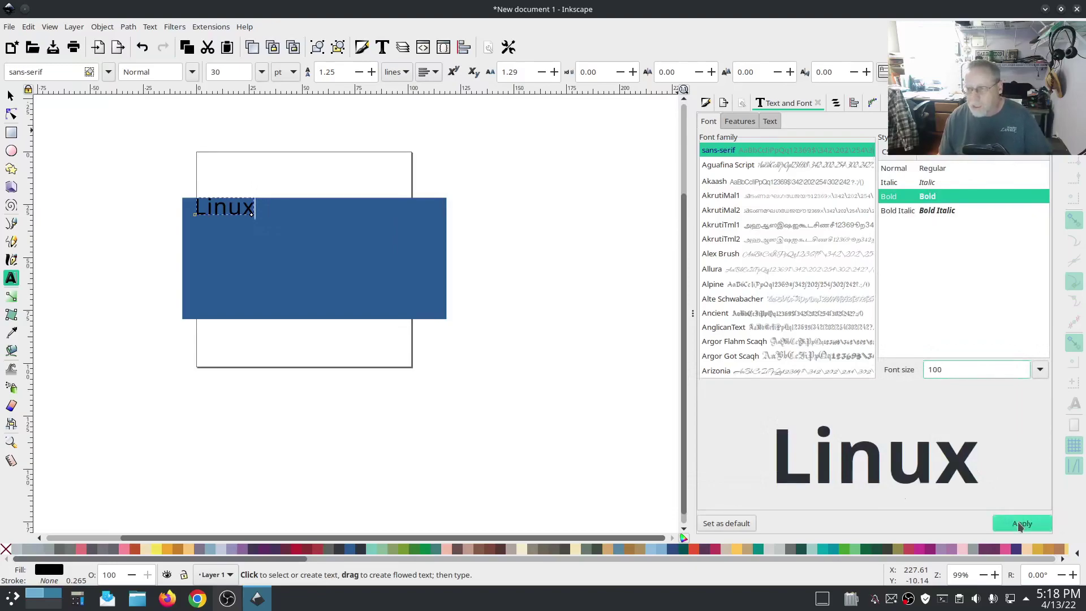
pyautogui.click(10, 95)
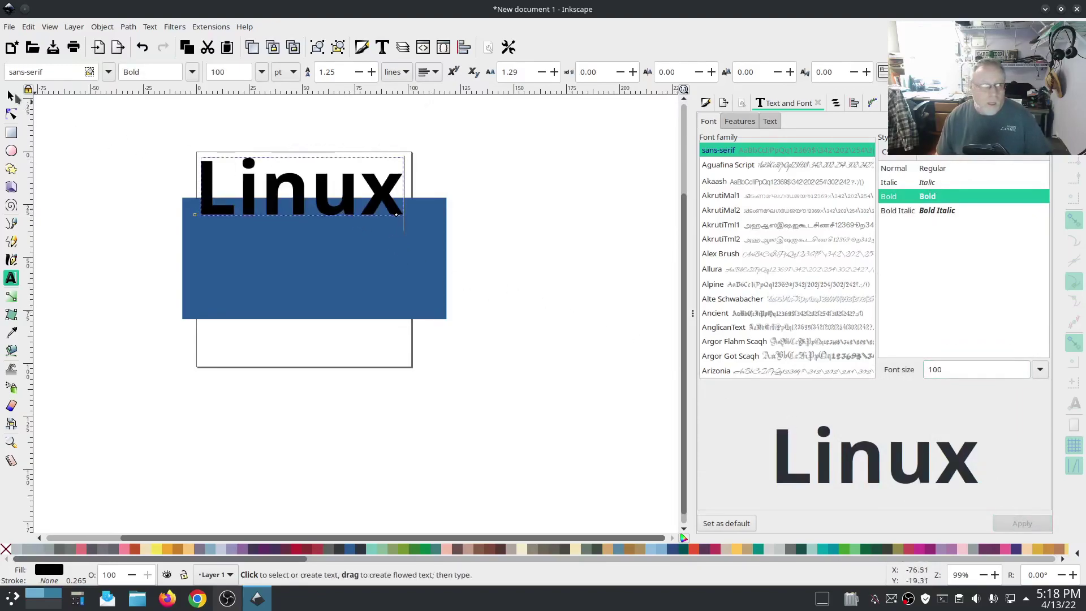
pyautogui.moveTo(331, 214); pyautogui.dragTo(337, 269)
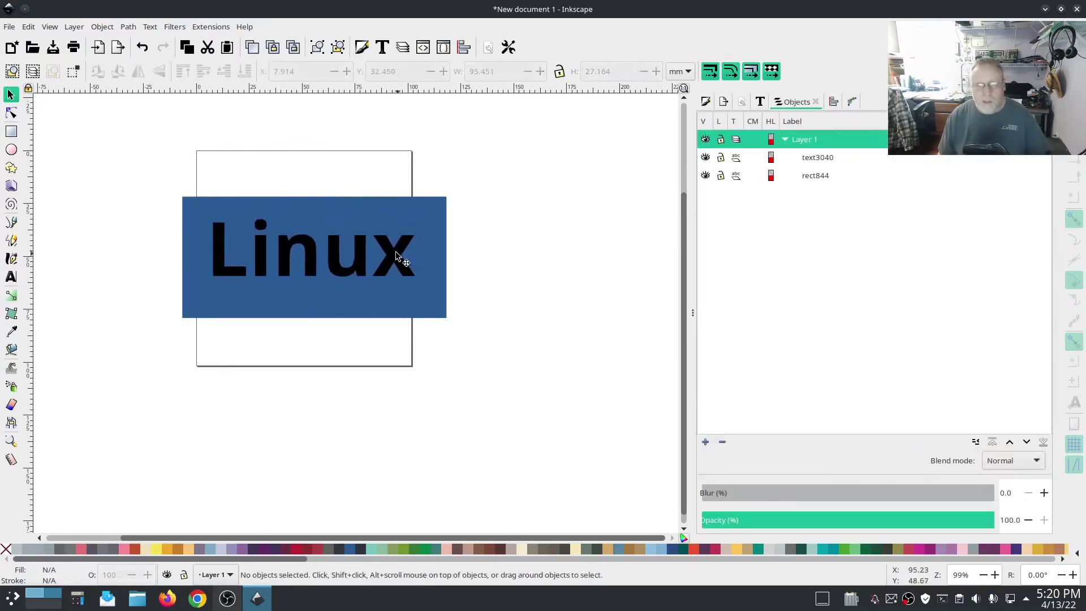
pyautogui.click(395, 255)
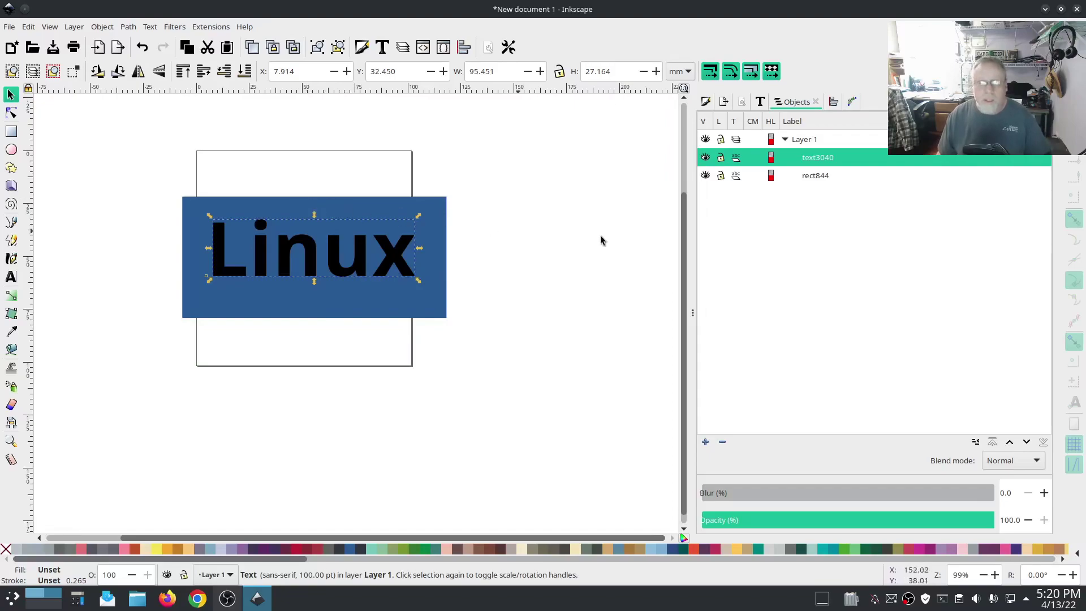
pyautogui.keyDown('shift'); pyautogui.click(419, 311); pyautogui.keyUp('shift')
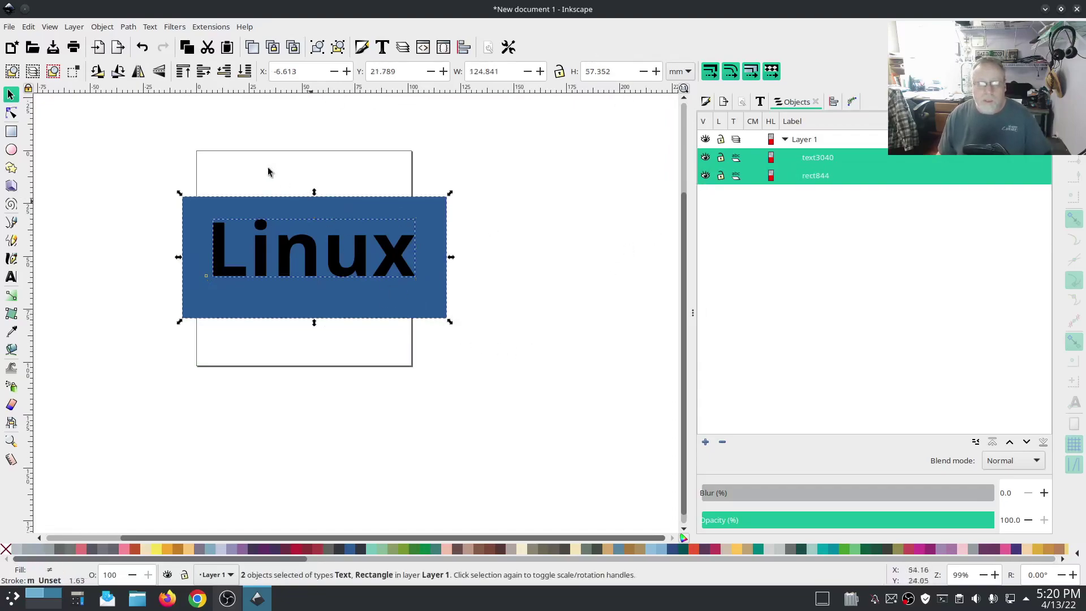
pyautogui.click(129, 26)
pyautogui.click(149, 107)
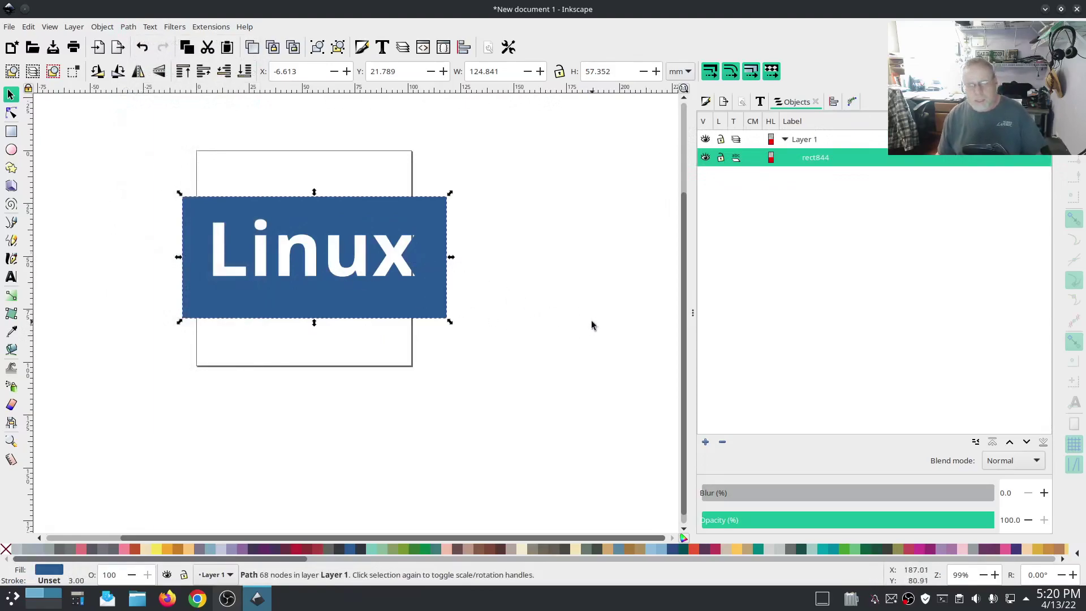
pyautogui.hotkey('ctrl', 'z')
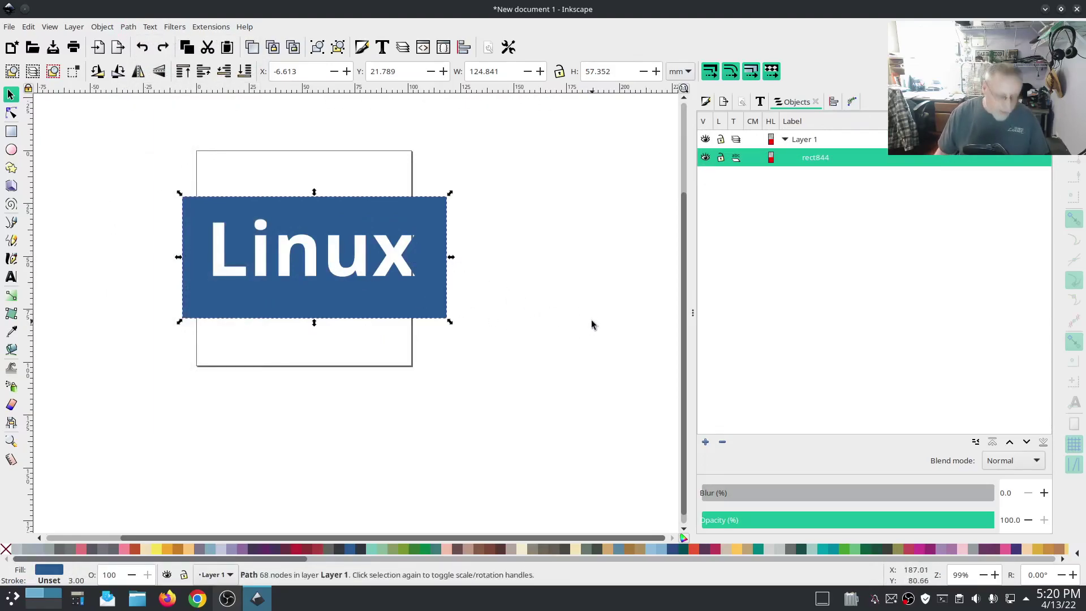
pyautogui.hotkey('ctrl', 'z')
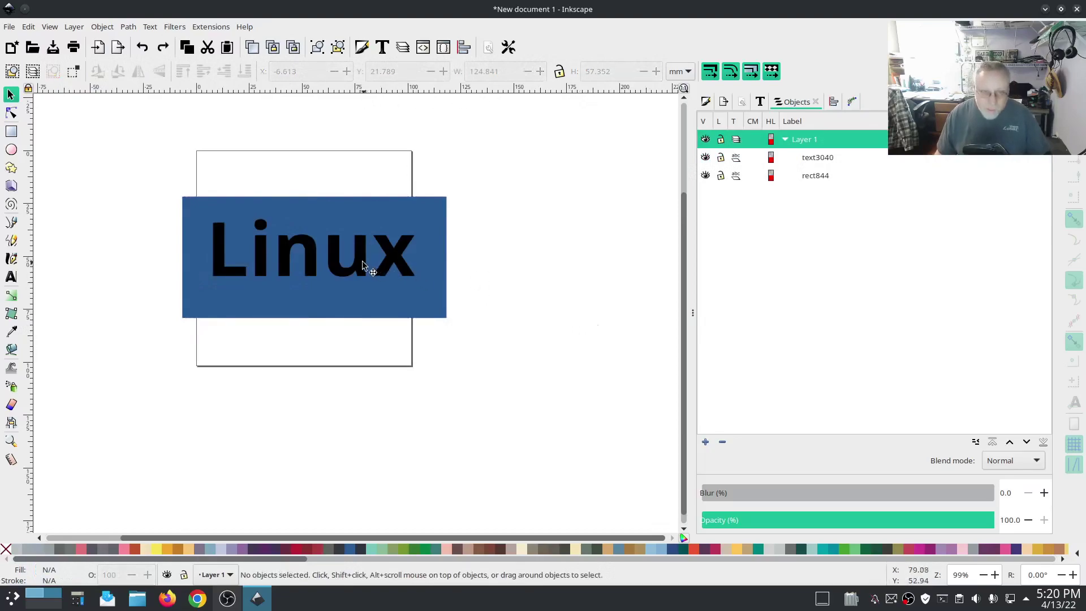
pyautogui.click(363, 265)
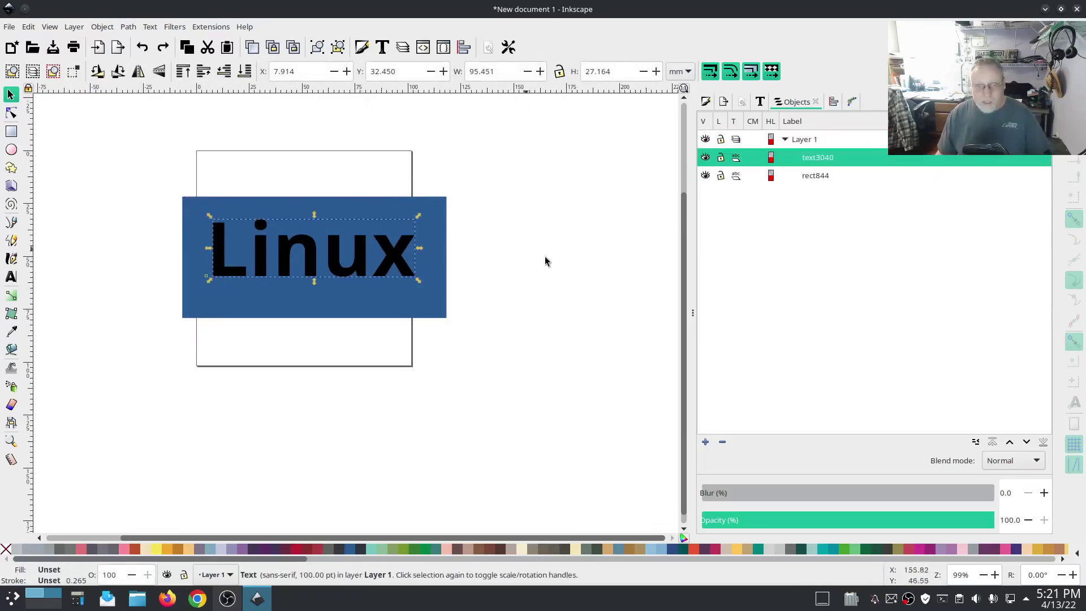
# Step: Convert the Linux text into paths with Path > Object to Path
pyautogui.click(127, 26)
pyautogui.click(176, 344)
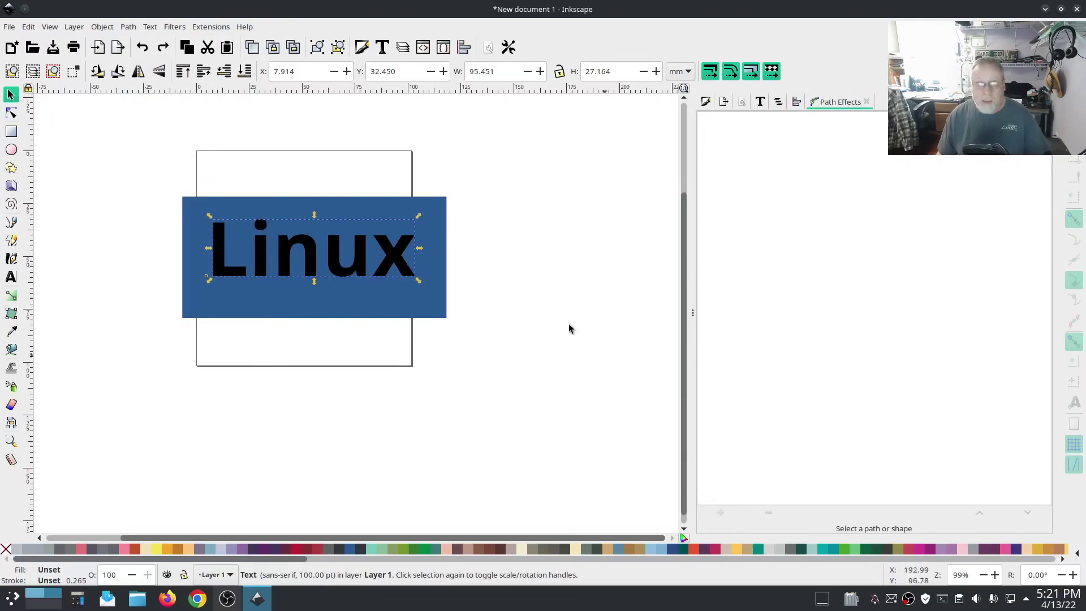
pyautogui.click(128, 26)
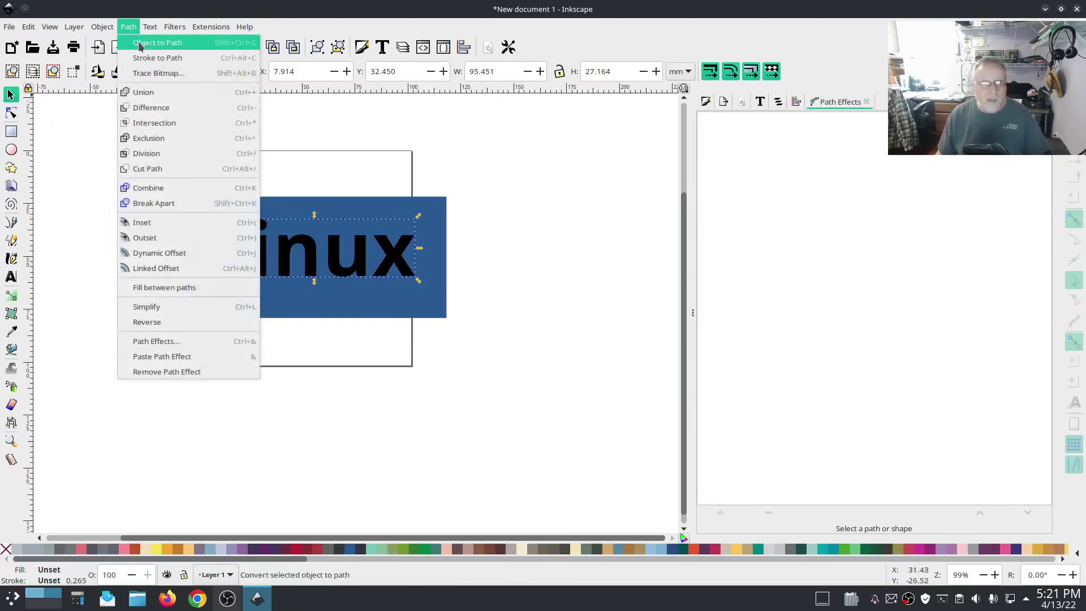
pyautogui.click(140, 45)
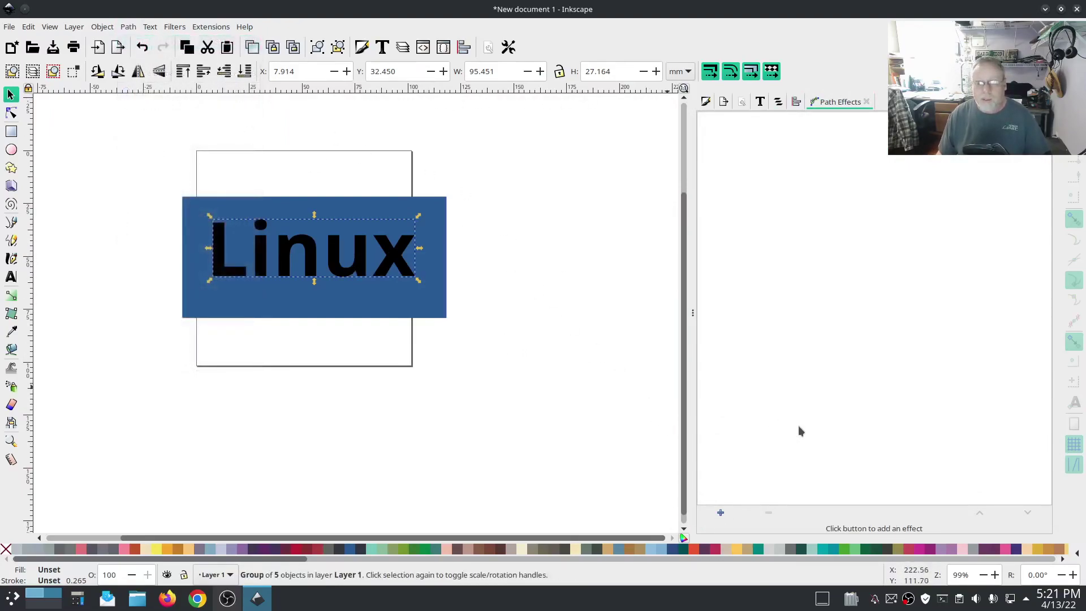
# Step: Add an Offset path effect of 1.3 mm to thicken the Linux letters
pyautogui.click(719, 512)
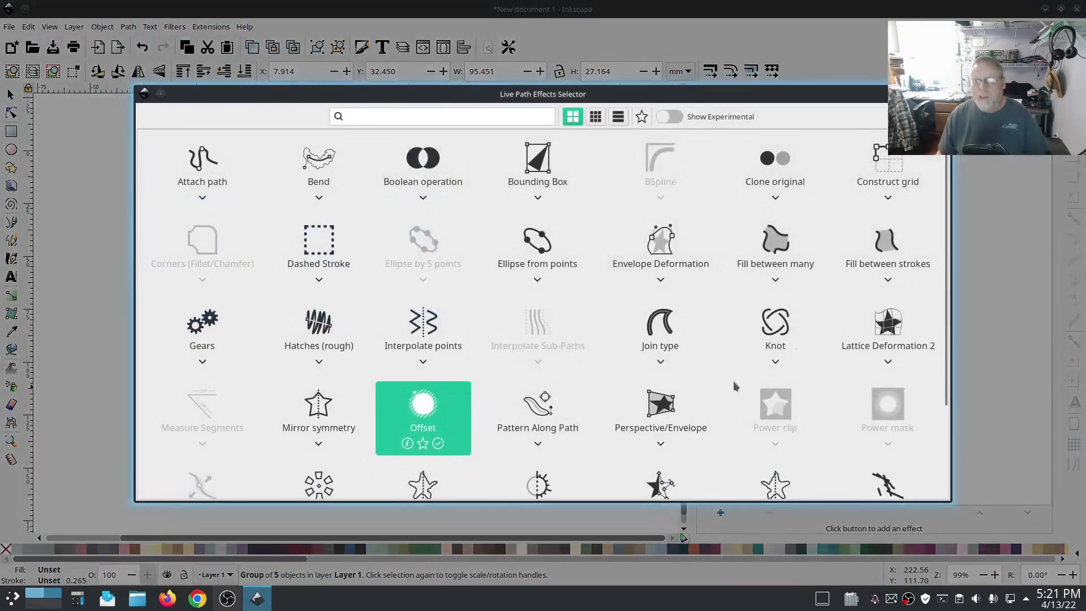
pyautogui.click(419, 418)
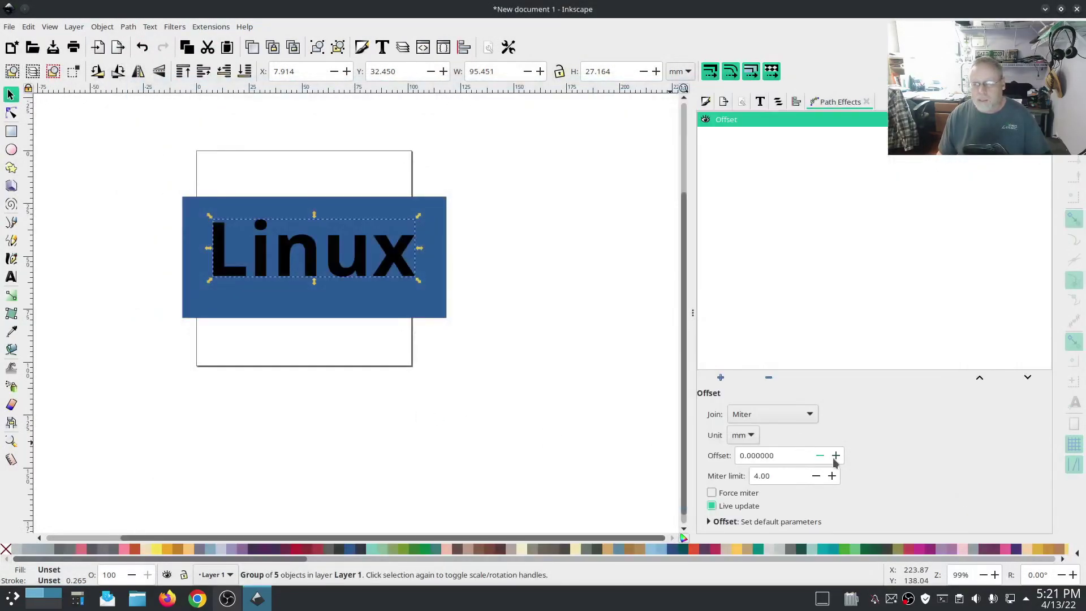
pyautogui.click(835, 457)
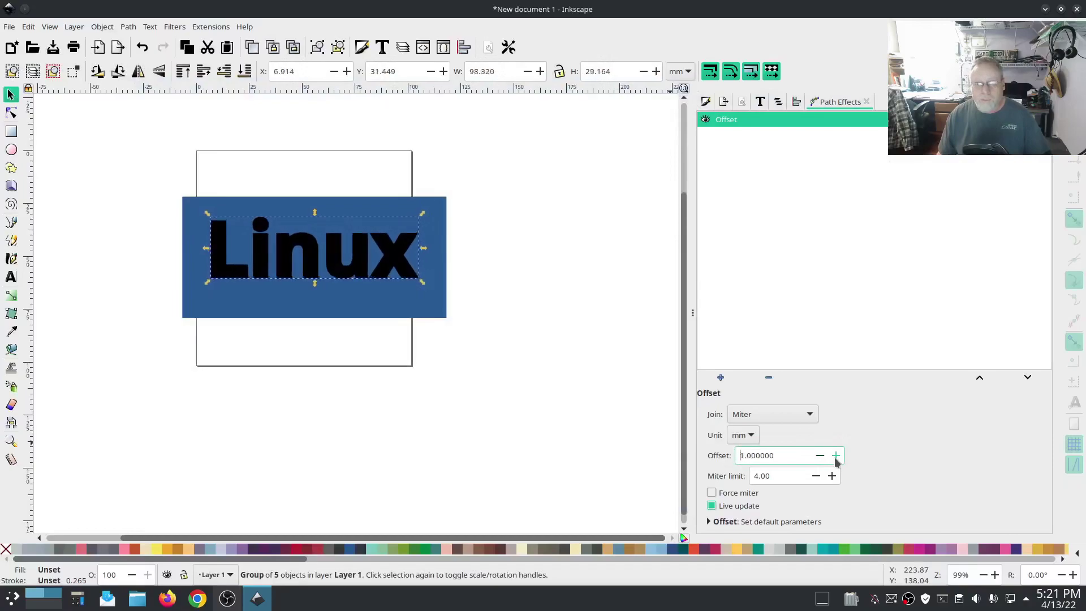
# Step: Reselect the Linux letters group and nudge it slightly down
pyautogui.click(503, 278)
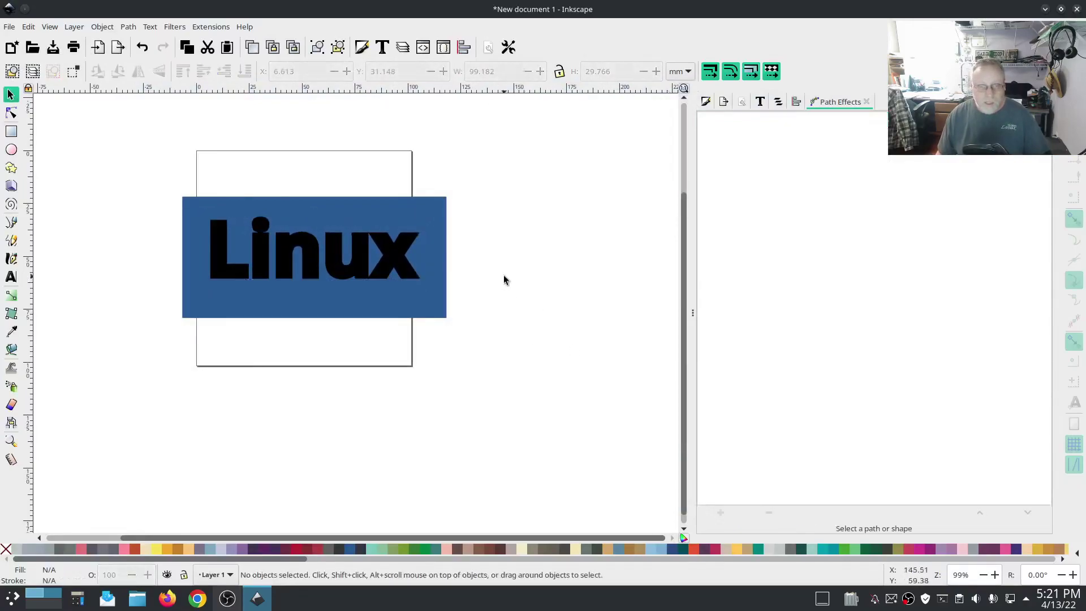
pyautogui.click(390, 267)
pyautogui.moveTo(395, 259); pyautogui.dragTo(395, 266)
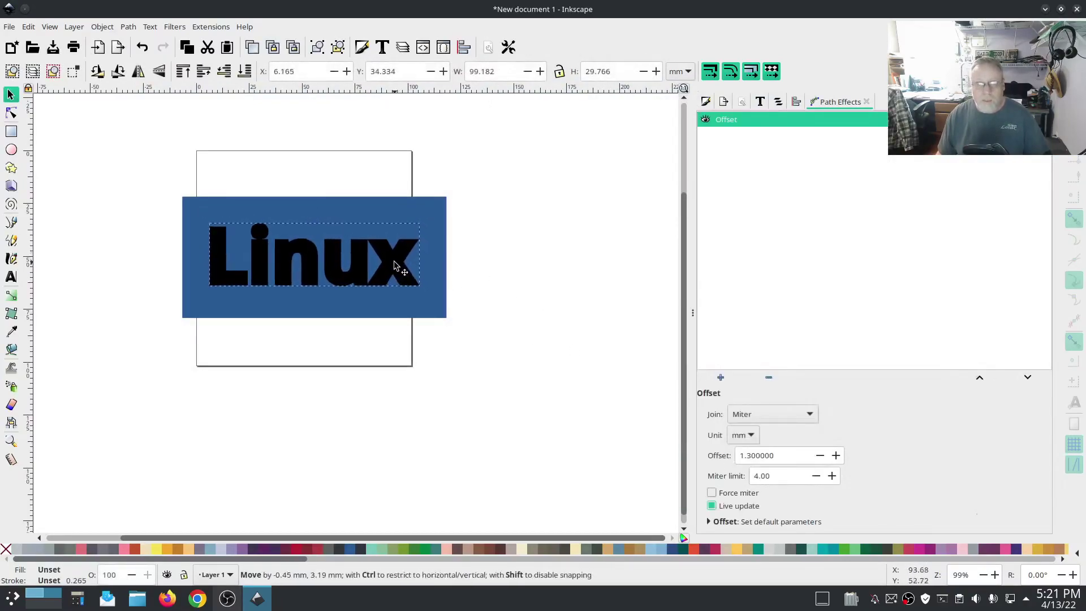
pyautogui.click(778, 103)
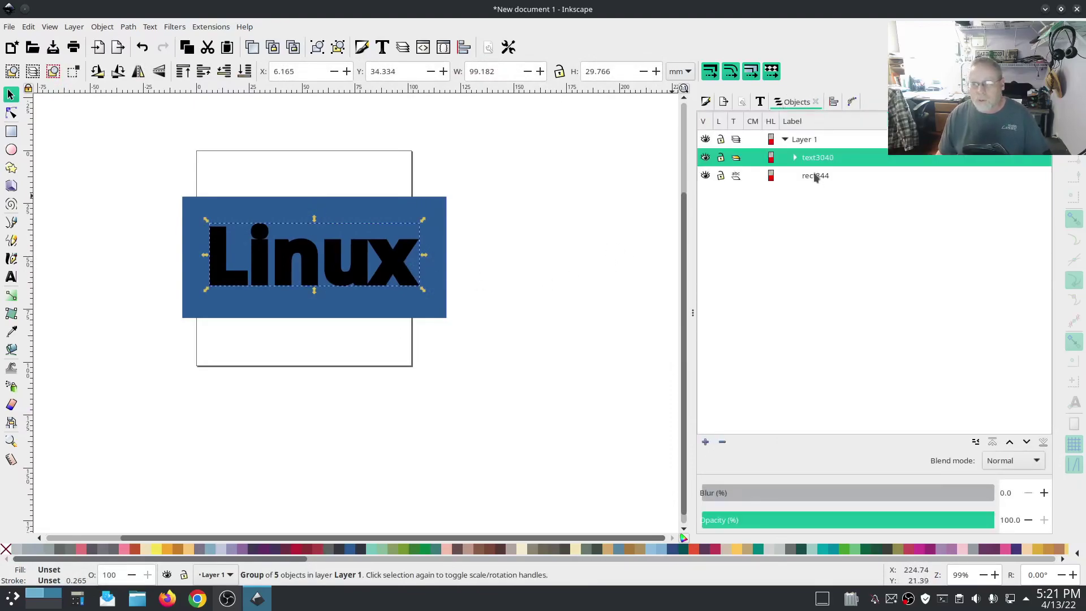
# Step: Try cutting the text out of the blue rectangle with Difference, then clear the selection
pyautogui.keyDown('shift'); pyautogui.click(382, 309); pyautogui.keyUp('shift')
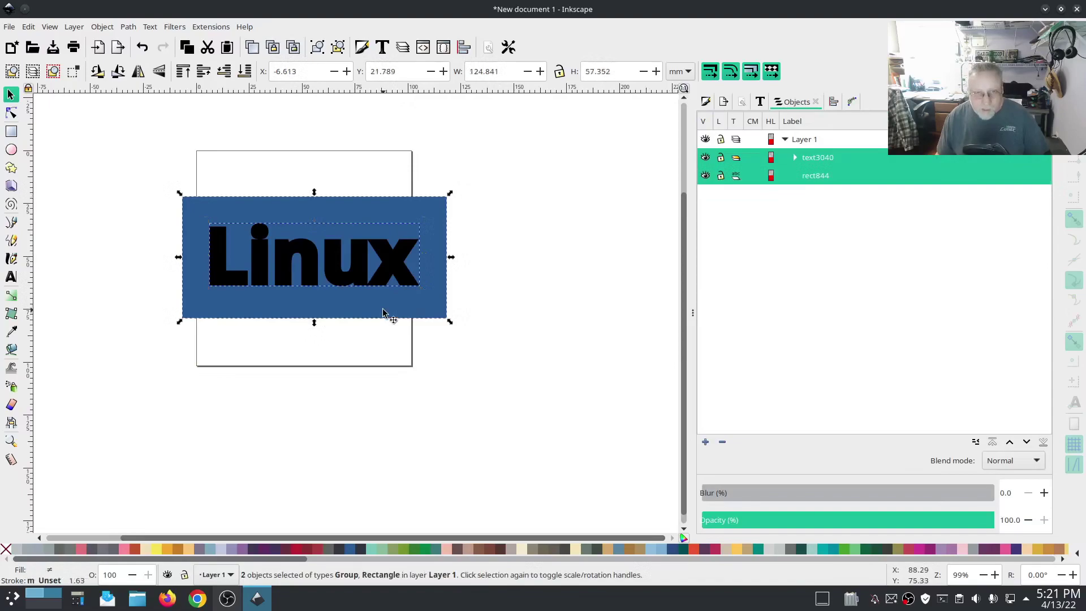
pyautogui.click(127, 28)
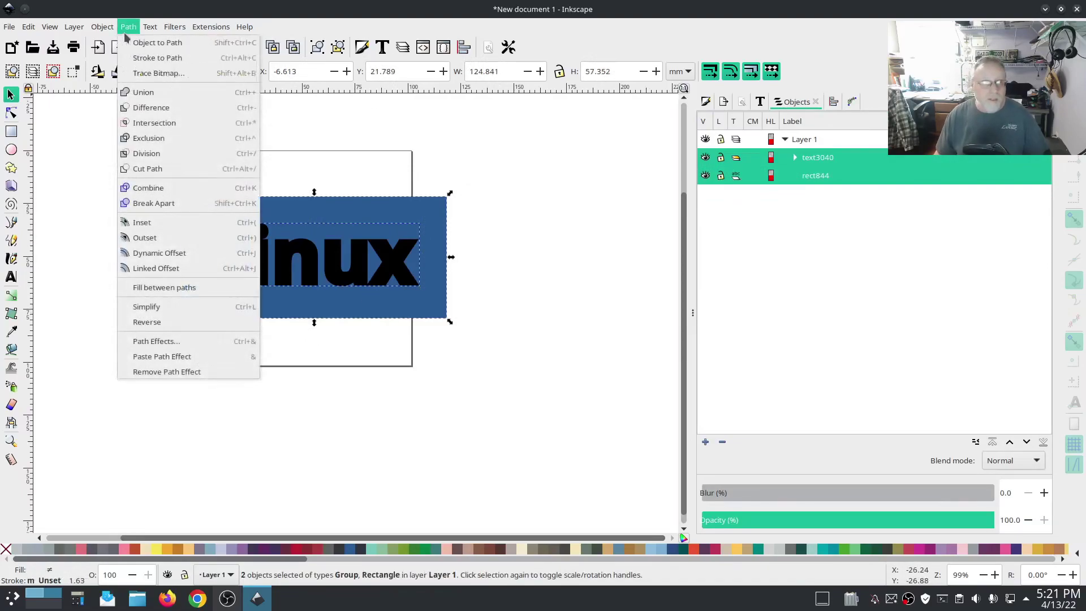
pyautogui.click(148, 107)
pyautogui.click(522, 275)
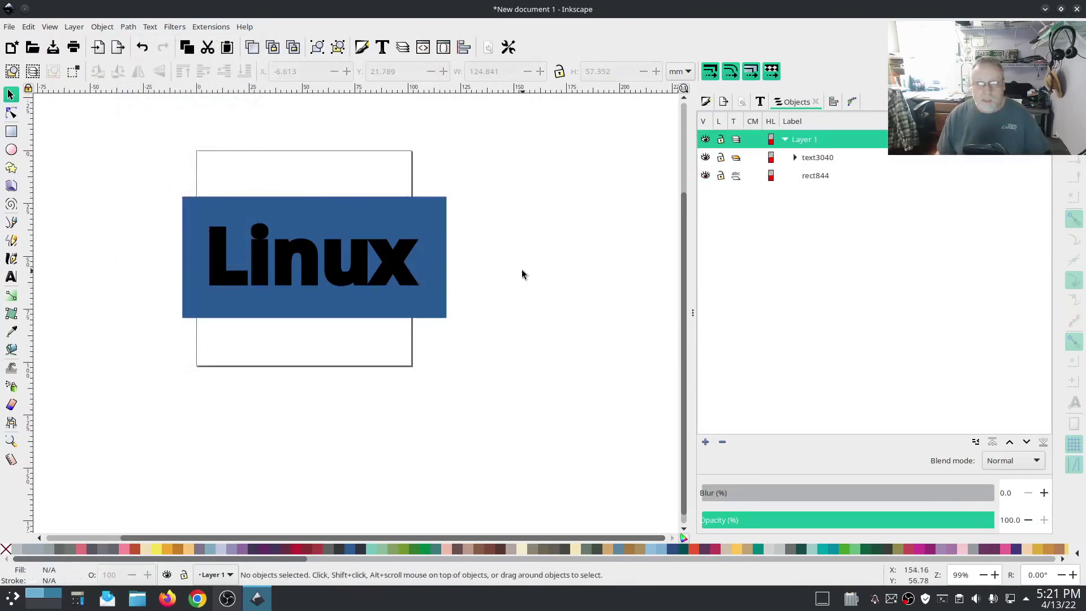
# Step: Select the five letter paths inside text3040 and combine them into one path
pyautogui.click(795, 158)
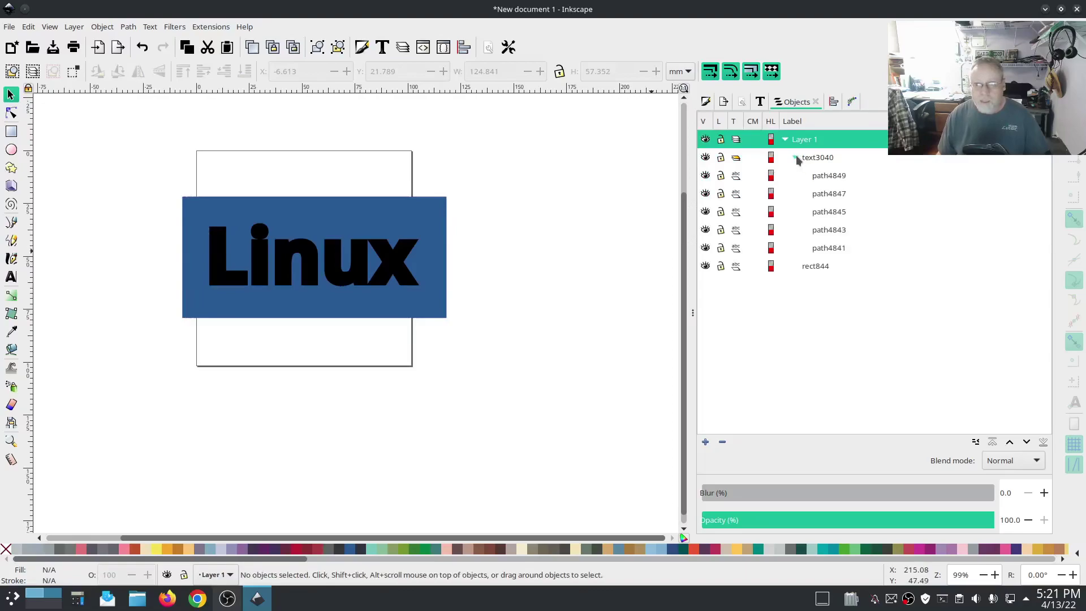
pyautogui.click(846, 249)
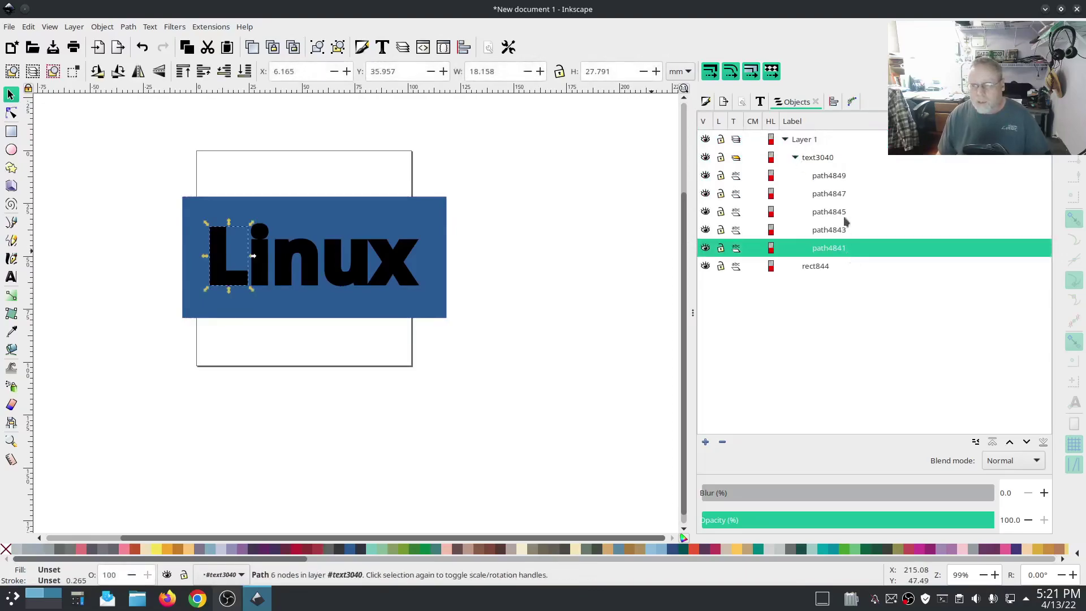
pyautogui.keyDown('shift'); pyautogui.click(830, 176); pyautogui.keyUp('shift')
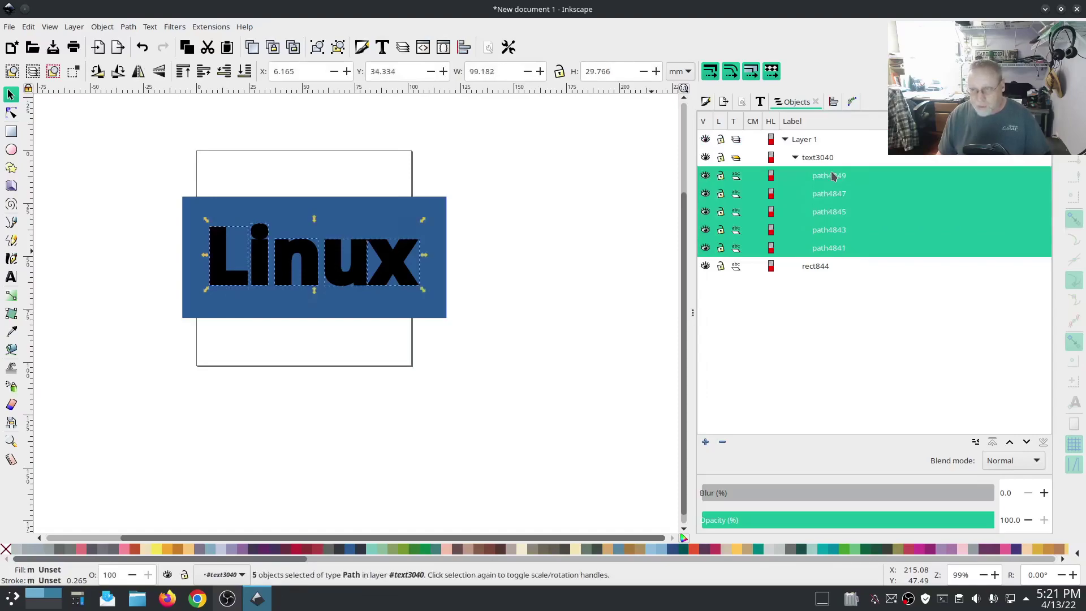
pyautogui.rightClick(830, 202)
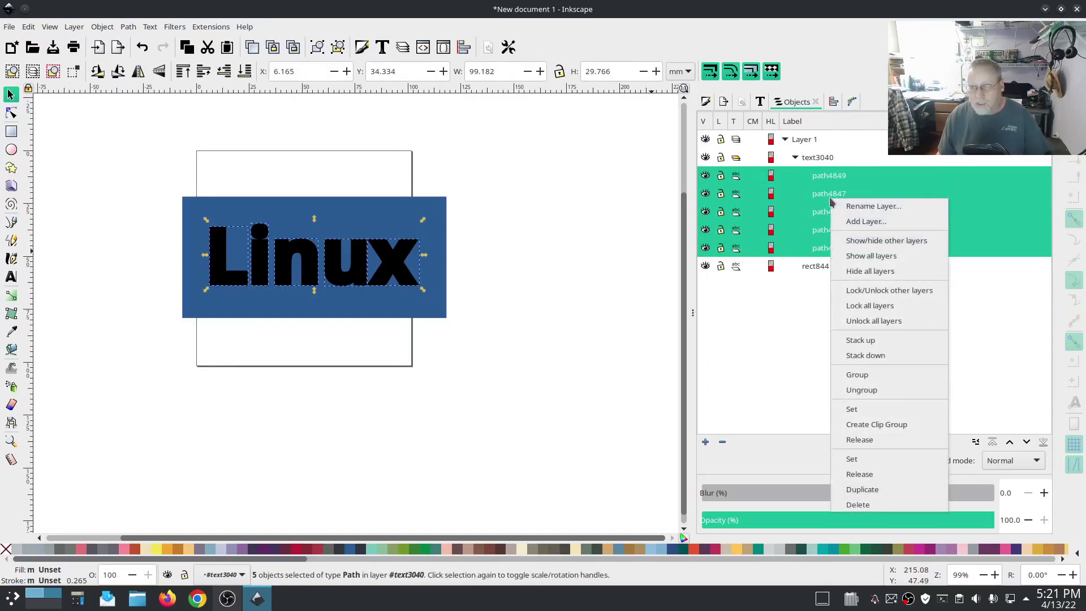
pyautogui.click(116, 28)
pyautogui.click(126, 27)
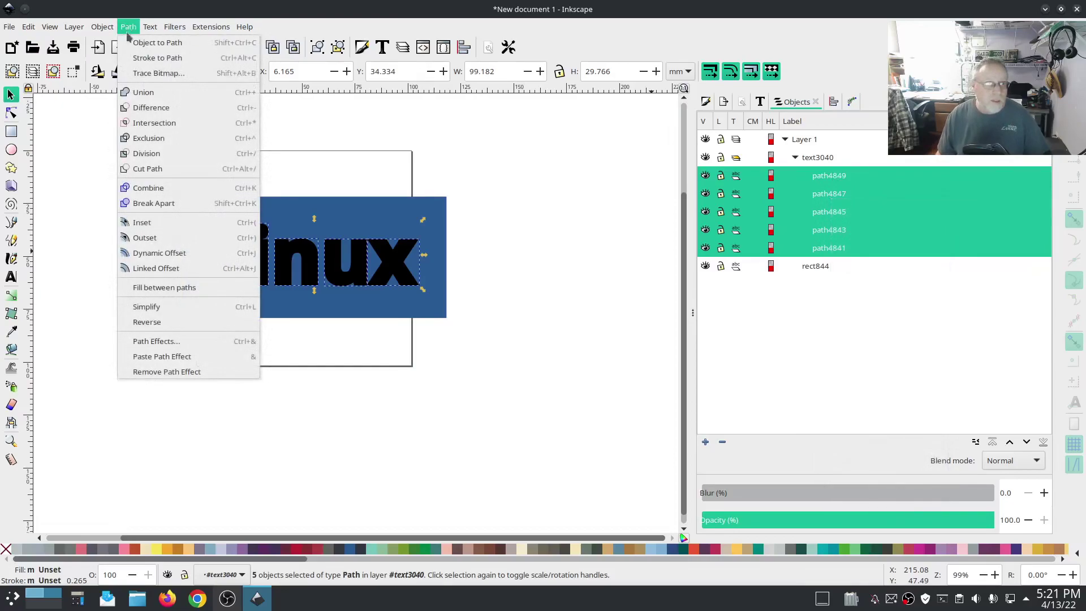
pyautogui.click(146, 188)
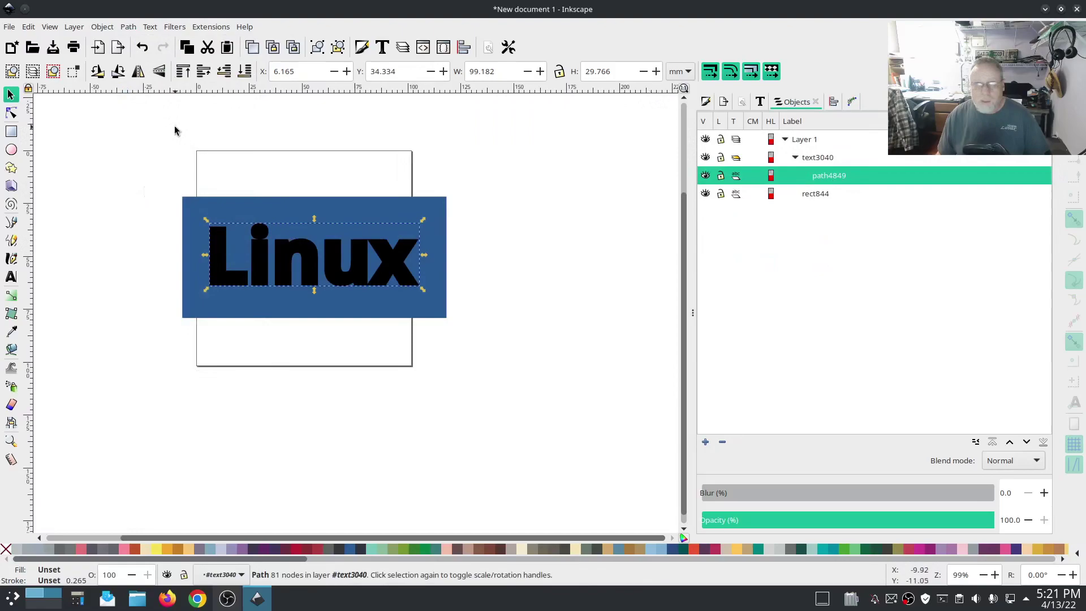
# Step: Pop the combined letters out of the group and delete the empty text group
pyautogui.click(100, 28)
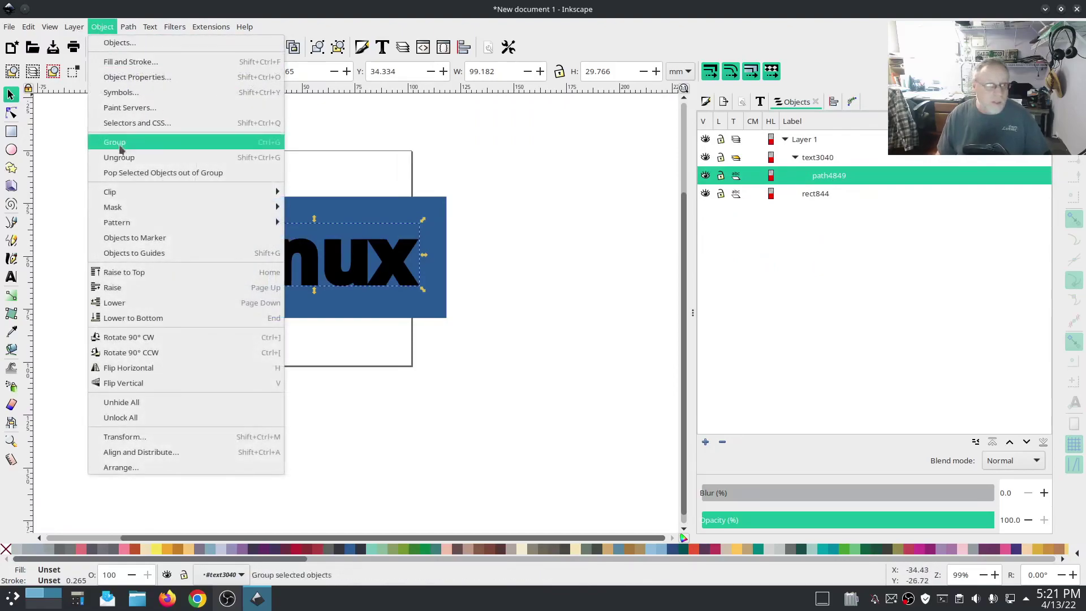
pyautogui.click(127, 173)
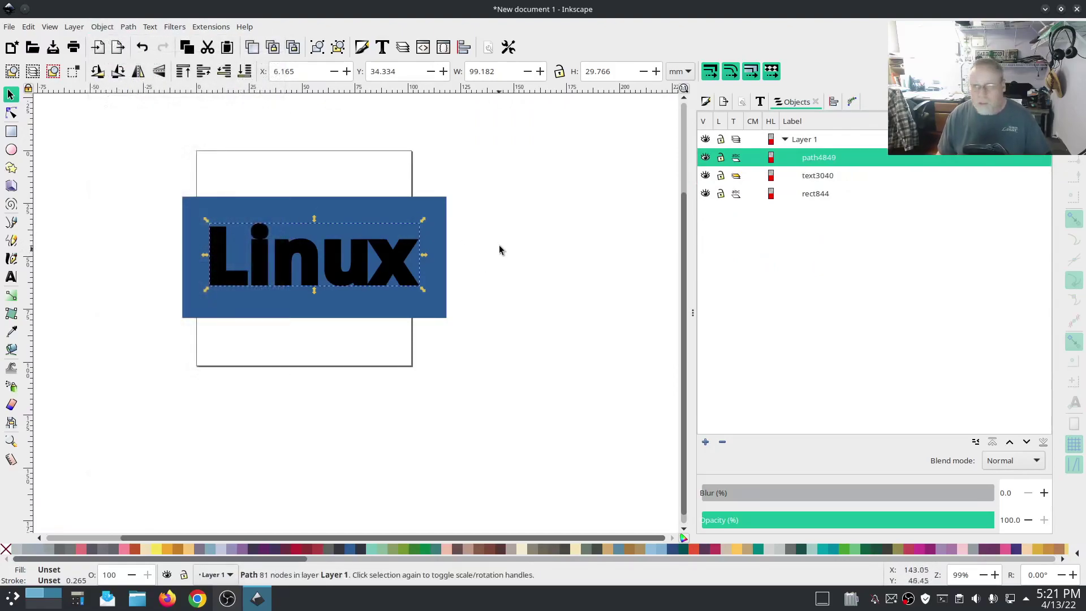
pyautogui.click(817, 177)
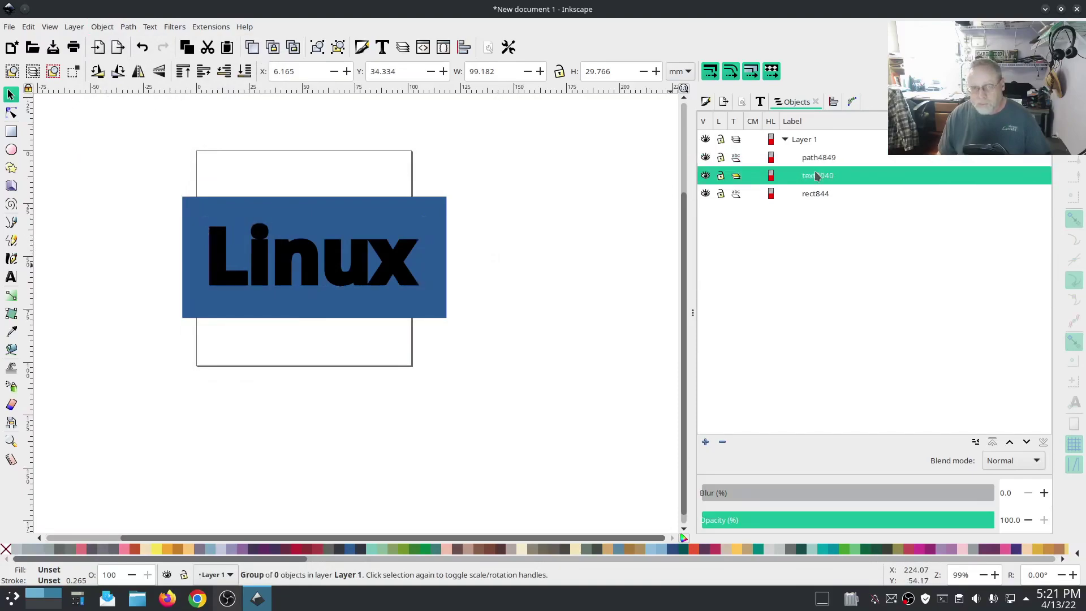
pyautogui.press('Delete')
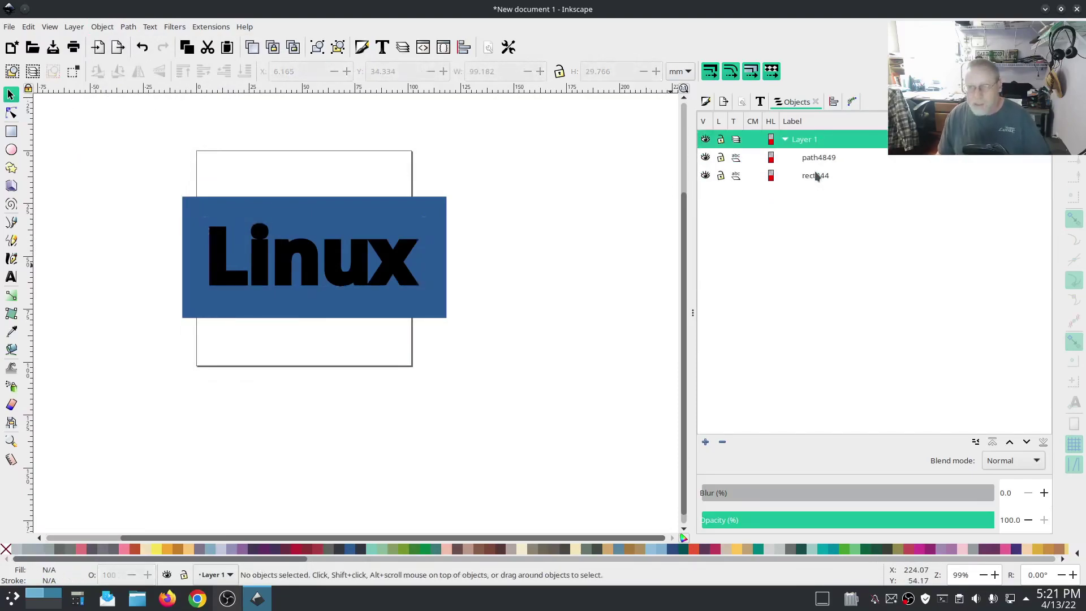
pyautogui.click(815, 160)
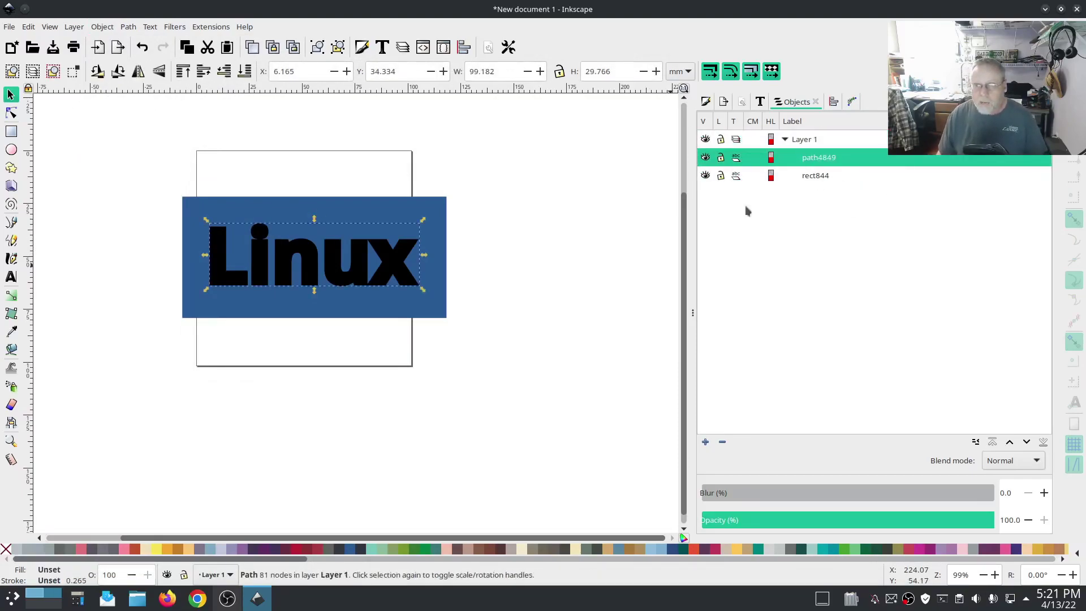
# Step: Apply Path > Difference to the Linux path and blue rectangle, then select the cut rectangle
pyautogui.keyDown('shift'); pyautogui.click(395, 310); pyautogui.keyUp('shift')
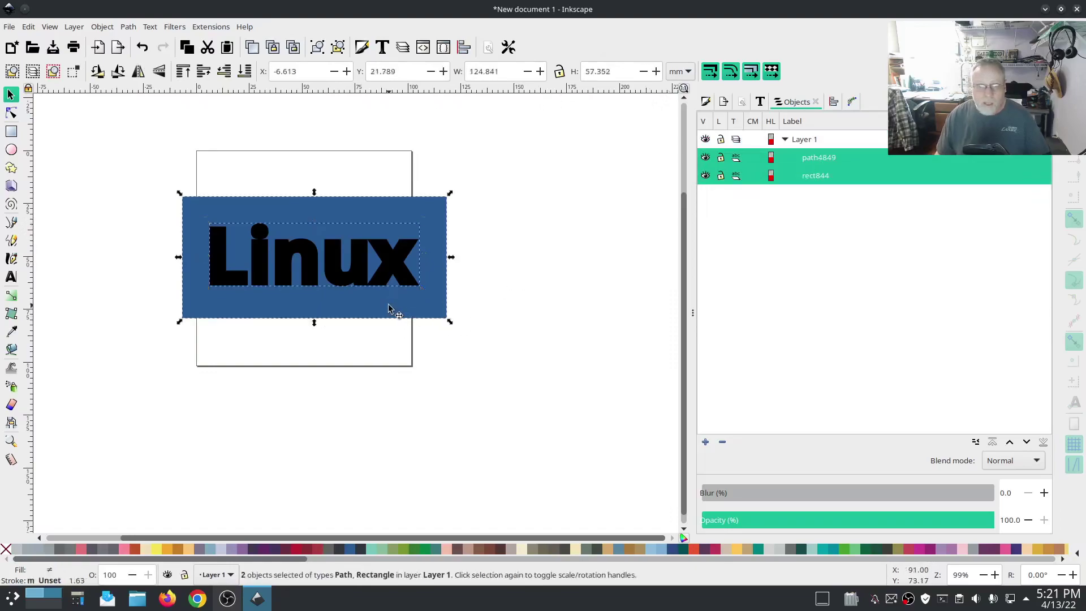
pyautogui.click(129, 28)
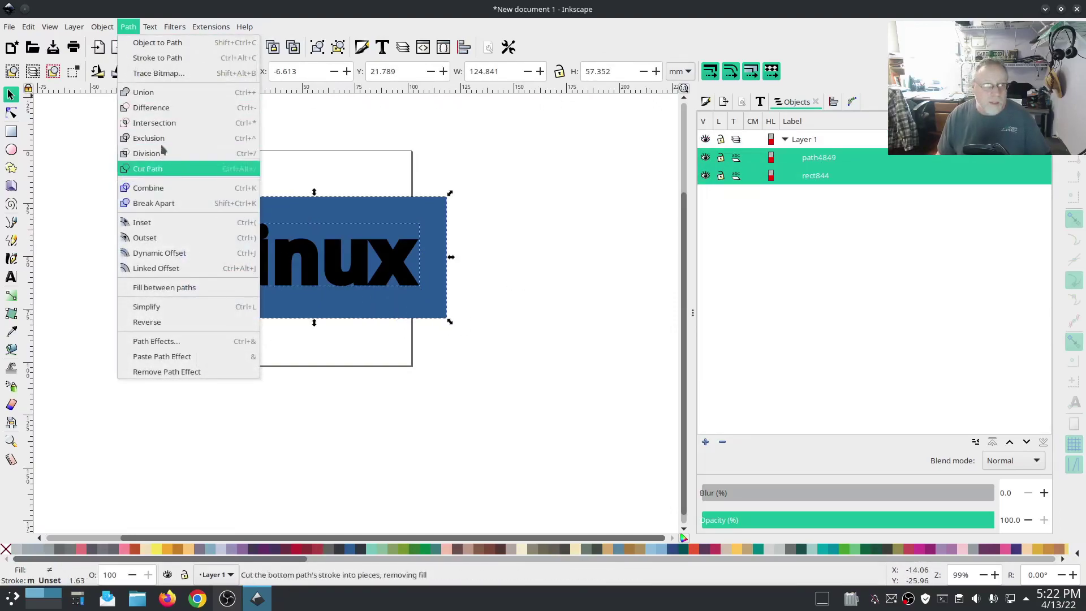
pyautogui.click(155, 112)
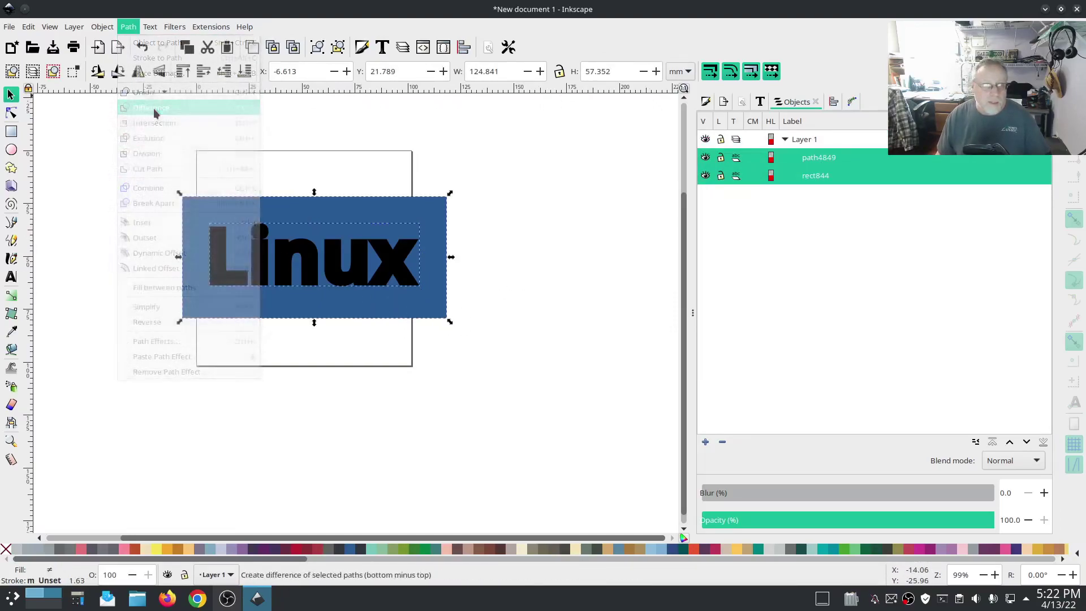
pyautogui.click(551, 327)
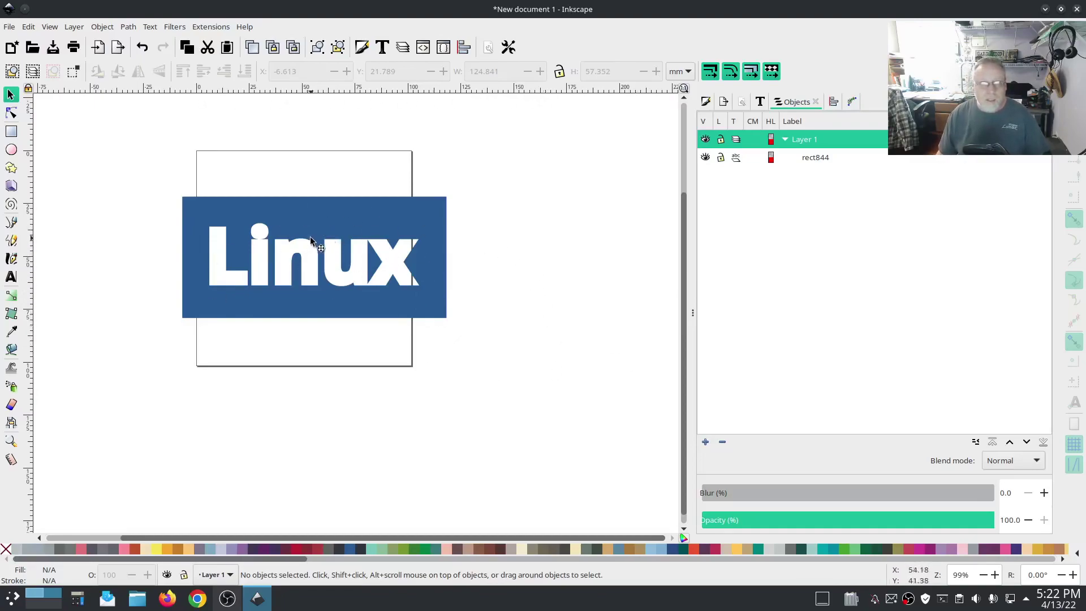
pyautogui.click(311, 219)
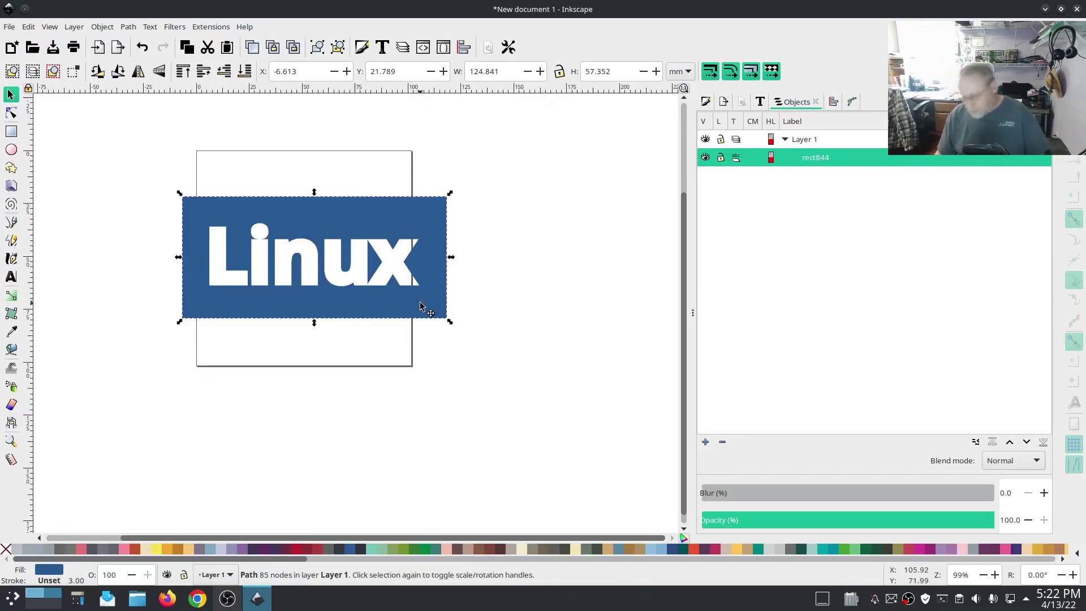
# Step: Delete the Linux cutout and draw a new large rectangle over the page
pyautogui.press('Delete')
pyautogui.click(11, 132)
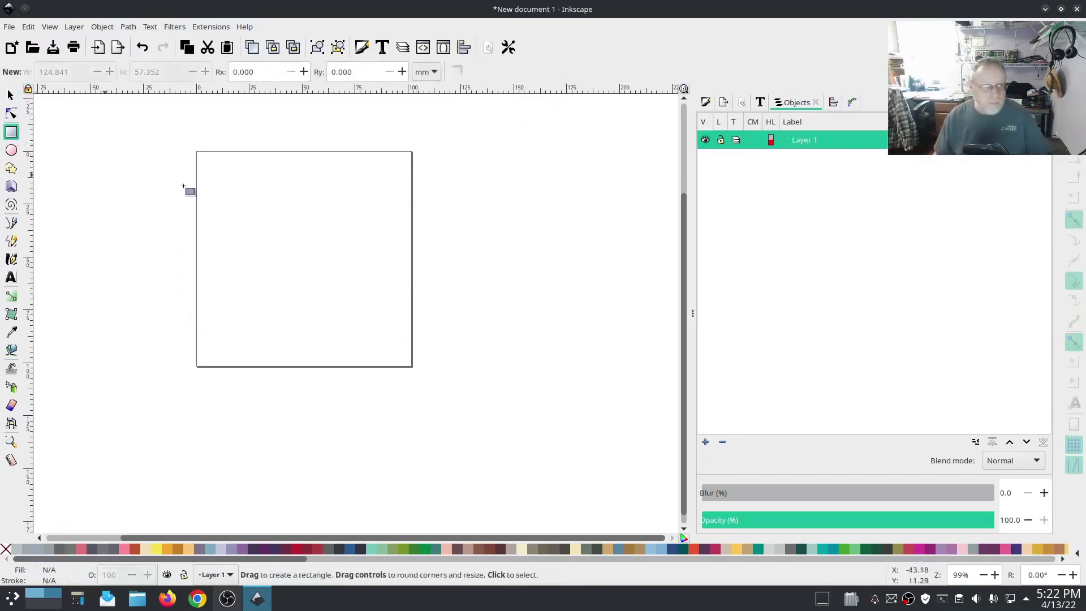
pyautogui.moveTo(175, 157); pyautogui.dragTo(523, 369)
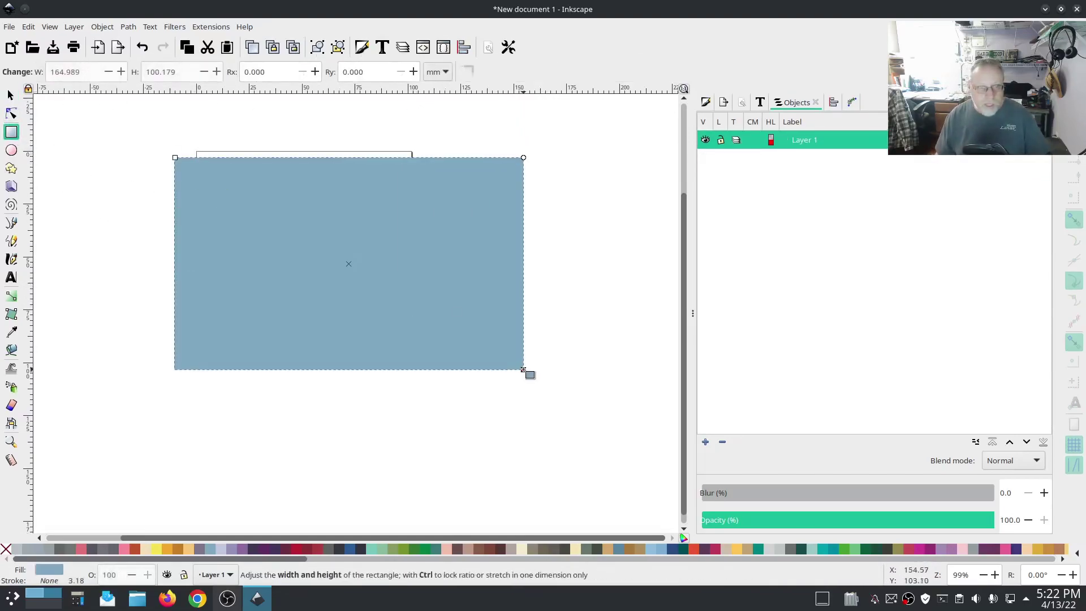
# Step: Draw a small red circle at the rectangle's lower left and place its copies to make six
pyautogui.click(11, 150)
pyautogui.moveTo(218, 340); pyautogui.dragTo(190, 312)
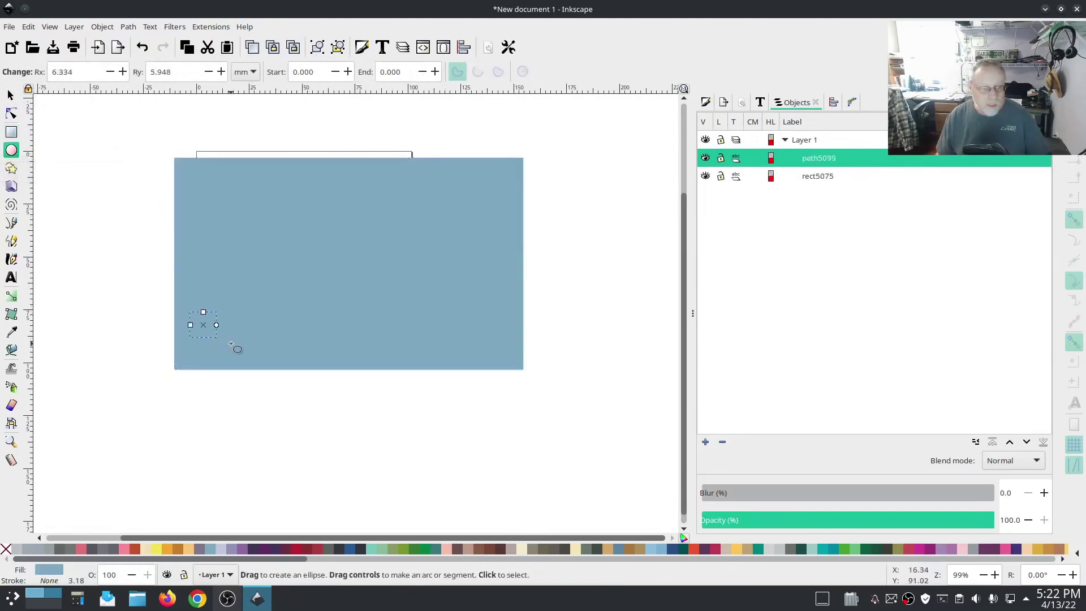
pyautogui.click(231, 549)
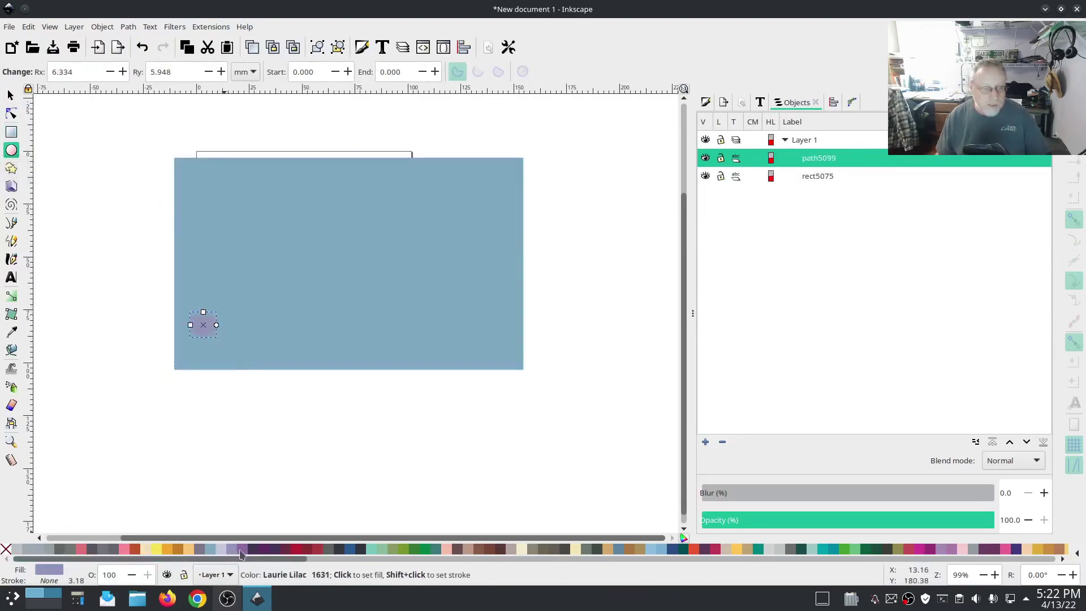
pyautogui.click(415, 549)
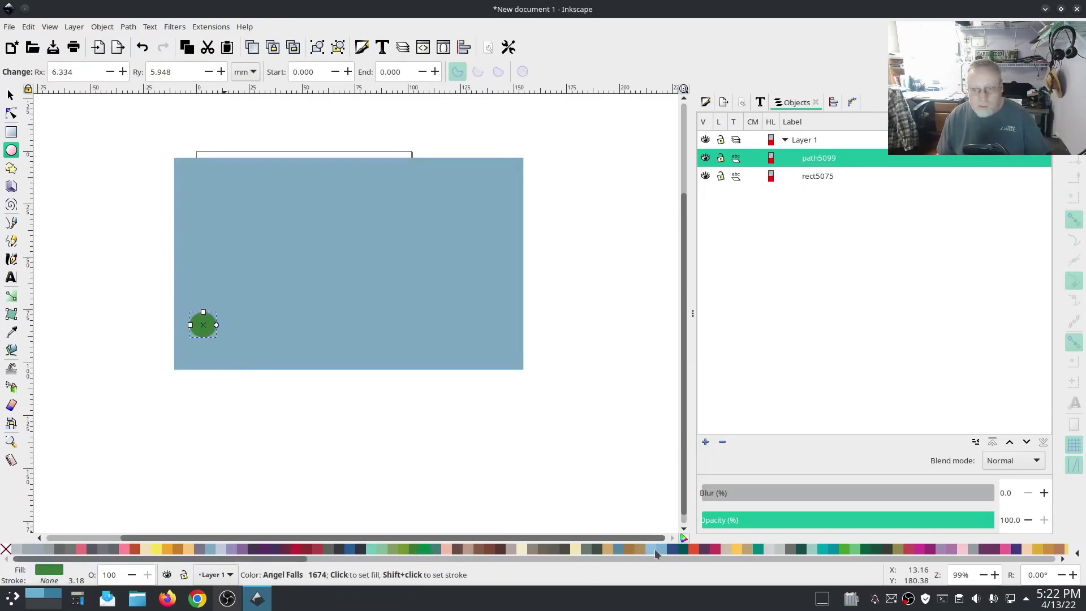
pyautogui.click(673, 551)
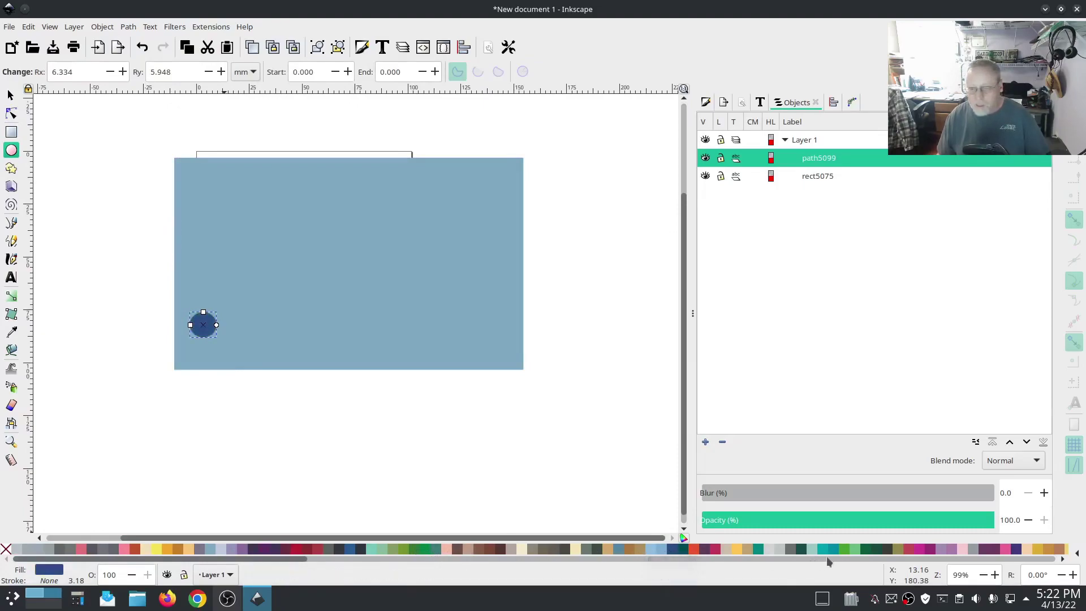
pyautogui.click(700, 551)
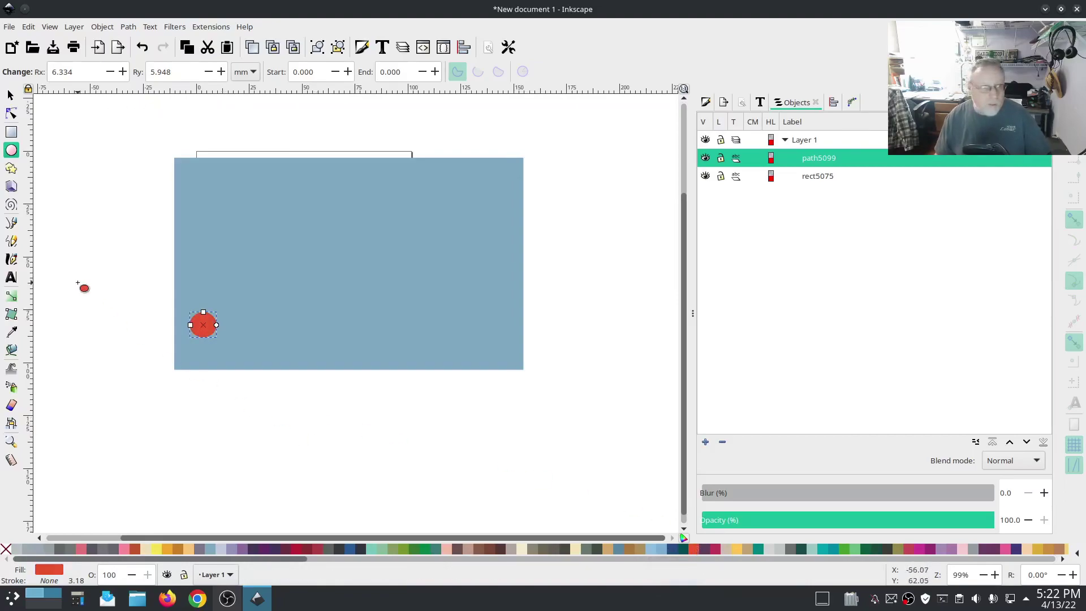
pyautogui.click(10, 95)
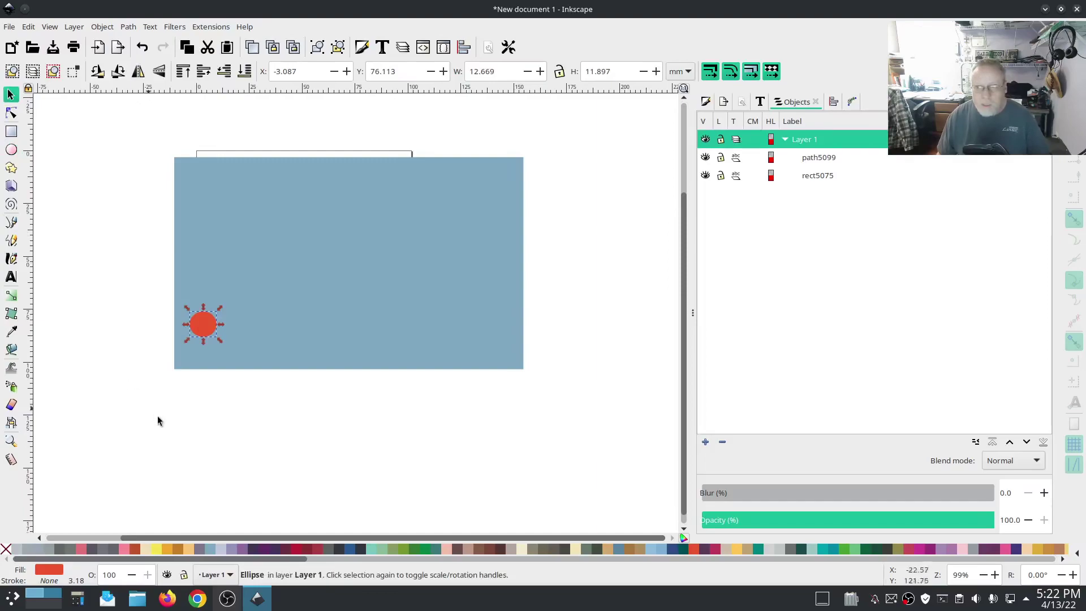
pyautogui.moveTo(190, 337); pyautogui.dragTo(225, 272)
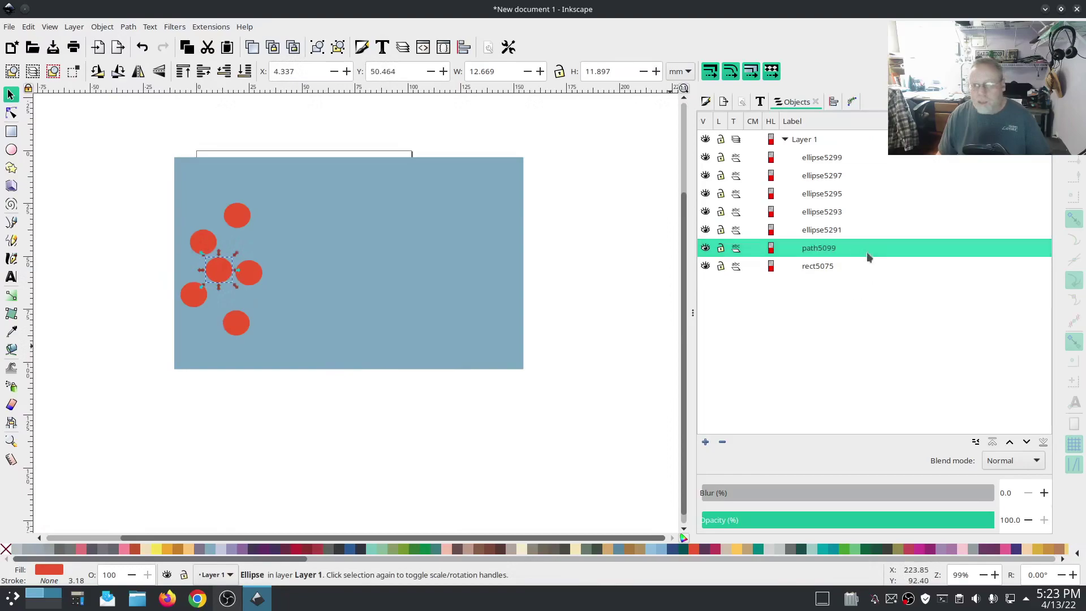
pyautogui.click(829, 267)
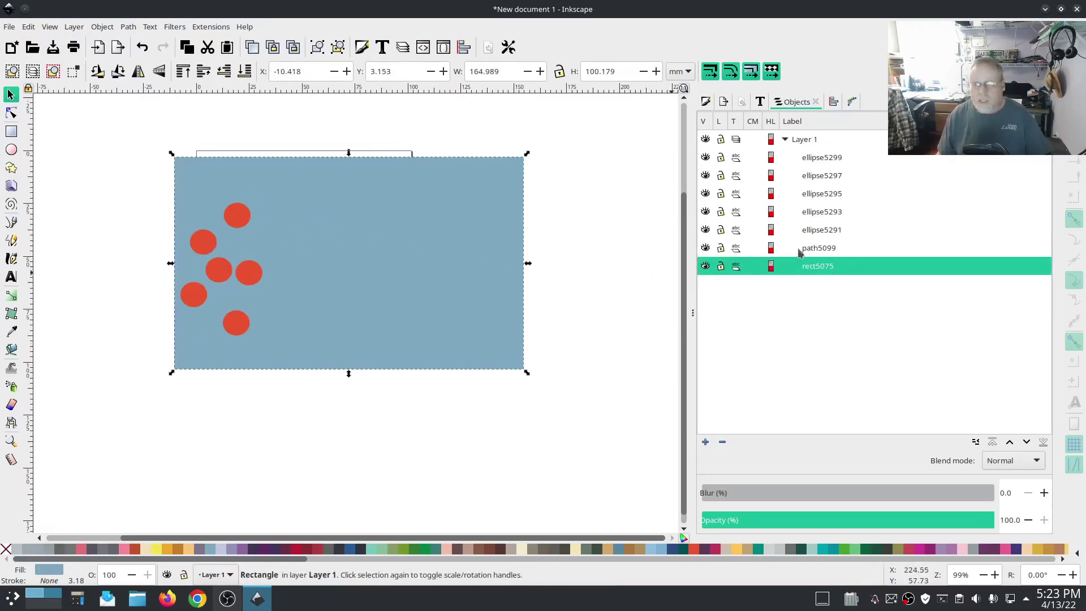
# Step: Select all six red circles and combine them into one path
pyautogui.click(827, 249)
pyautogui.keyDown('shift'); pyautogui.click(822, 158); pyautogui.keyUp('shift')
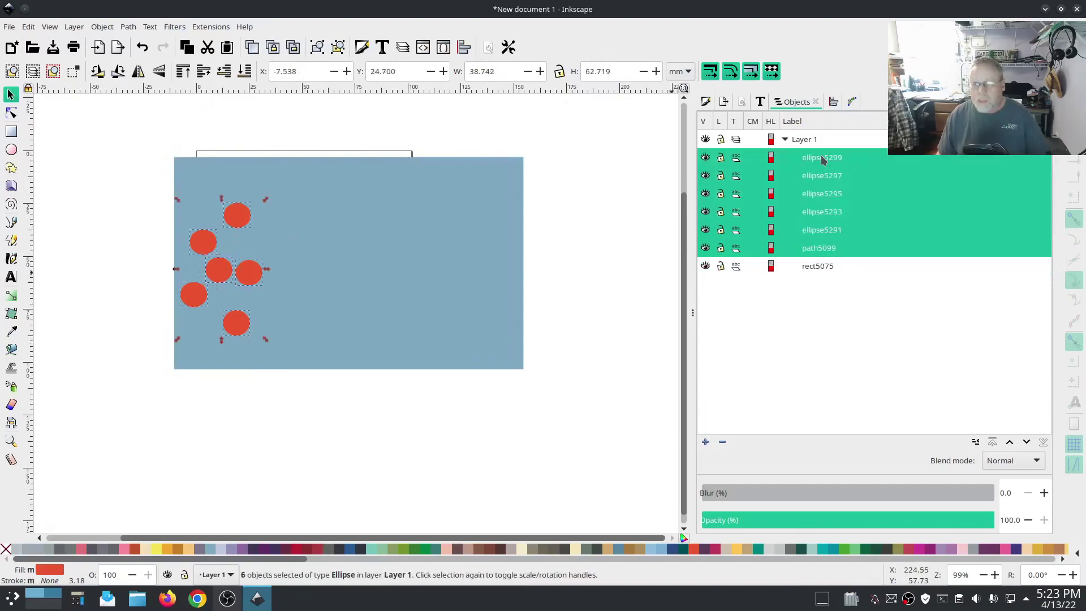
pyautogui.click(129, 27)
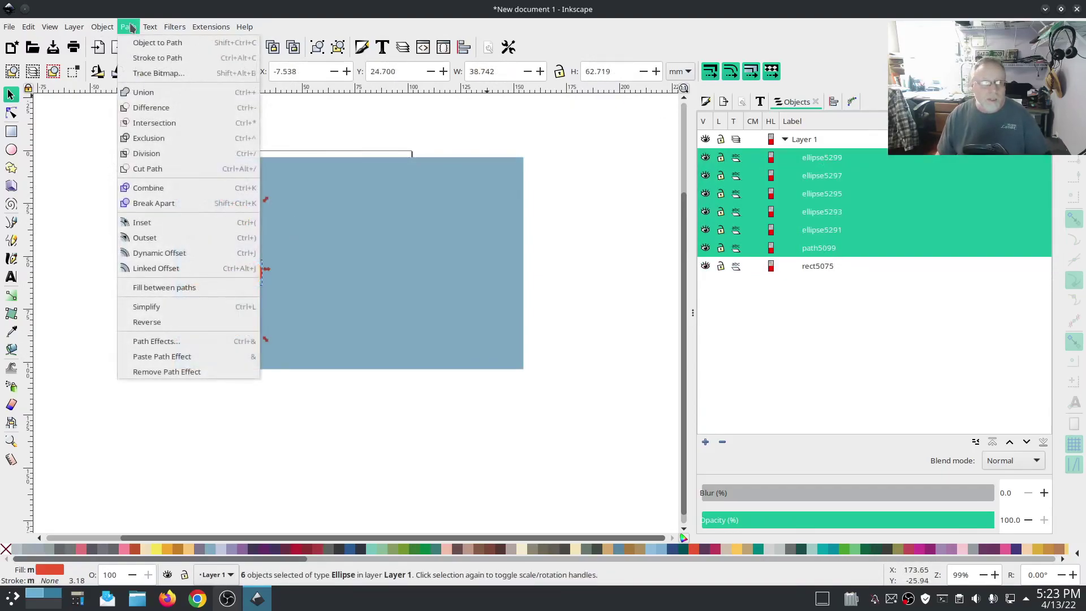
pyautogui.click(148, 187)
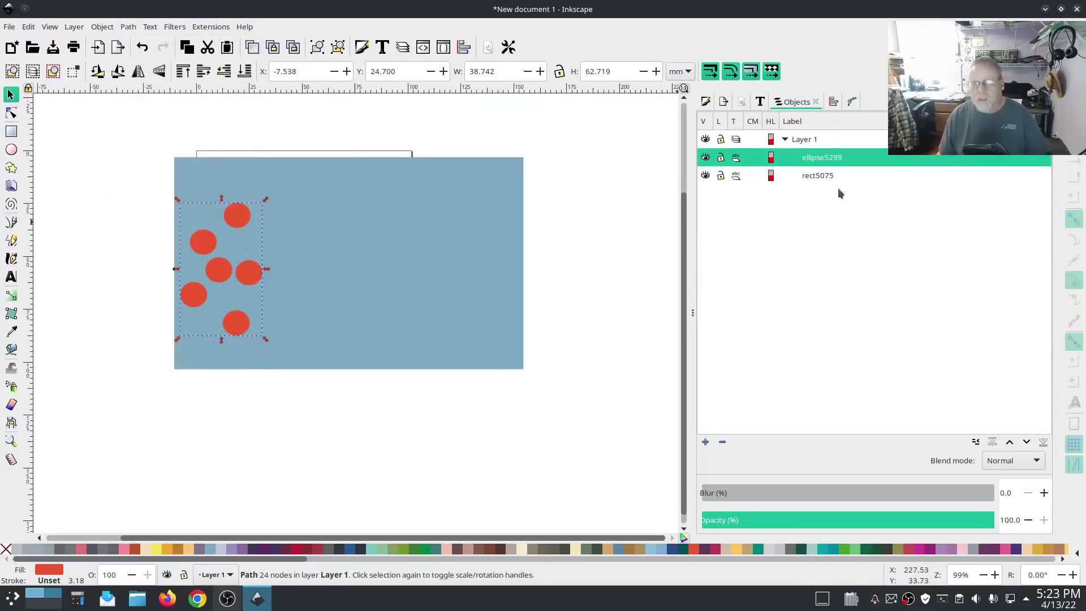
# Step: Cut the circles out of the rectangle, undo it, and delete the red circles
pyautogui.keyDown('shift'); pyautogui.click(363, 266); pyautogui.keyUp('shift')
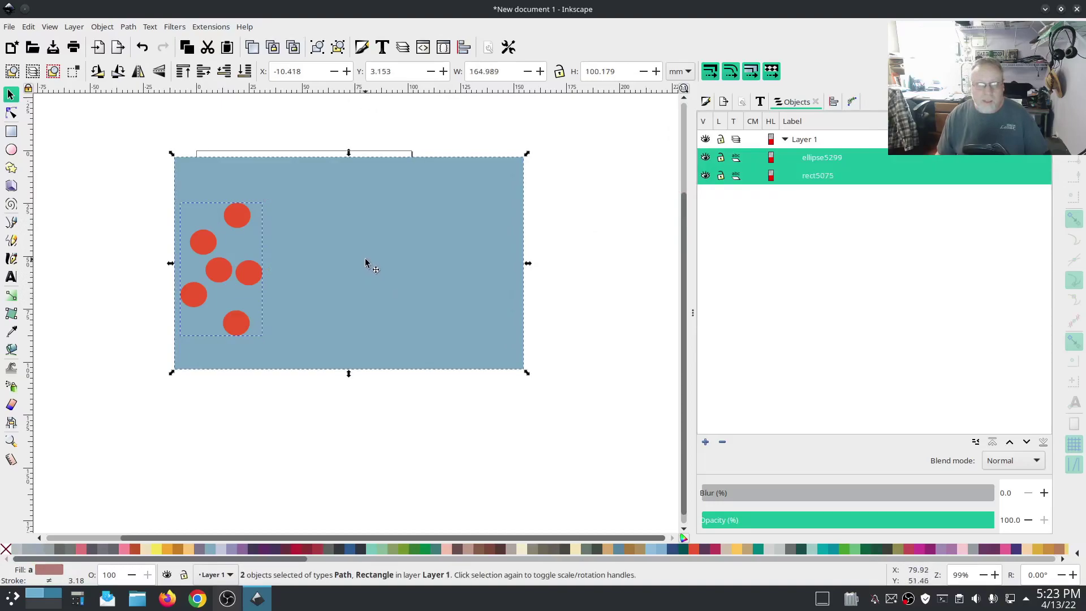
pyautogui.click(128, 28)
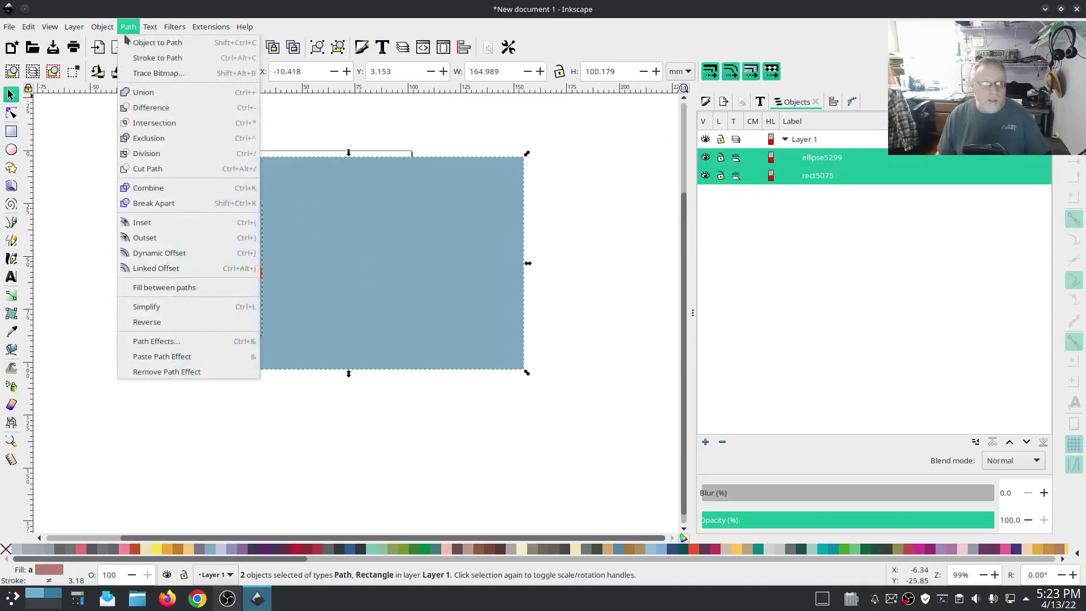
pyautogui.click(145, 107)
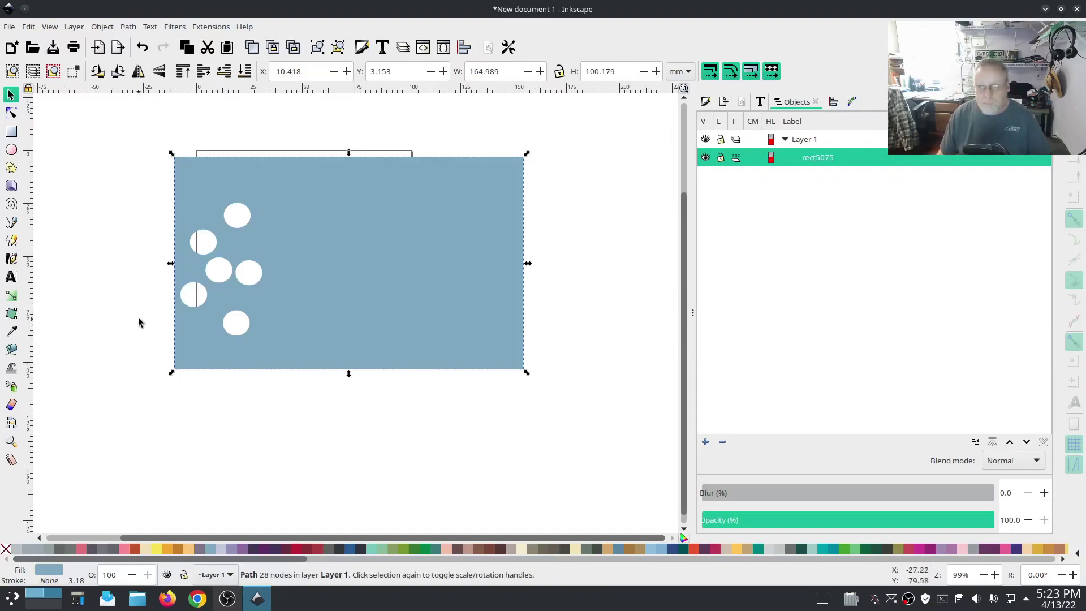
pyautogui.press('ctrl')
pyautogui.hotkey('ctrl', 'z')
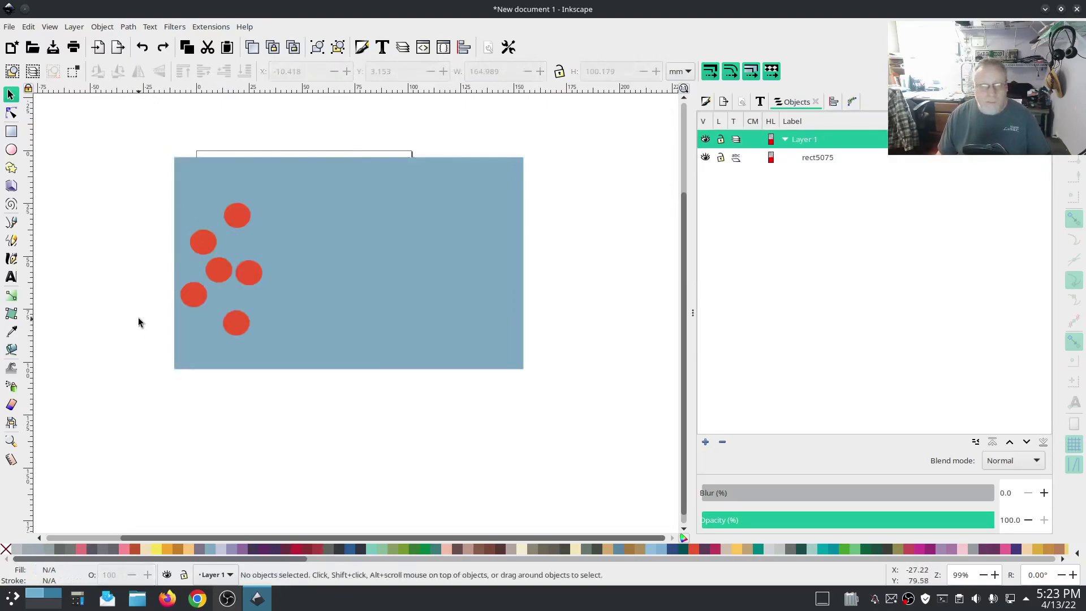
pyautogui.click(810, 158)
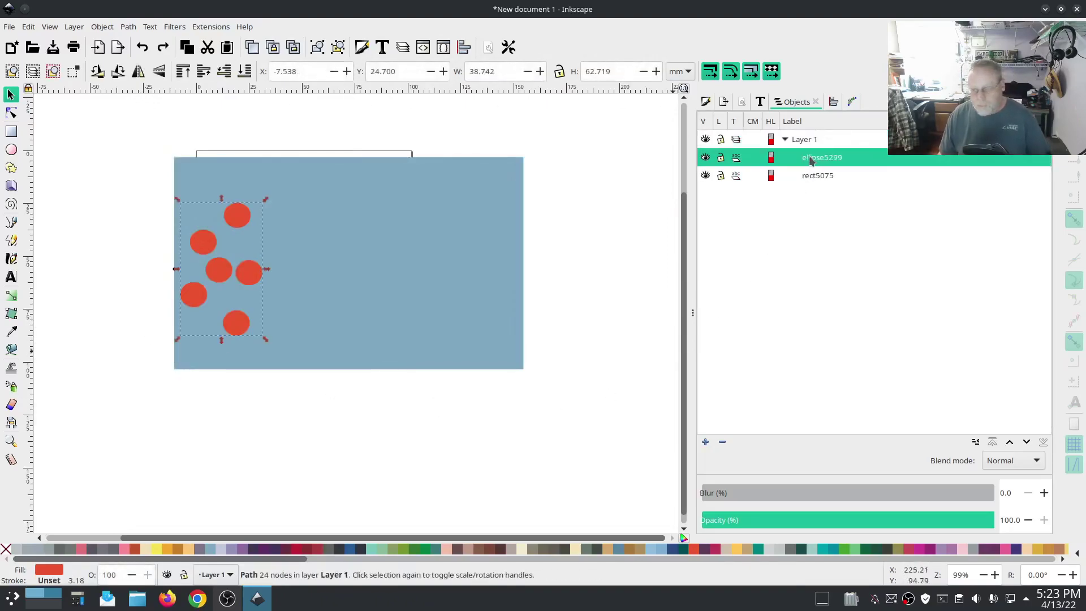
pyautogui.press('Delete')
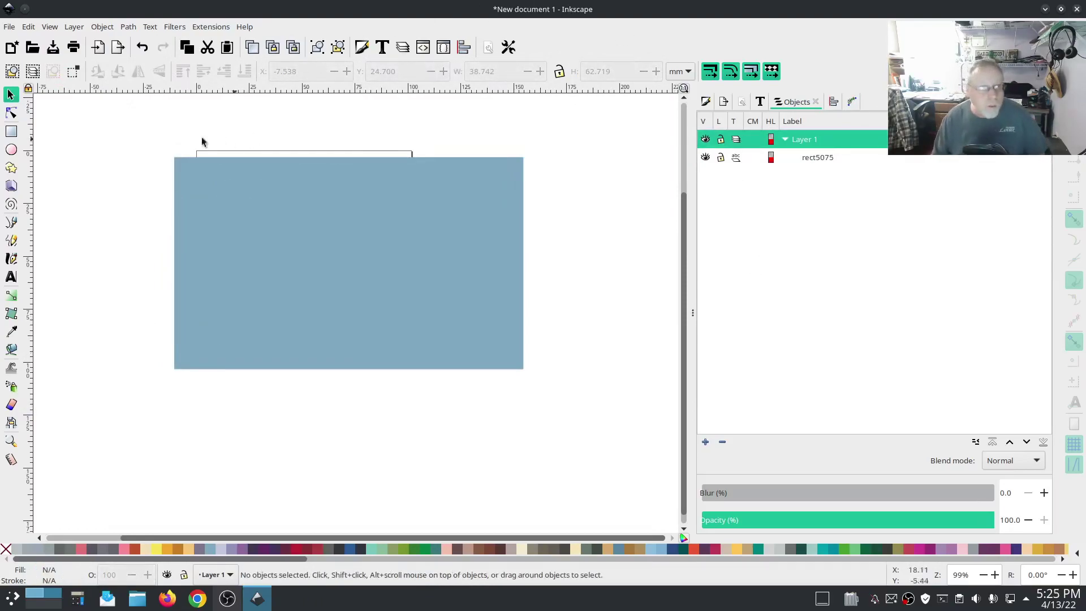
# Step: Draw a red five-pointed star at the rectangle's top-left corner
pyautogui.click(11, 167)
pyautogui.moveTo(189, 181); pyautogui.dragTo(219, 199)
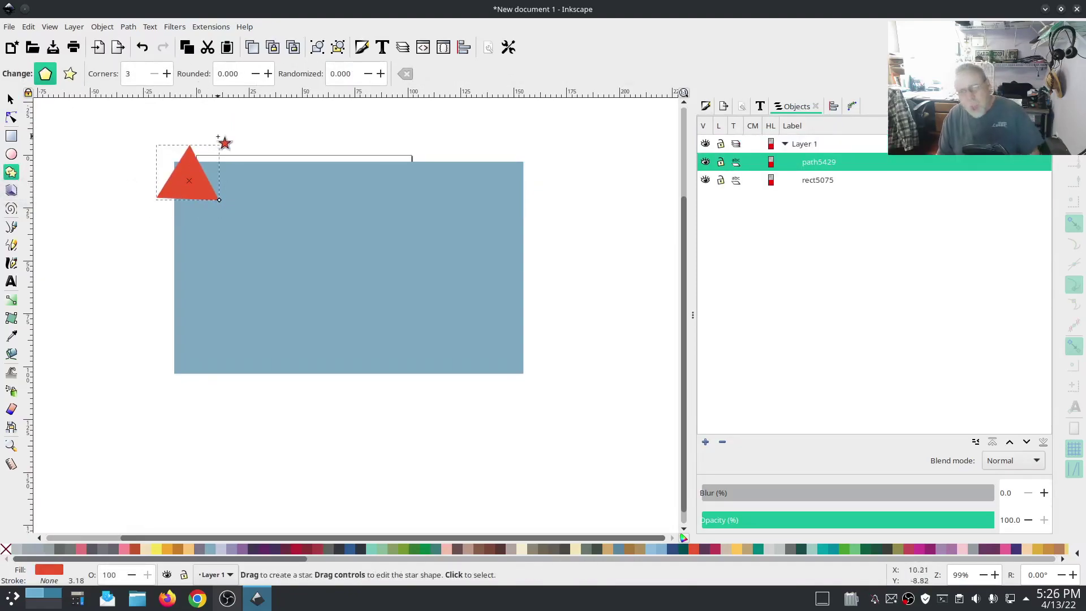
pyautogui.click(167, 73)
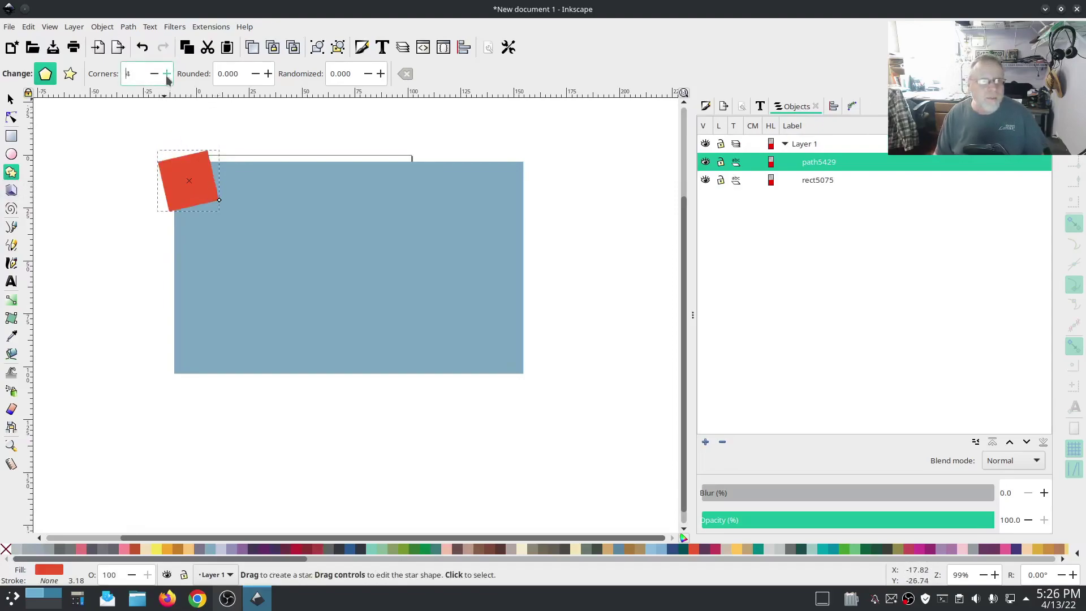
pyautogui.click(167, 74)
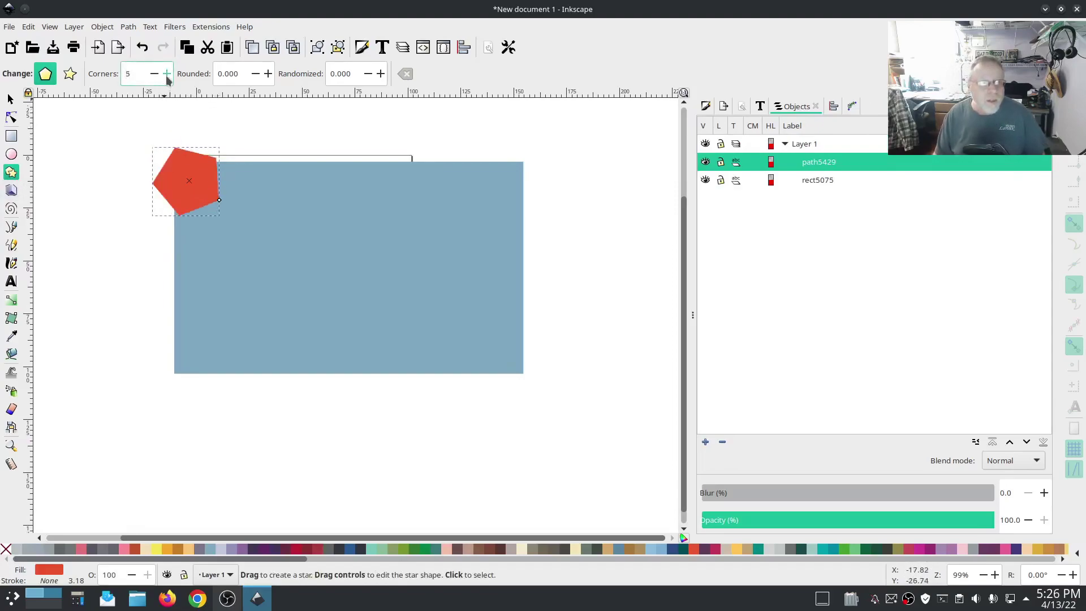
pyautogui.click(255, 75)
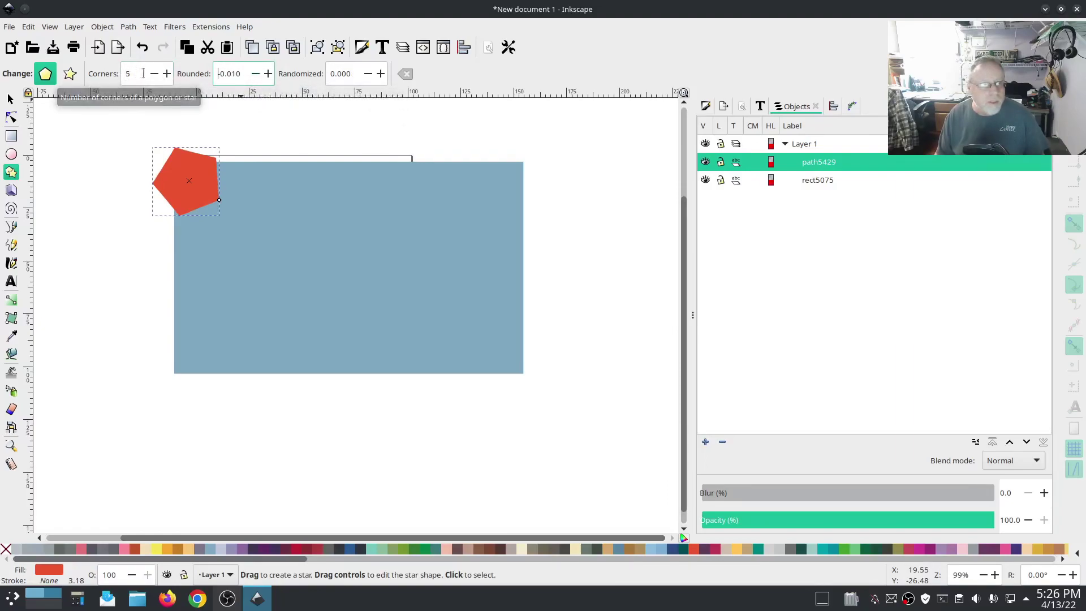
pyautogui.click(69, 74)
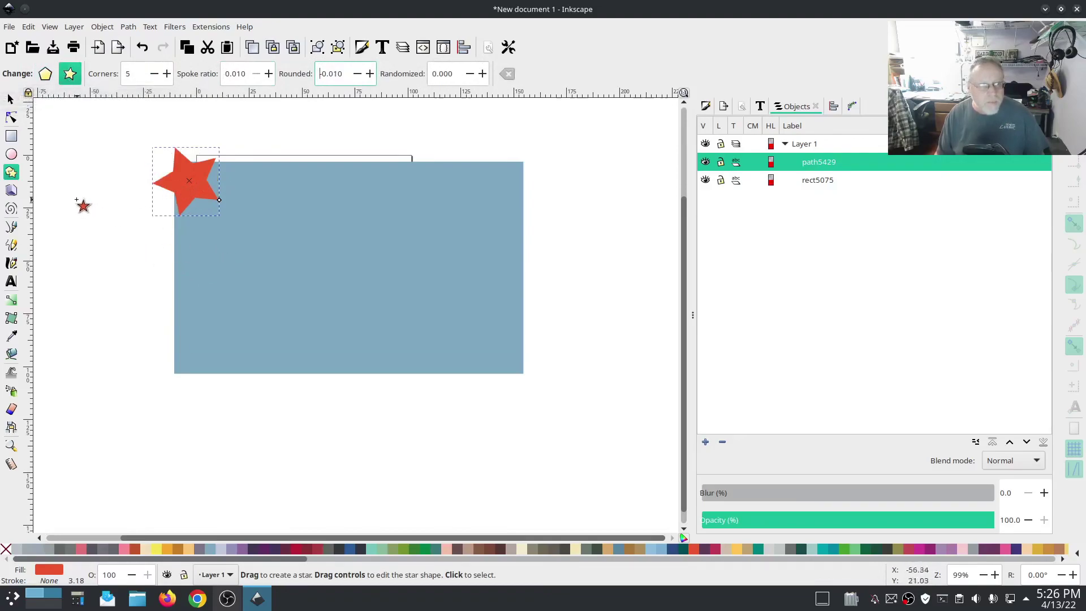
# Step: Rotate the star upright and duplicate it into seven stars, four above and three below
pyautogui.click(9, 99)
pyautogui.moveTo(220, 216); pyautogui.dragTo(304, 208)
pyautogui.hotkey('ctrl', 'd')
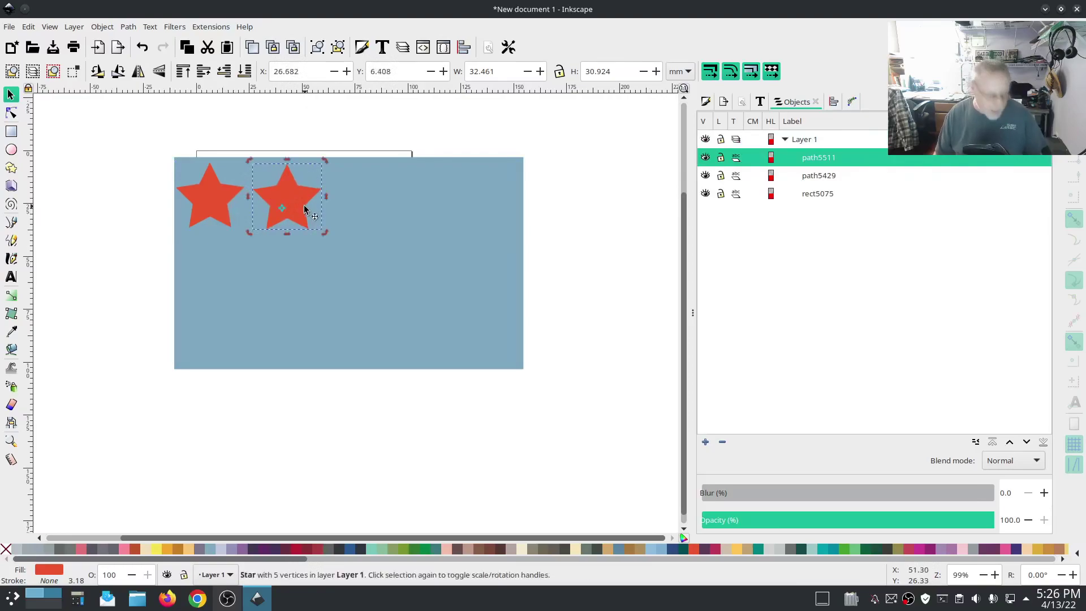
pyautogui.hotkey('ctrl', 'z')
pyautogui.moveTo(238, 197); pyautogui.dragTo(430, 291)
pyautogui.hotkey('ctrl', 'd')
pyautogui.hotkey('ctrl', 'd')
pyautogui.hotkey('ctrl', 'd')
pyautogui.hotkey('ctrl', 'd')
pyautogui.hotkey('ctrl', 'd')
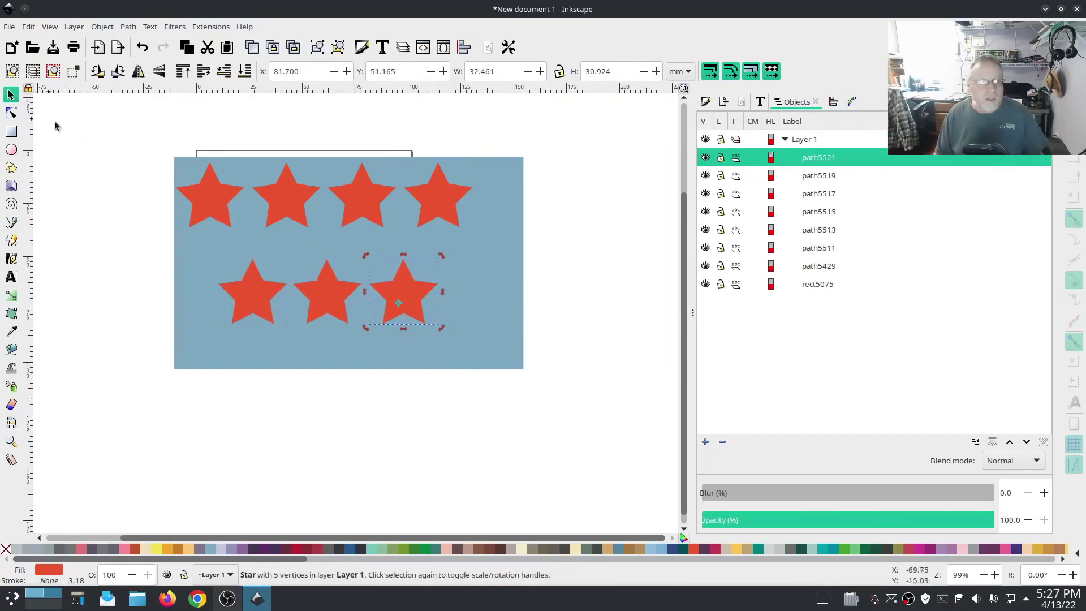
pyautogui.click(96, 164)
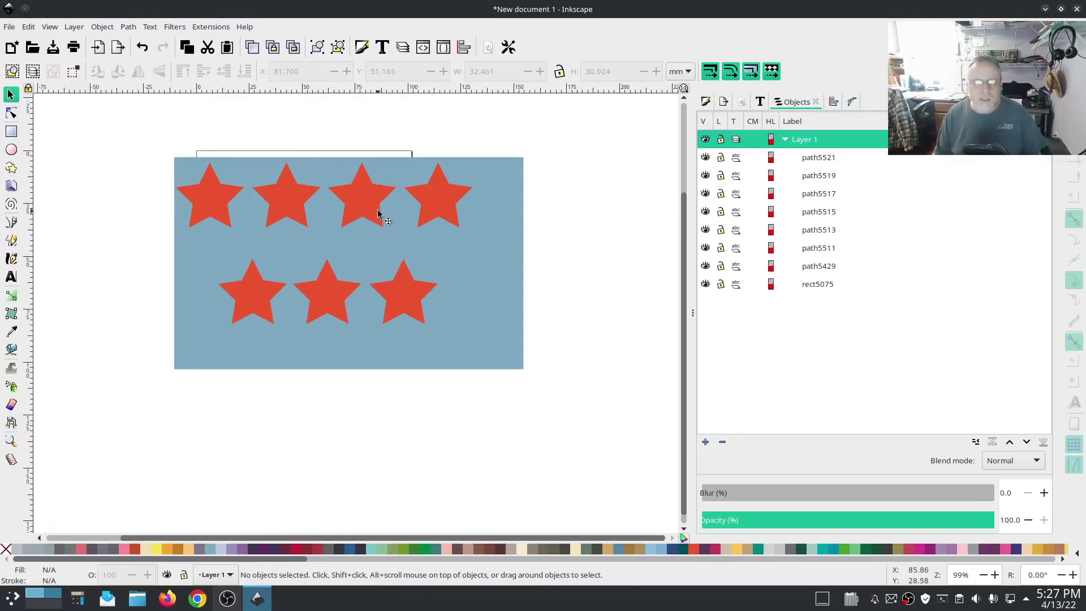
# Step: Duplicate all seven stars and combine the copies into one path
pyautogui.click(827, 263)
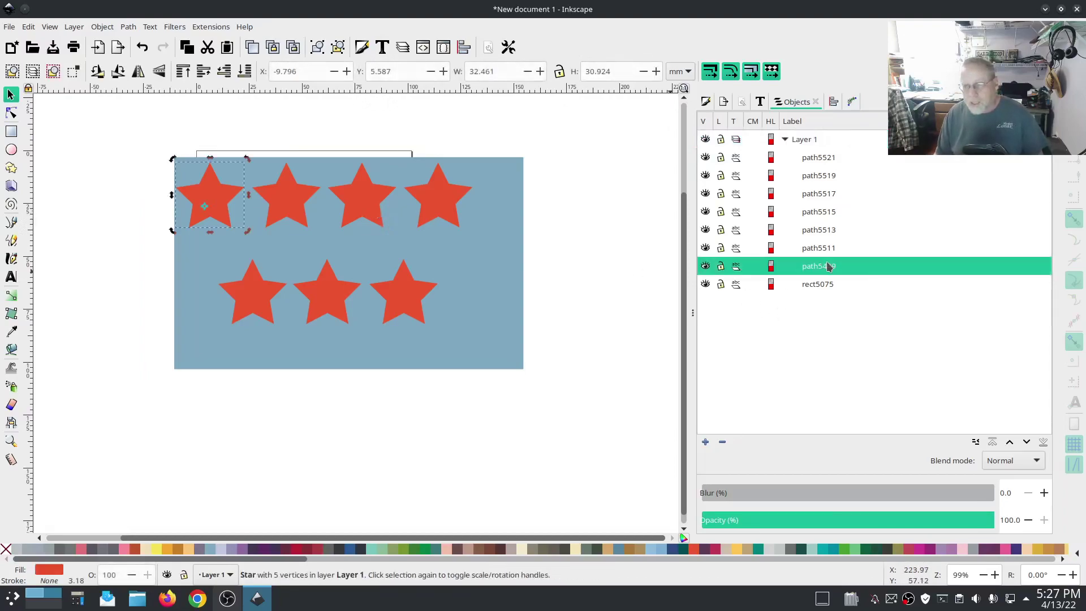
pyautogui.keyDown('shift'); pyautogui.click(818, 159); pyautogui.keyUp('shift')
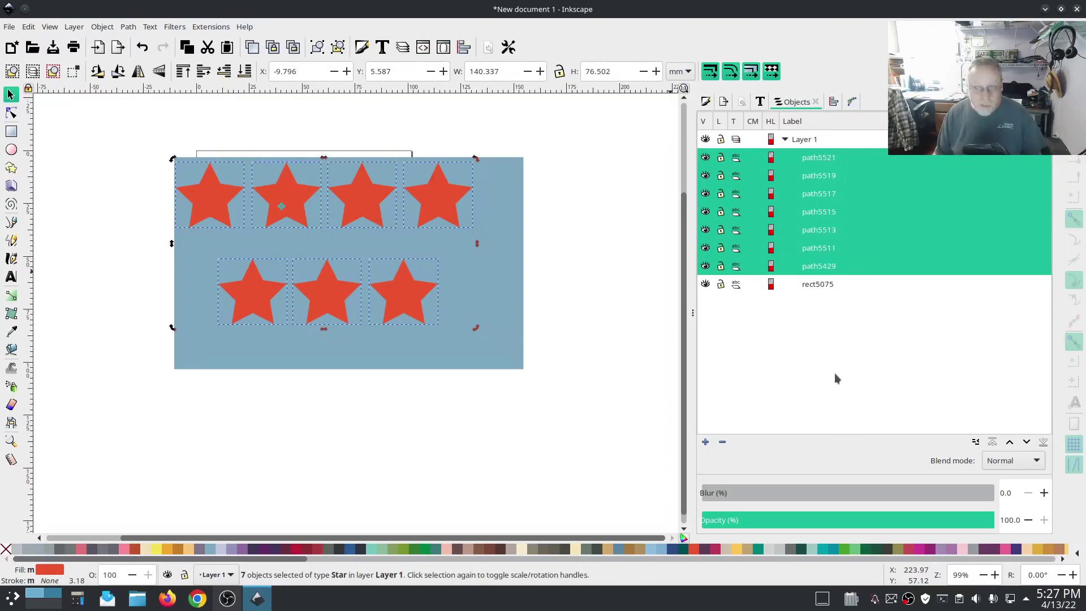
pyautogui.hotkey('ctrl', 'd')
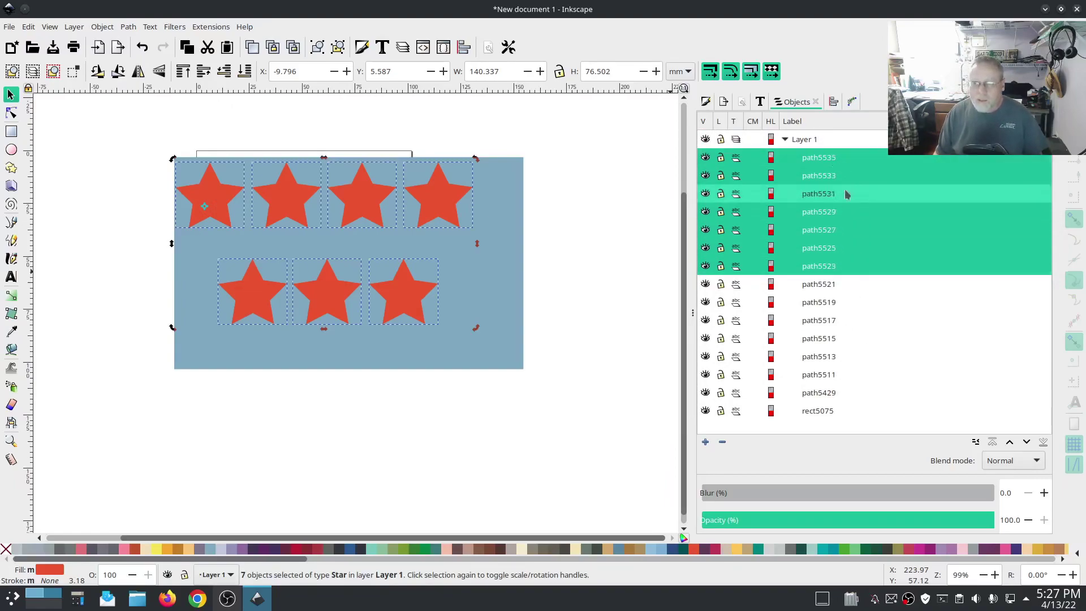
pyautogui.click(128, 26)
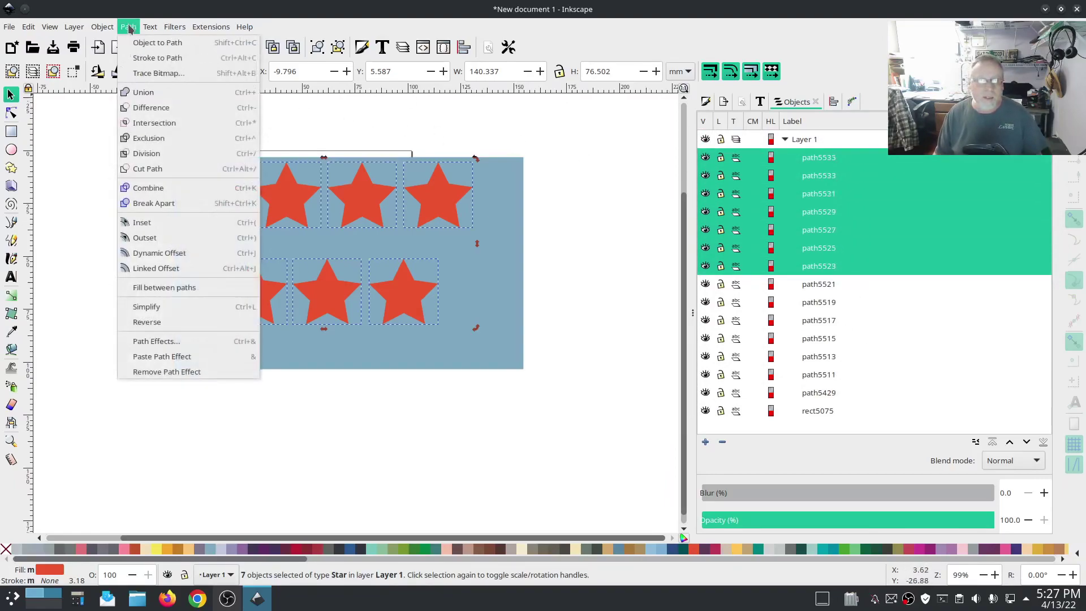
pyautogui.click(150, 188)
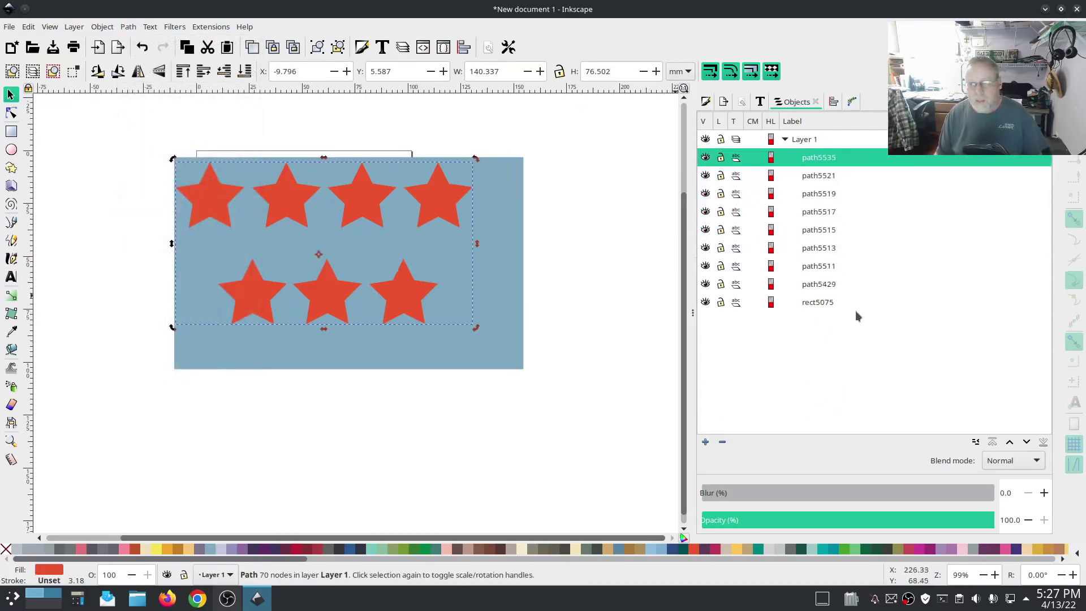
# Step: Cut the combined stars out of the blue rectangle and move the result to the right
pyautogui.keyDown('shift'); pyautogui.click(507, 259); pyautogui.keyUp('shift')
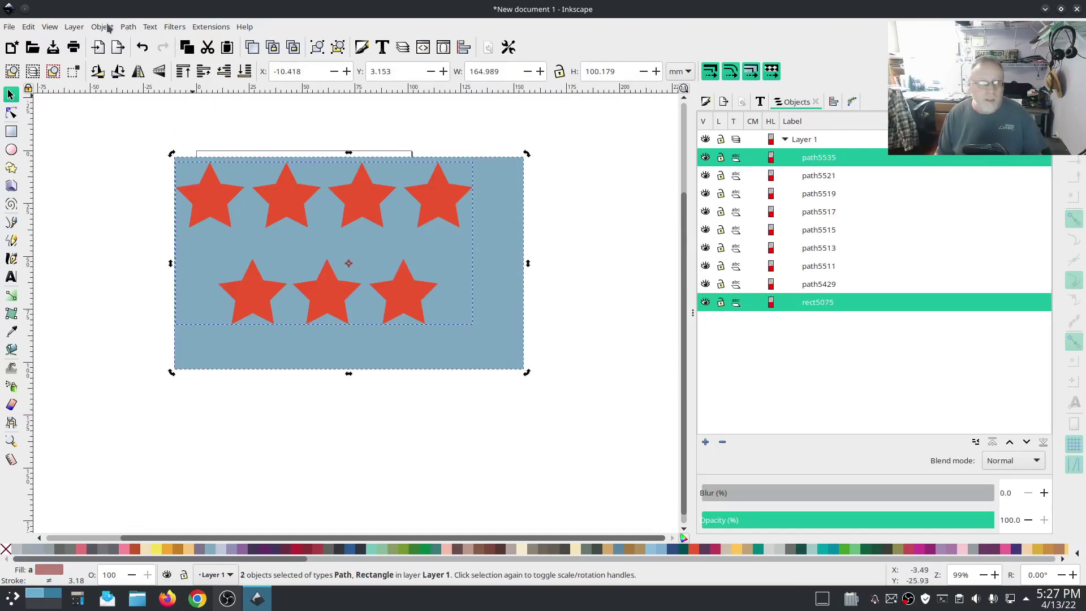
pyautogui.click(127, 26)
pyautogui.click(148, 107)
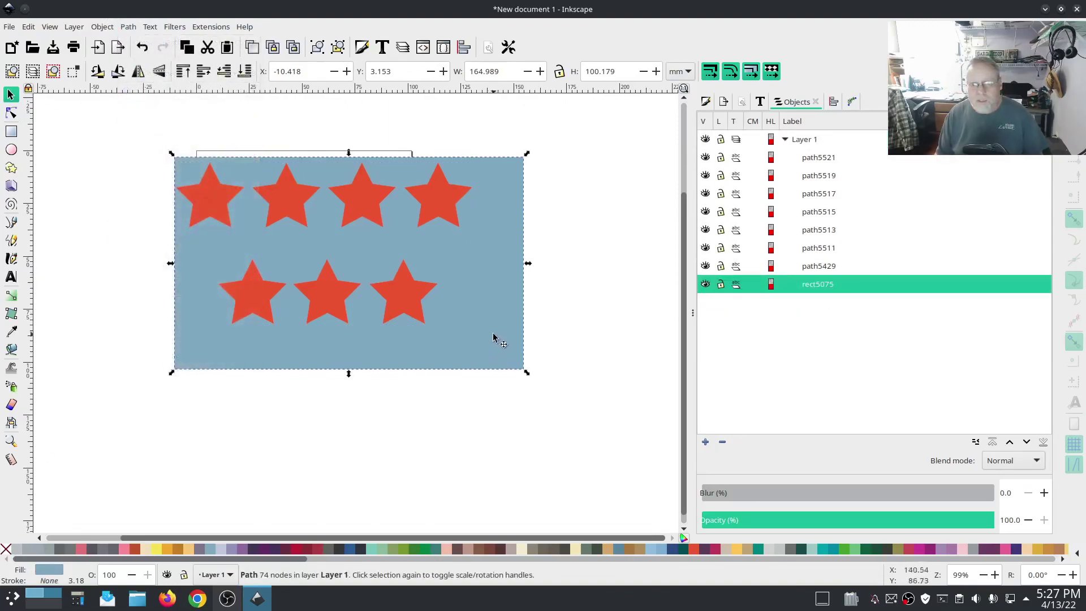
pyautogui.moveTo(493, 338); pyautogui.dragTo(627, 375)
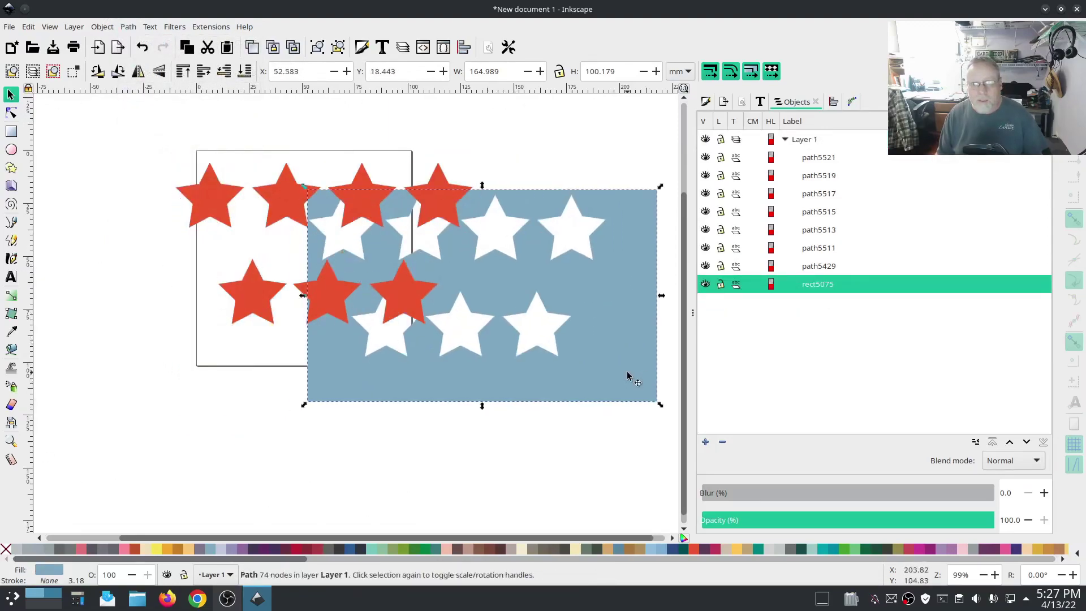
pyautogui.hotkey('ctrl', 'd')
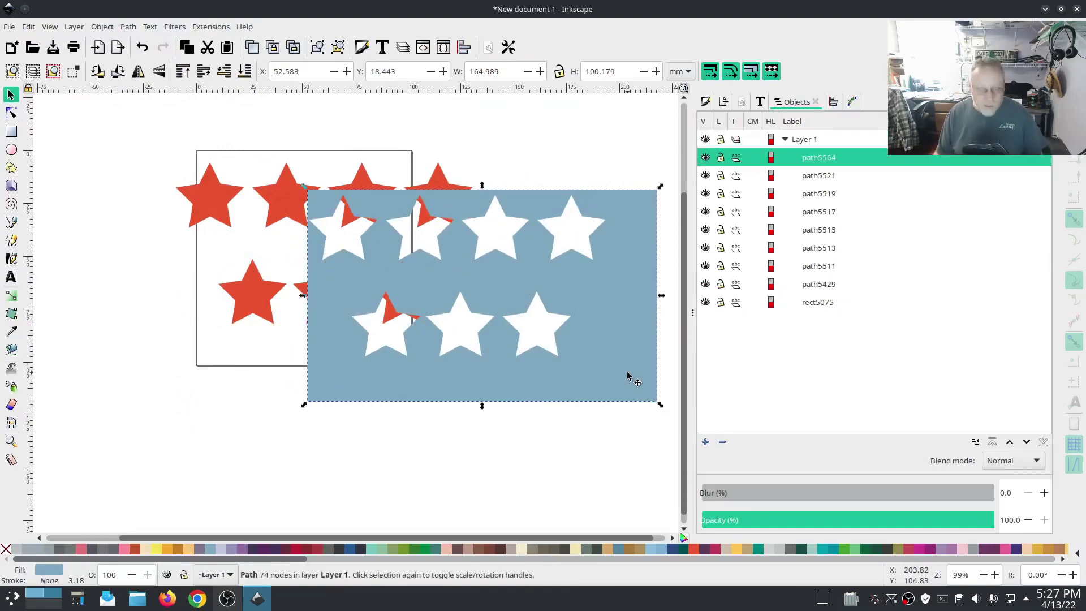
pyautogui.hotkey('ctrl', 'z')
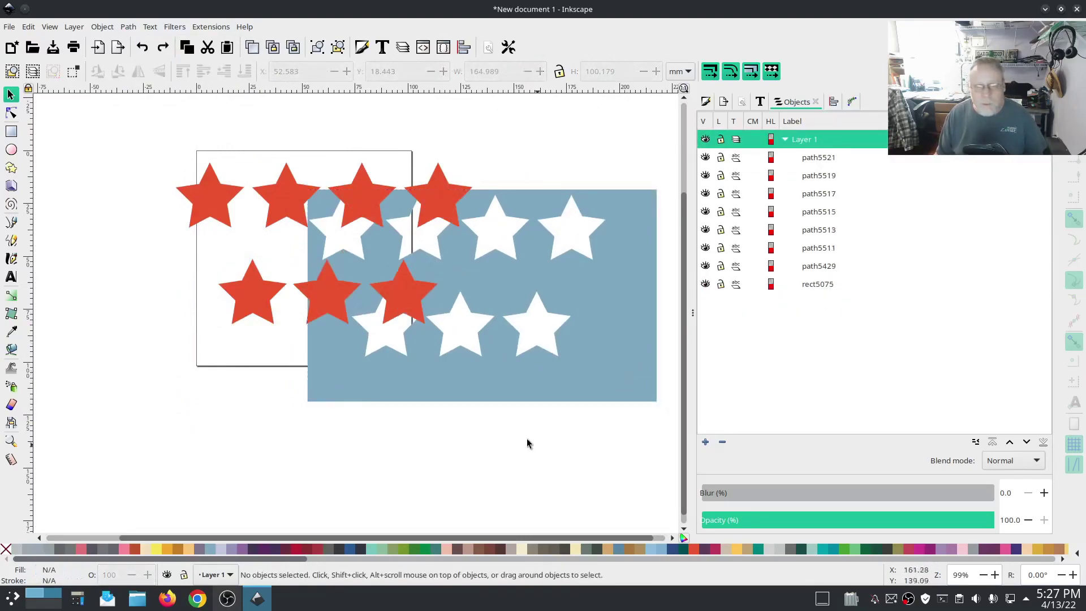
# Step: Undo the move so the star-cut rectangle sits back over the red stars
pyautogui.hotkey('ctrl', 'z')
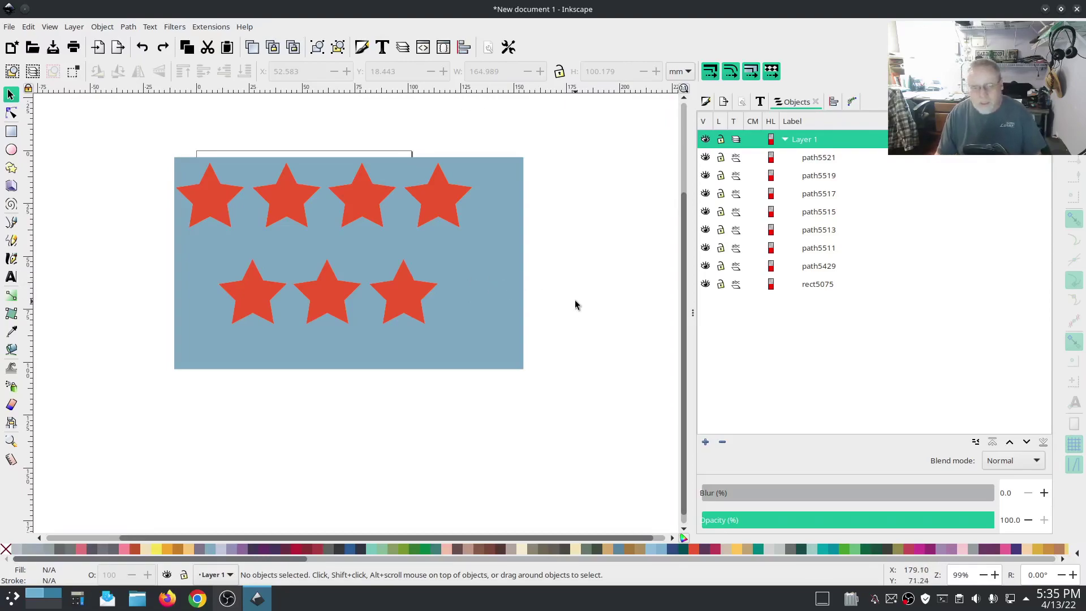
pyautogui.click(30, 27)
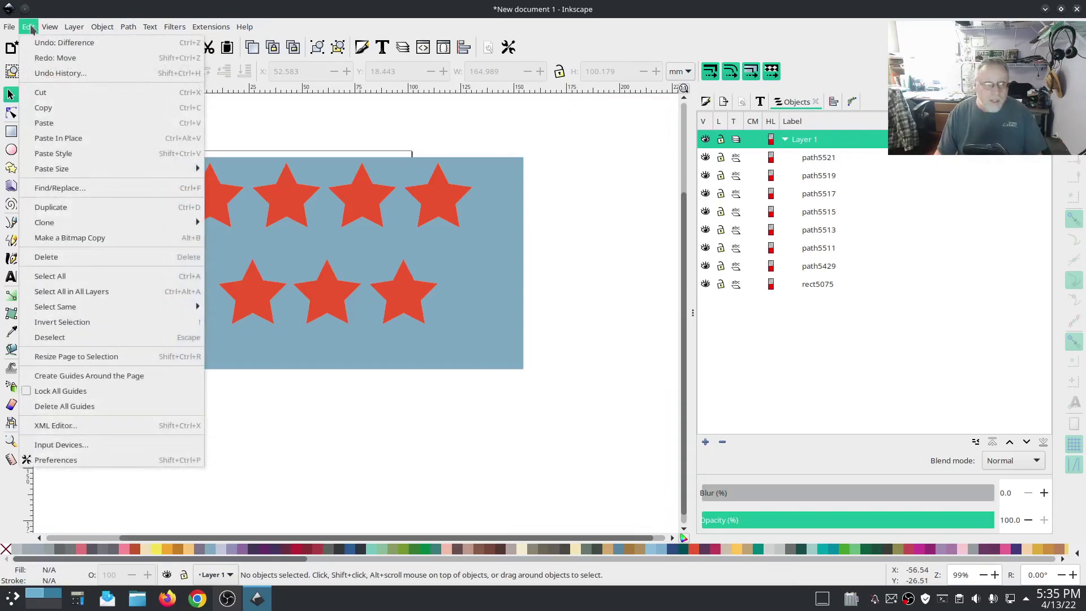
pyautogui.click(600, 291)
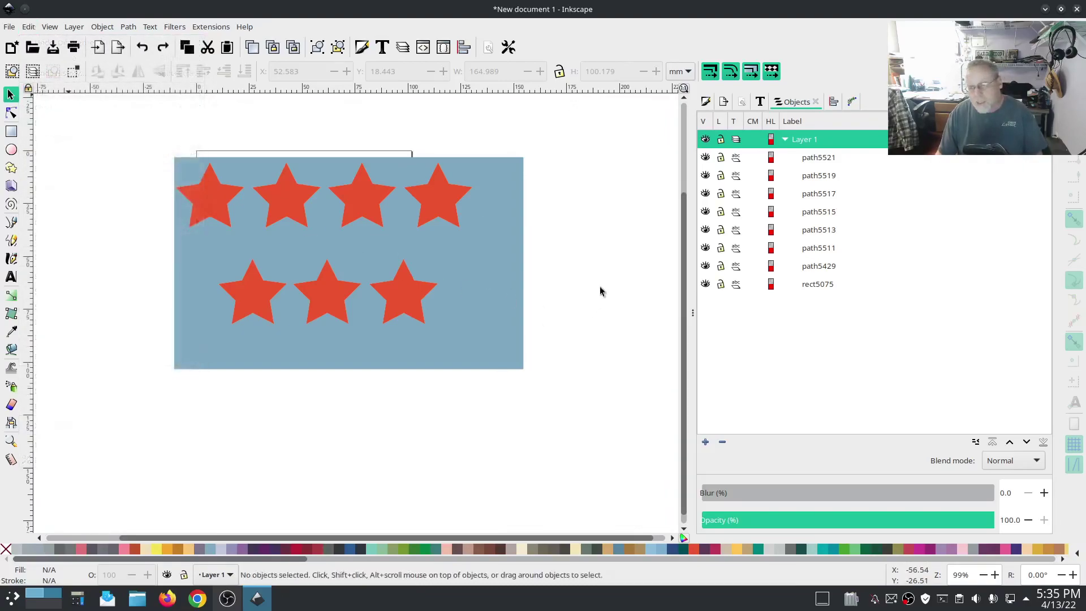